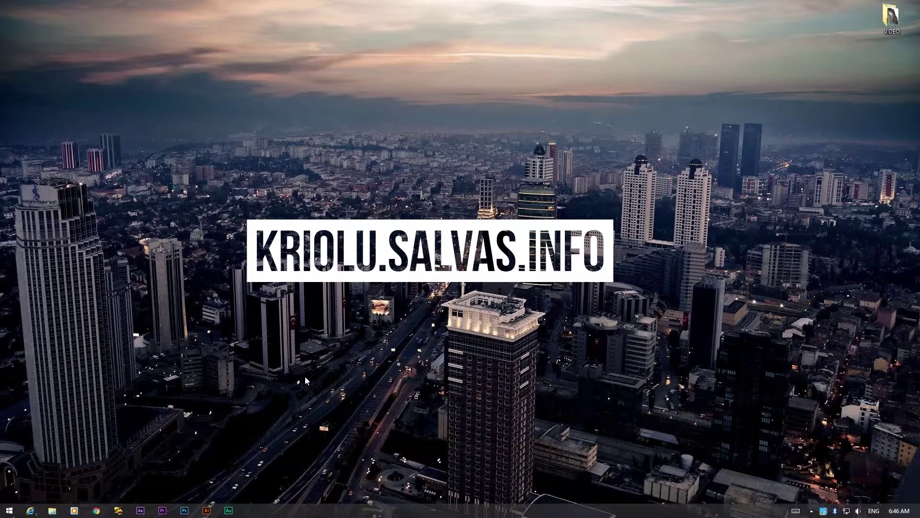
Launch Adobe Premiere Pro and start a new project named "video aula".
click(162, 510)
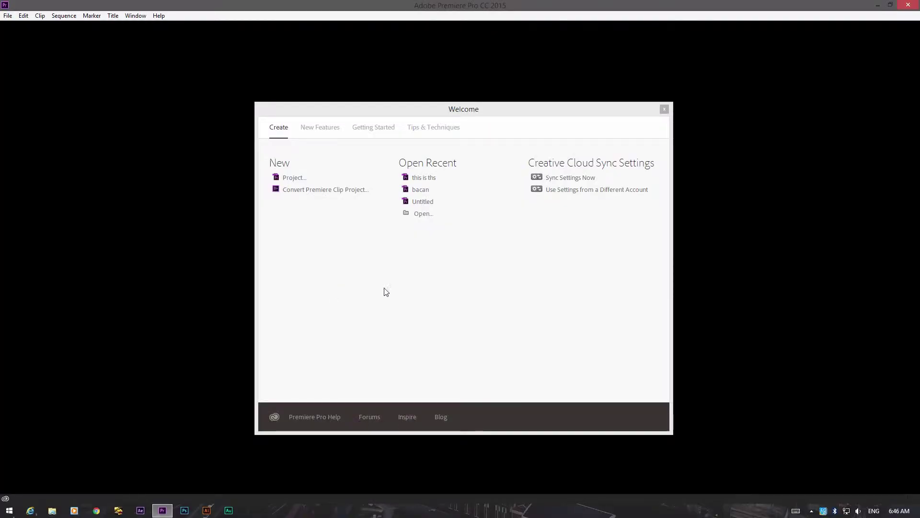
drag(413, 102, 451, 93)
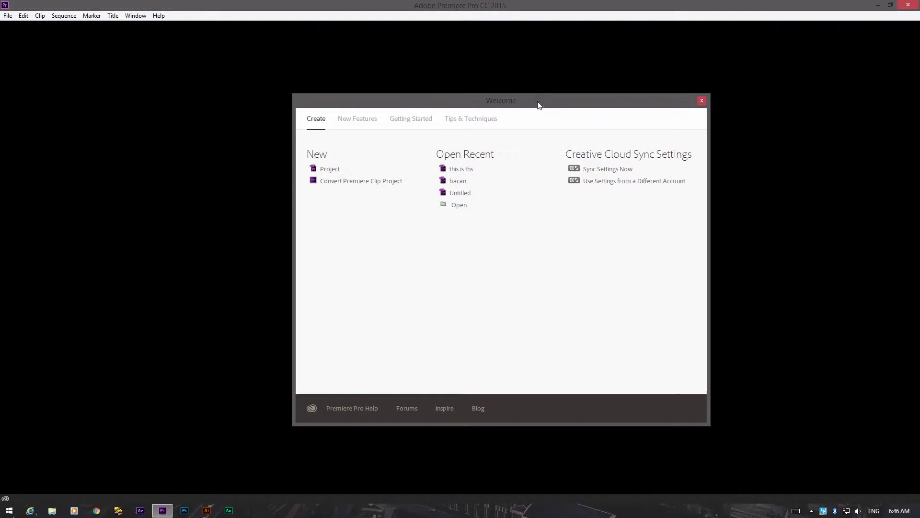
drag(538, 104, 507, 100)
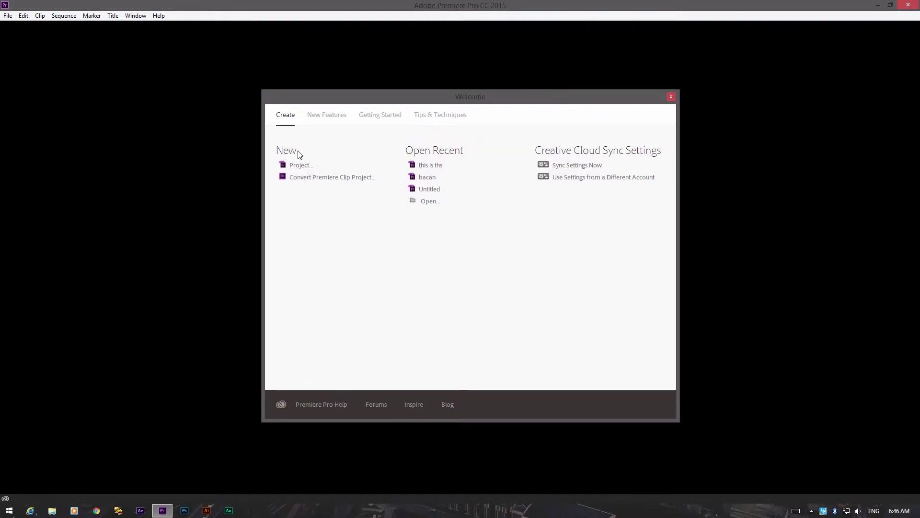
click(307, 168)
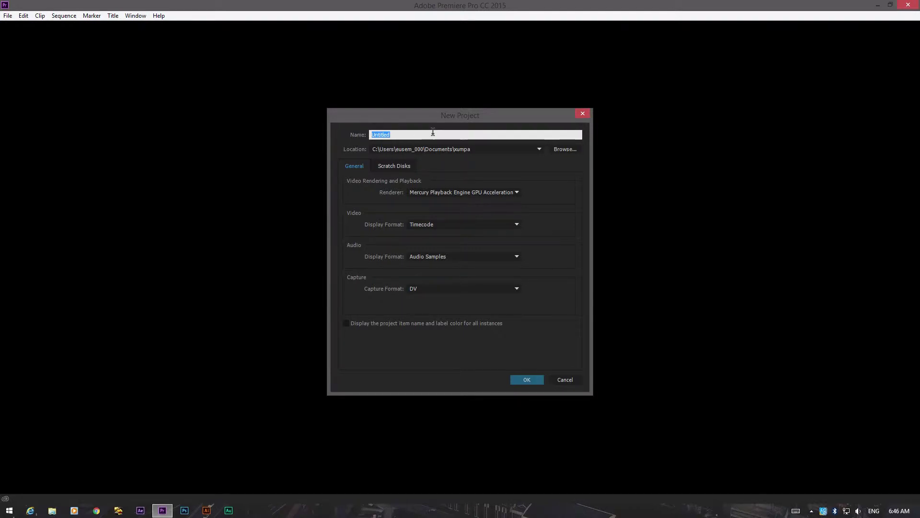
text(video aula)
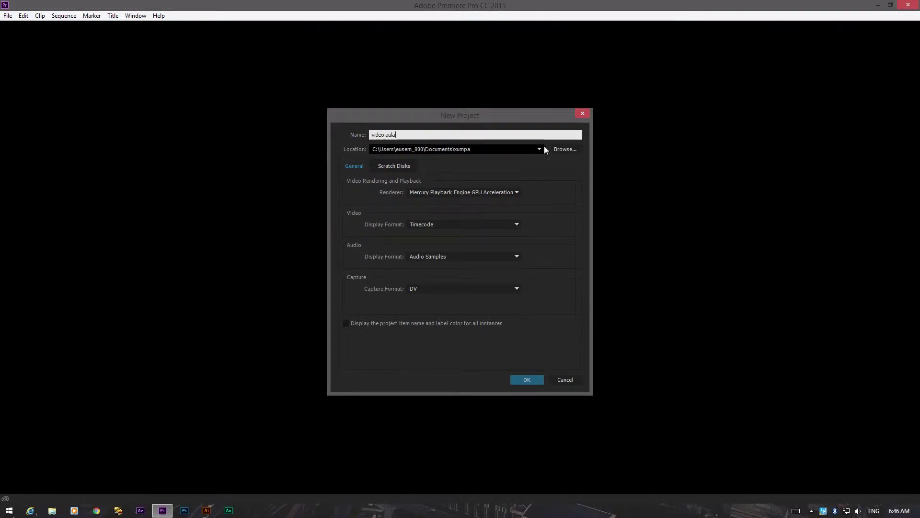
Create a folder named "nah video" on the Desktop, set it as the project location and create the project.
click(565, 149)
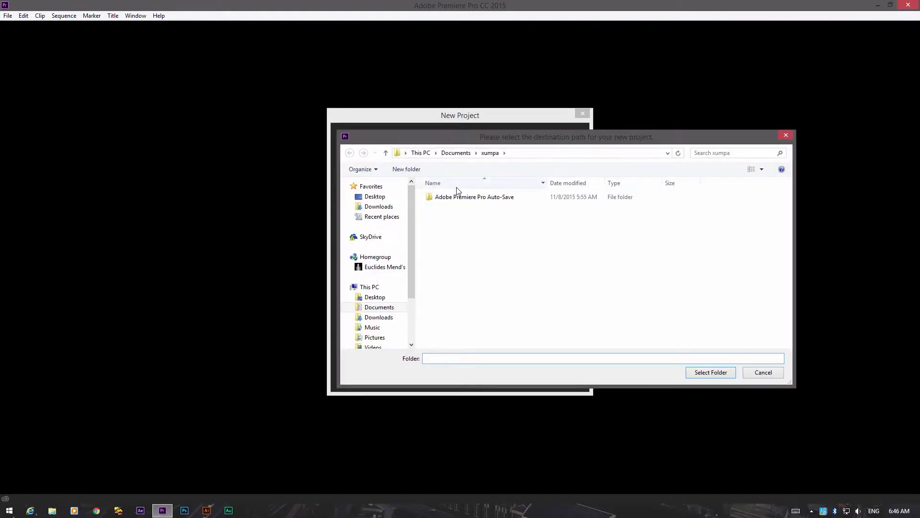
click(377, 197)
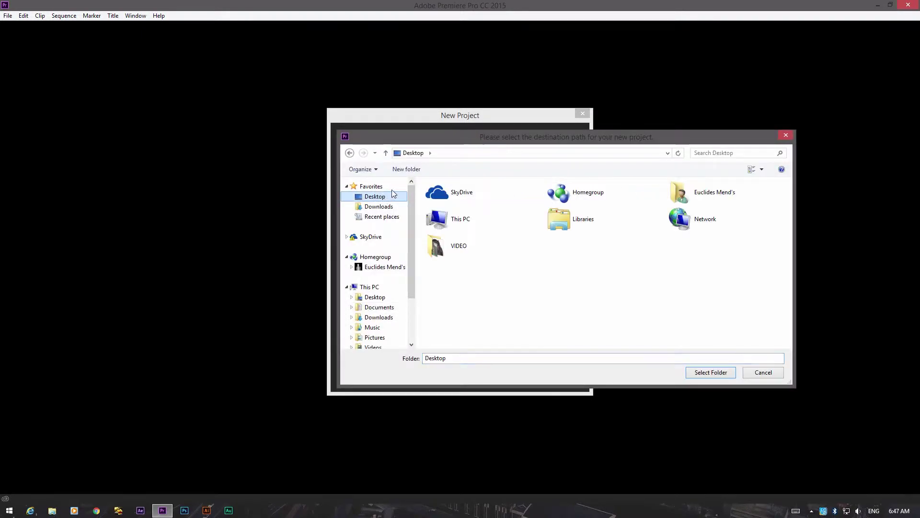
click(405, 168)
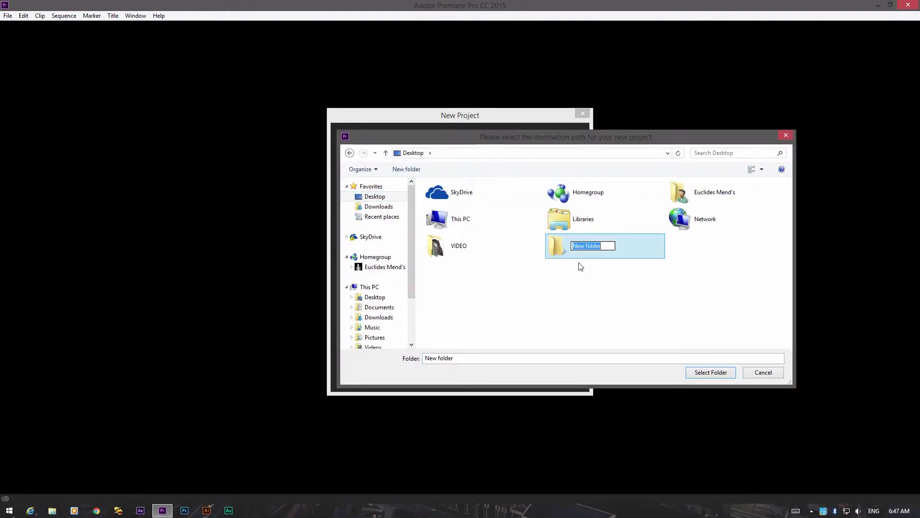
text(nah video)
key(Return)
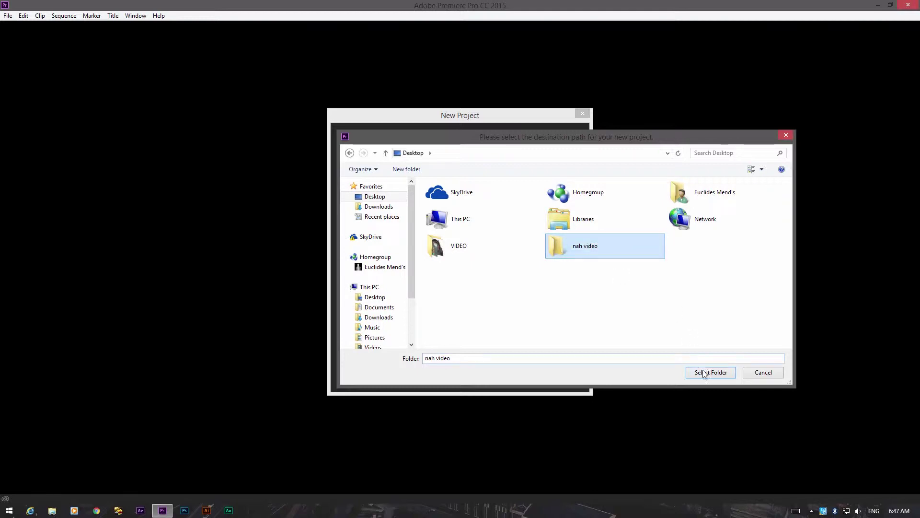
click(713, 374)
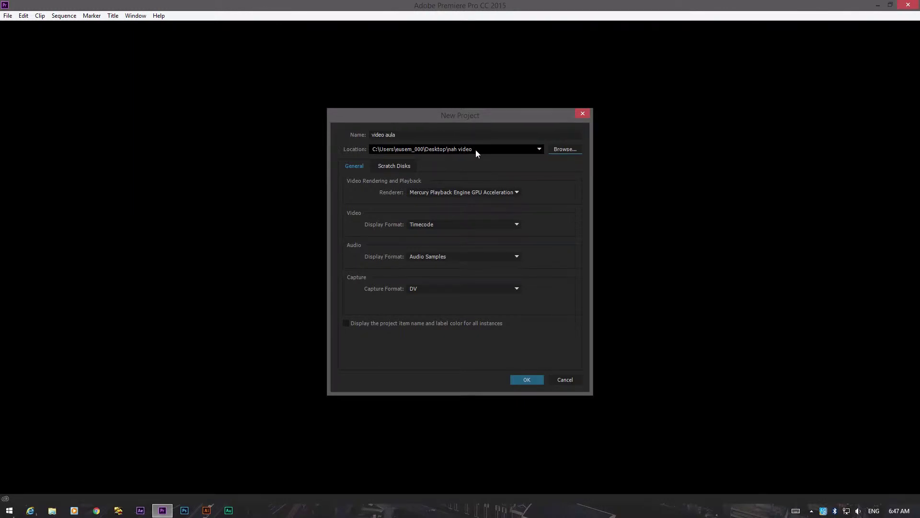
click(525, 380)
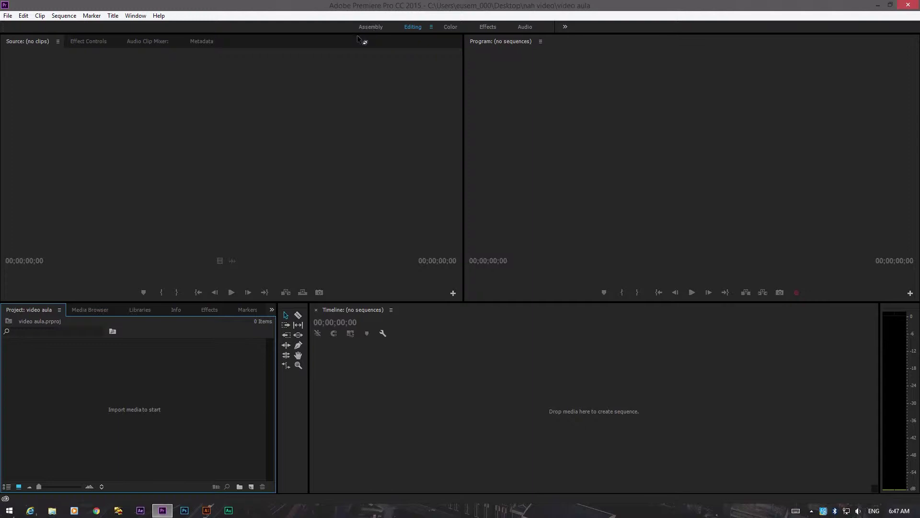
Look through the Assembly, Editing, Color, Effects and Audio workspaces and return to the Editing workspace.
click(378, 28)
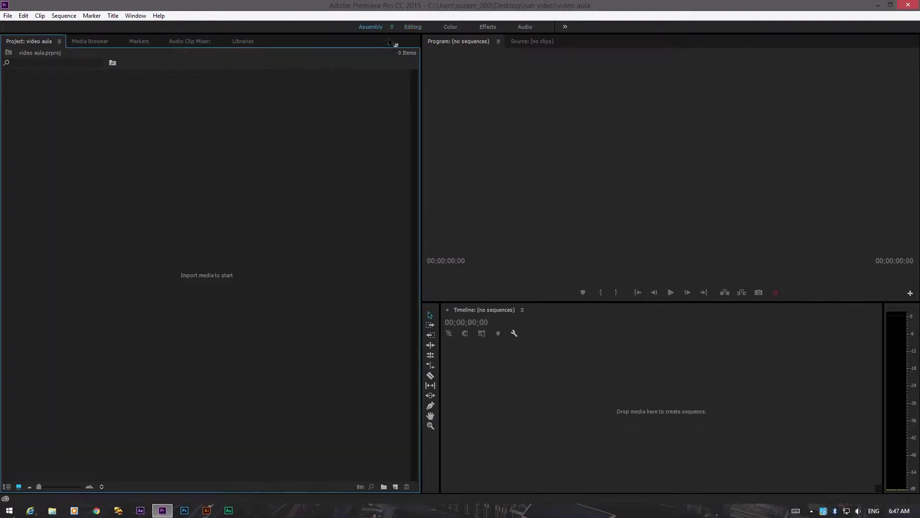
click(413, 27)
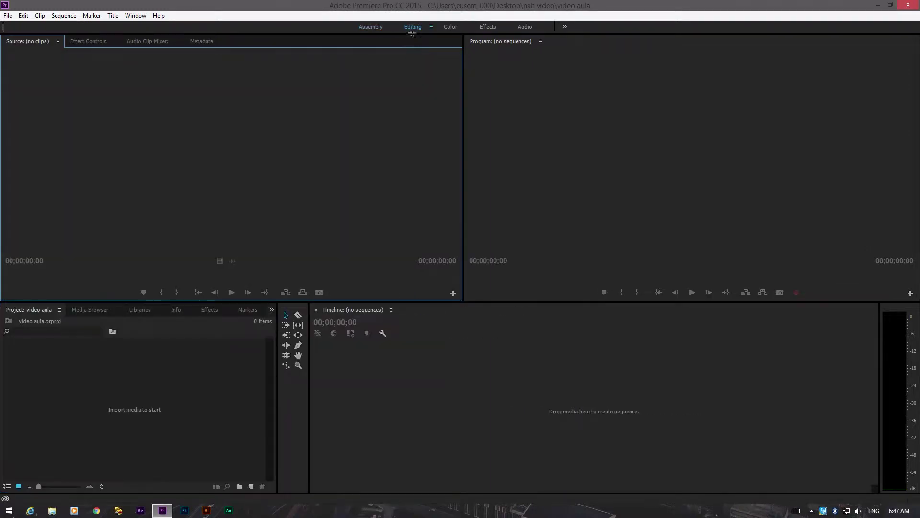
click(449, 27)
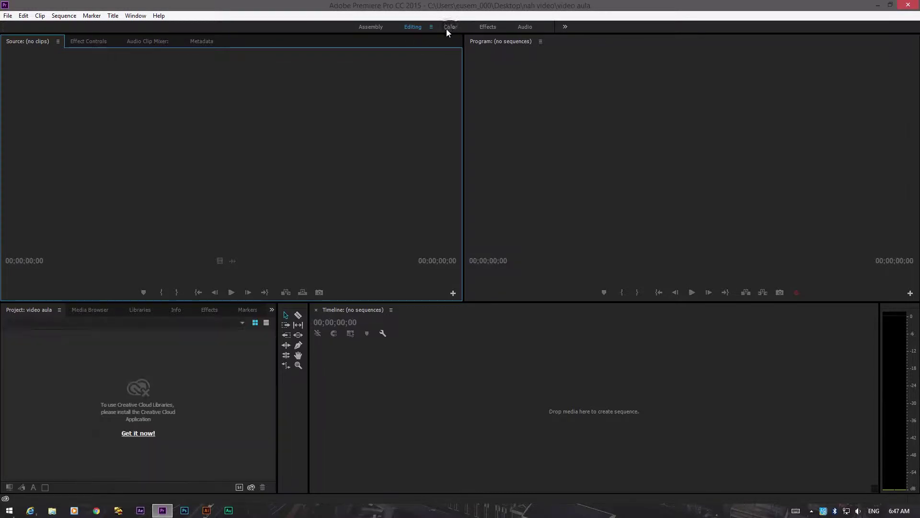
click(489, 27)
click(525, 27)
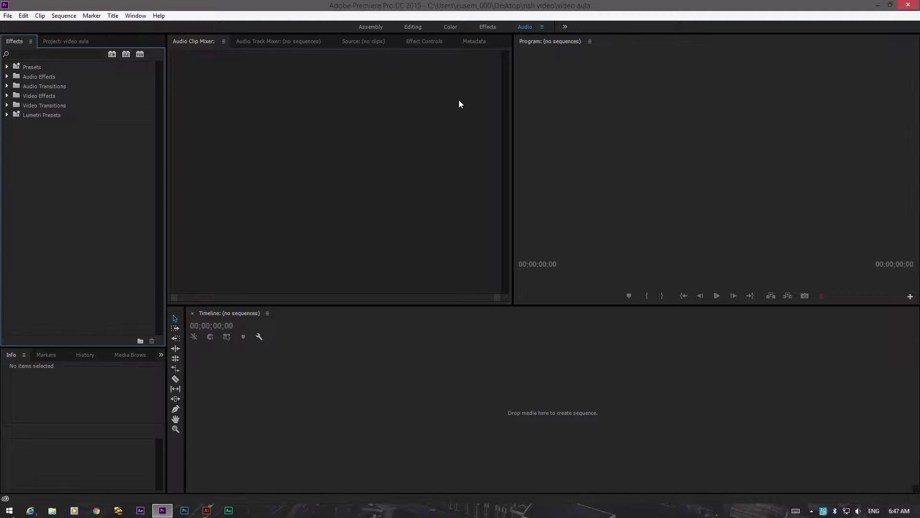
click(412, 27)
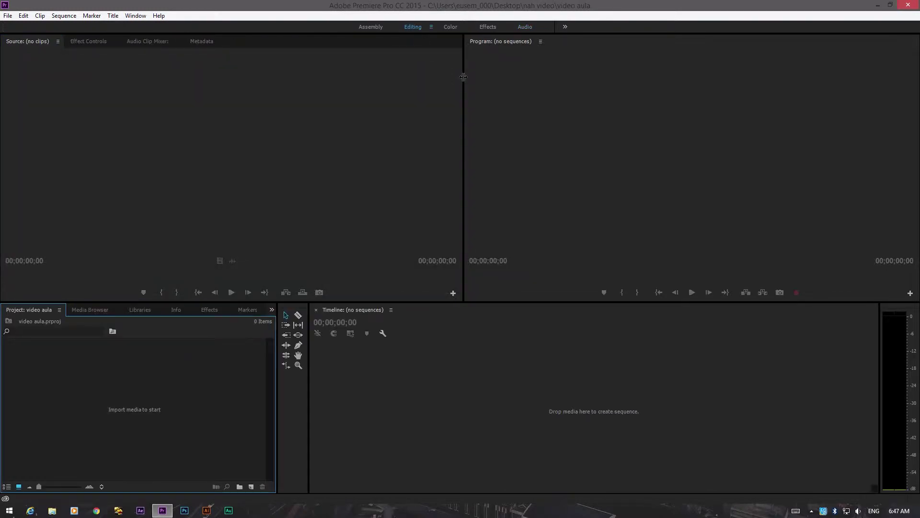
Examine the Effect Controls, Audio Clip Mixer and Source monitor, plus the empty timeline and project media area.
click(86, 41)
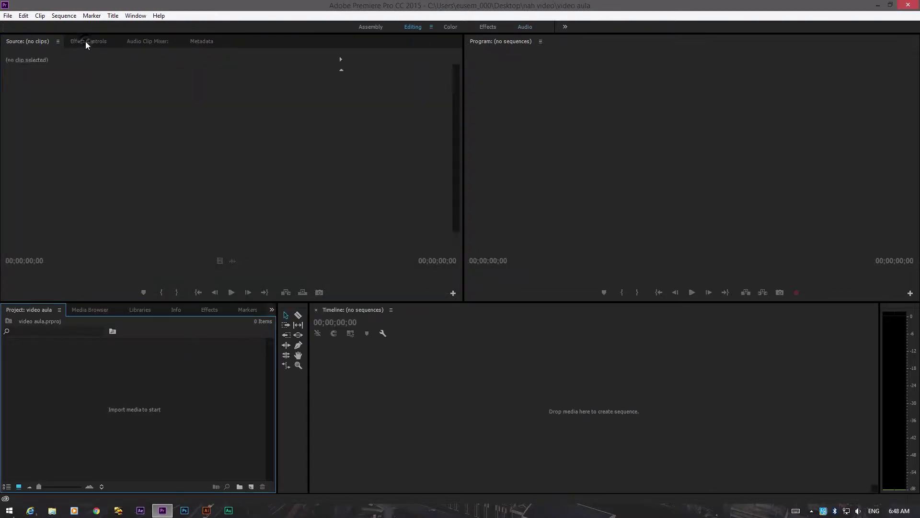
click(147, 42)
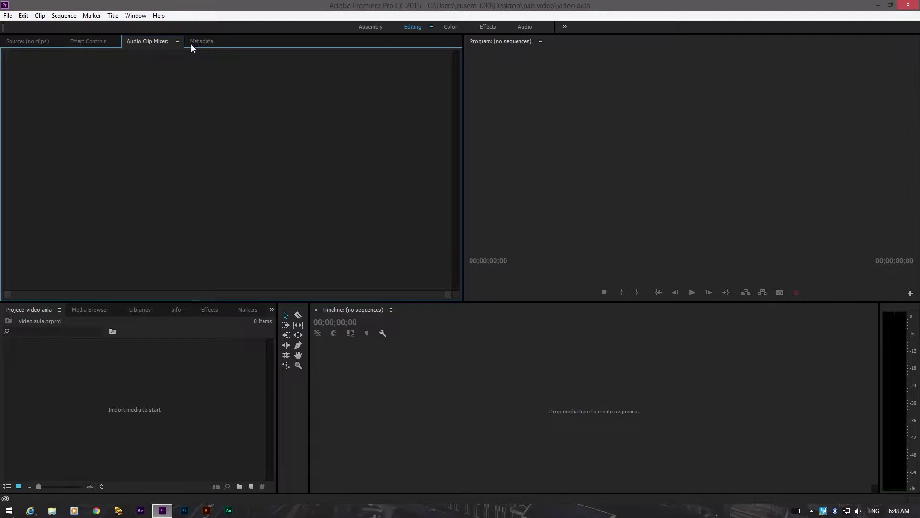
click(106, 40)
click(124, 42)
click(105, 41)
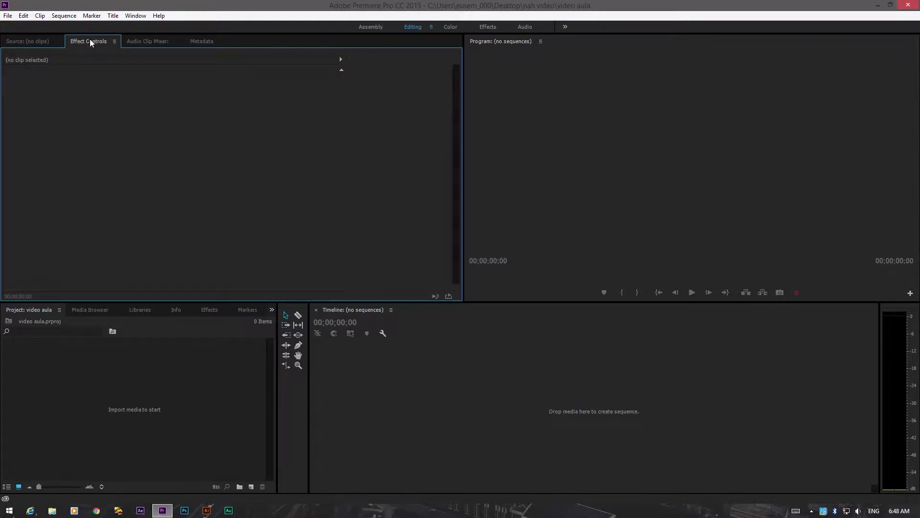
click(32, 43)
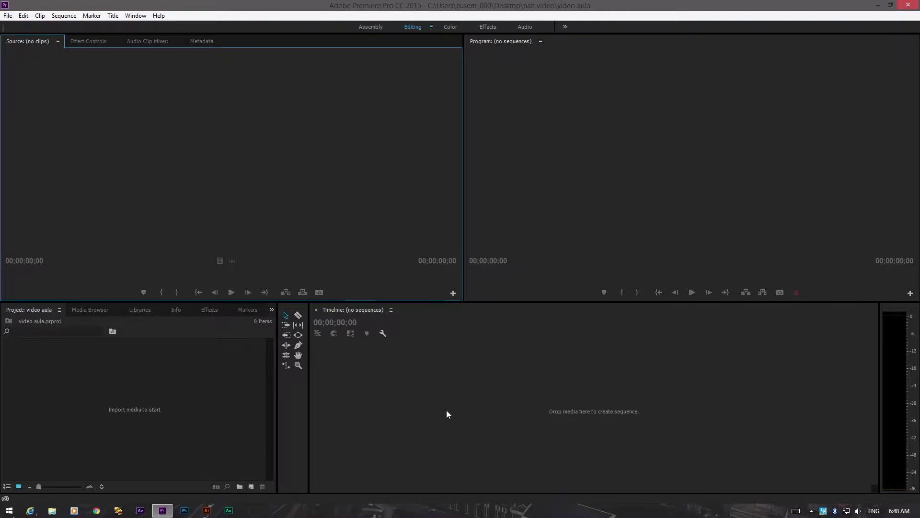
click(473, 406)
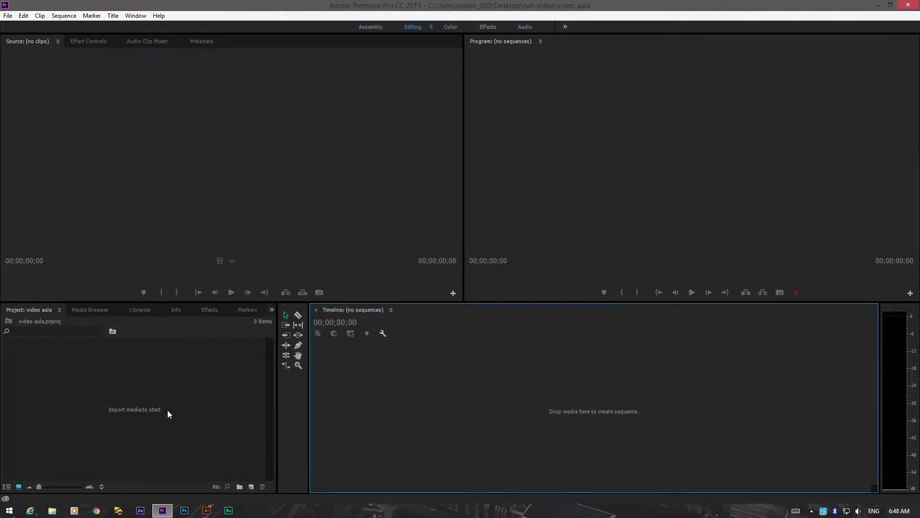
click(125, 406)
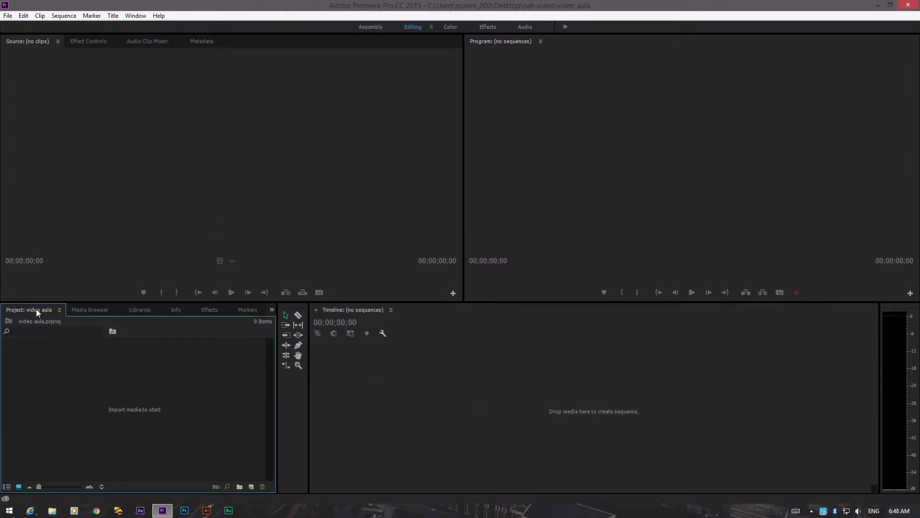
Look over the Media Browser's drives and folders, the Libraries and the Info view.
click(85, 309)
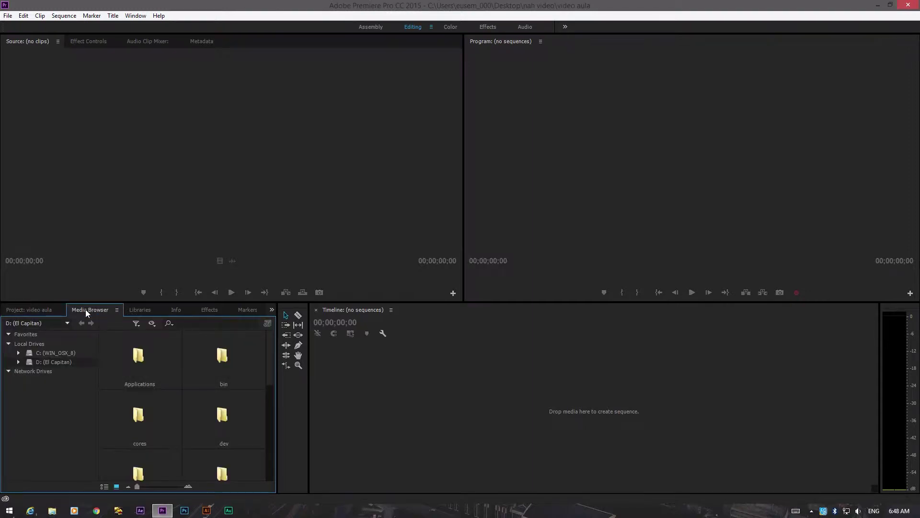
mouse_move(268, 353)
mouse_down()
mouse_move(252, 432)
mouse_move(268, 354)
mouse_up()
click(139, 309)
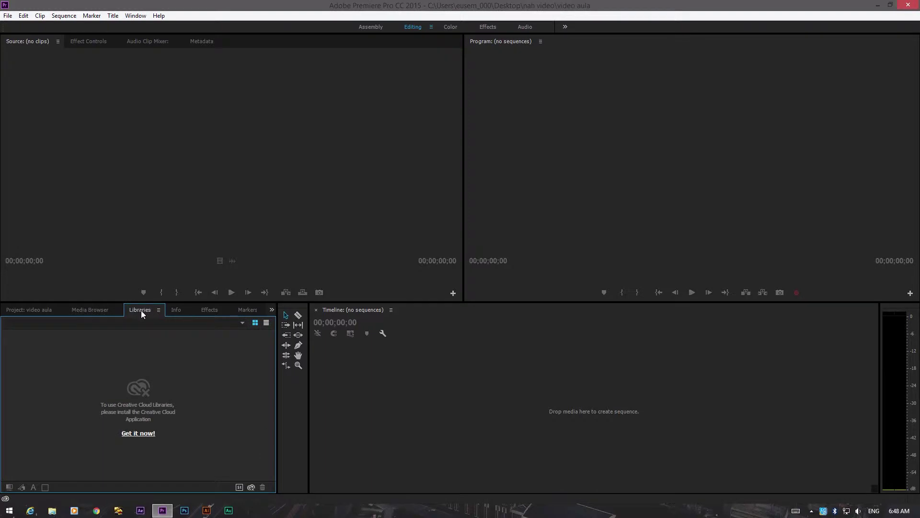
click(177, 310)
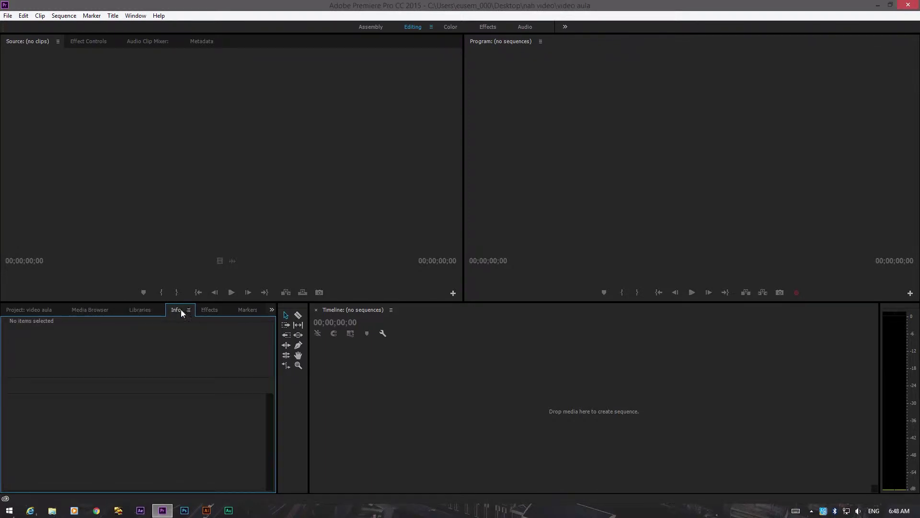
Examine the Effects categories from Presets through Lumetri Presets, and return to the project's media view.
click(215, 310)
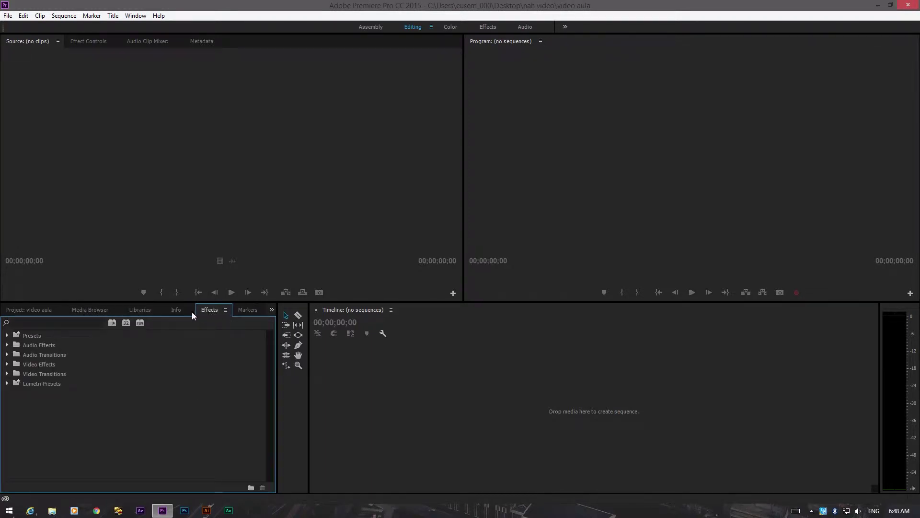
click(7, 336)
click(7, 336)
click(7, 345)
click(8, 345)
click(35, 346)
click(45, 356)
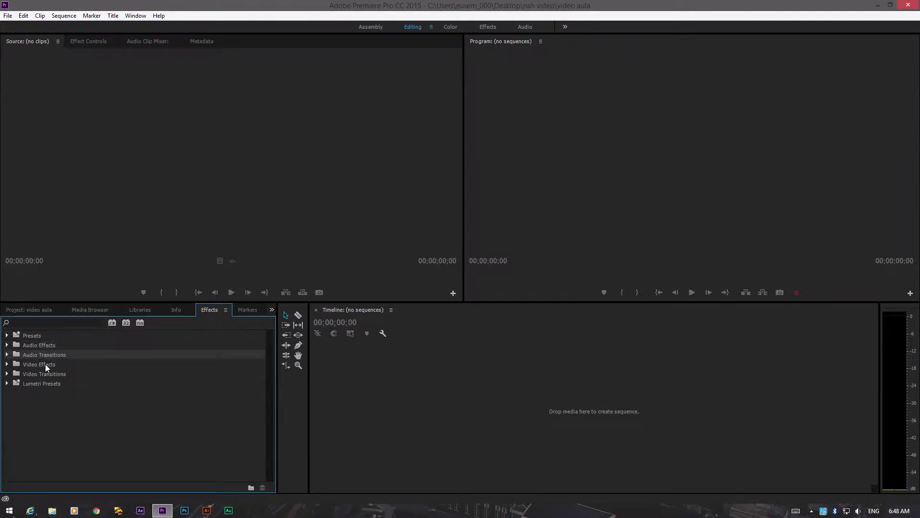
click(44, 364)
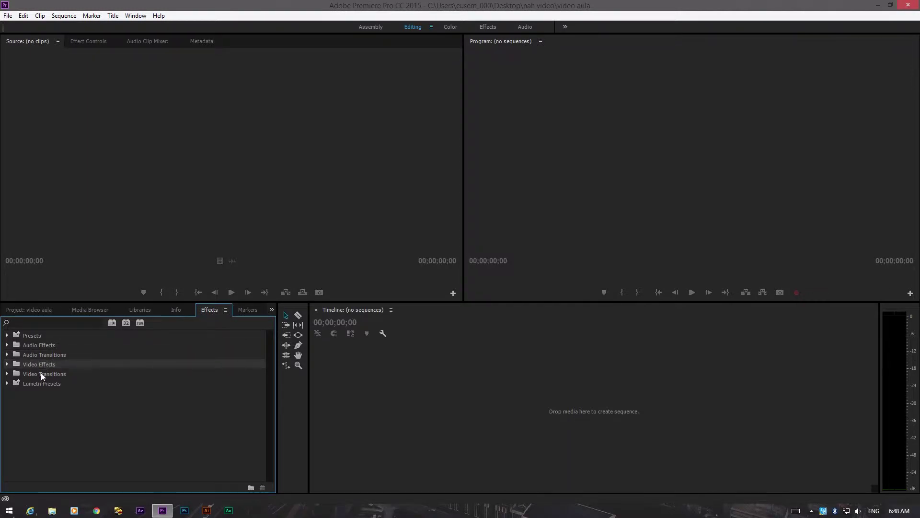
click(41, 374)
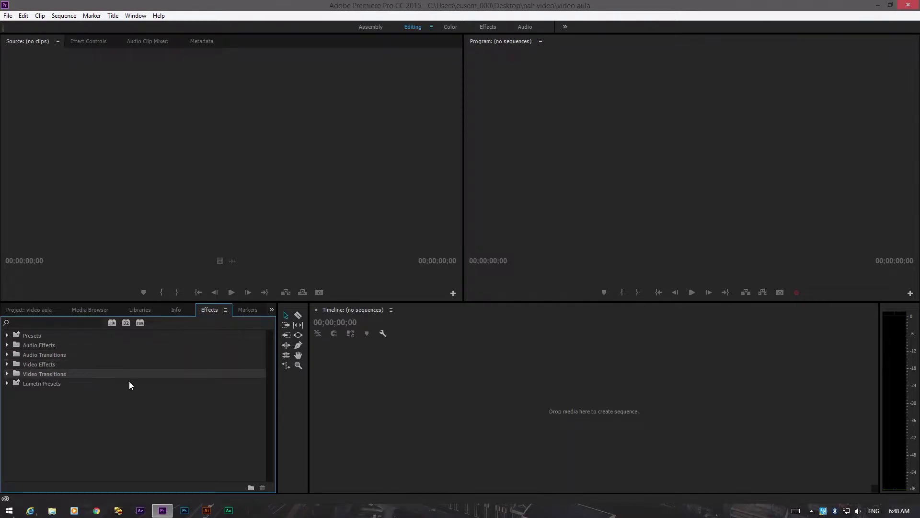
click(42, 384)
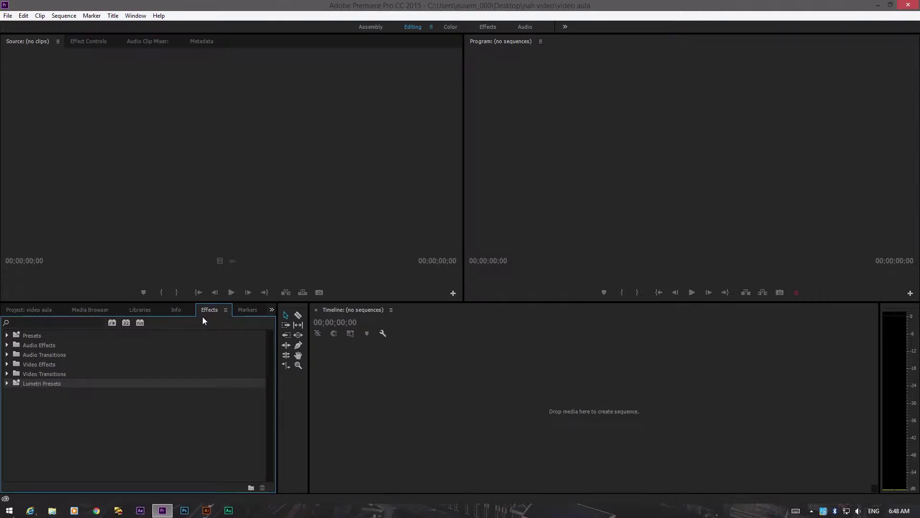
click(29, 309)
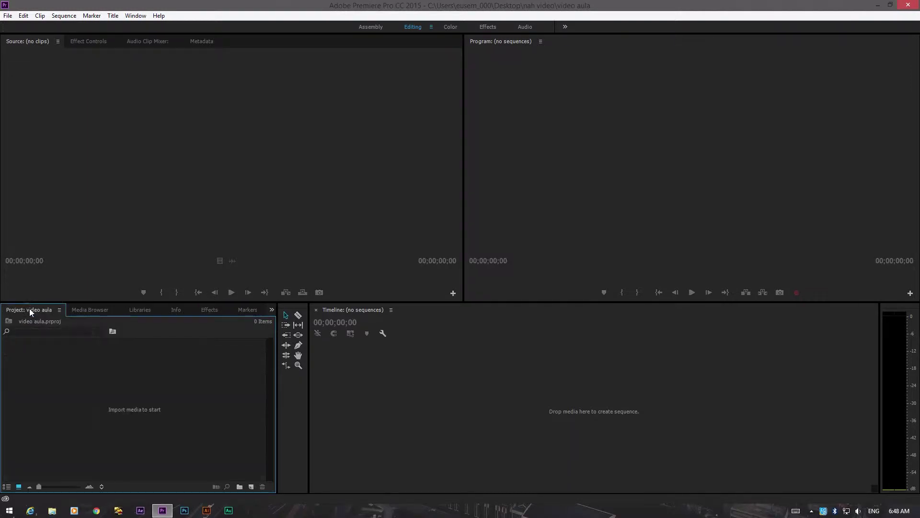
double_click(141, 407)
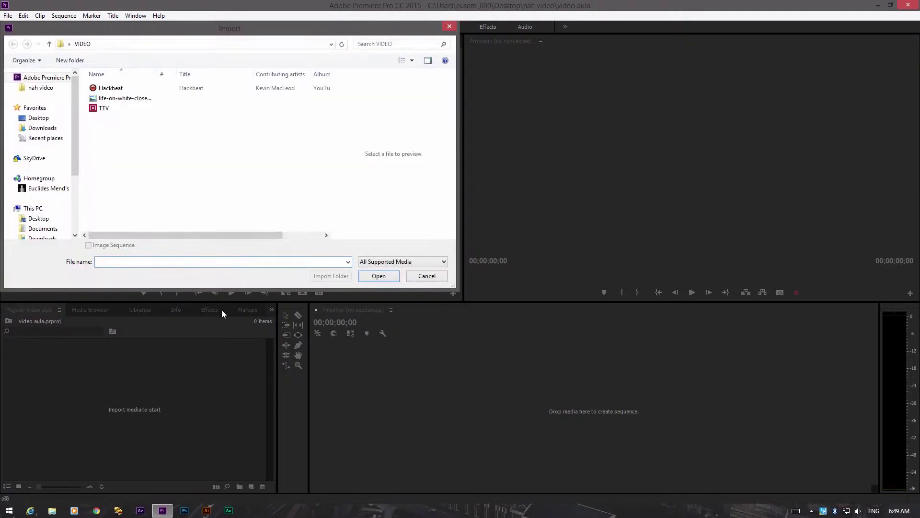
drag(180, 150, 110, 80)
click(429, 276)
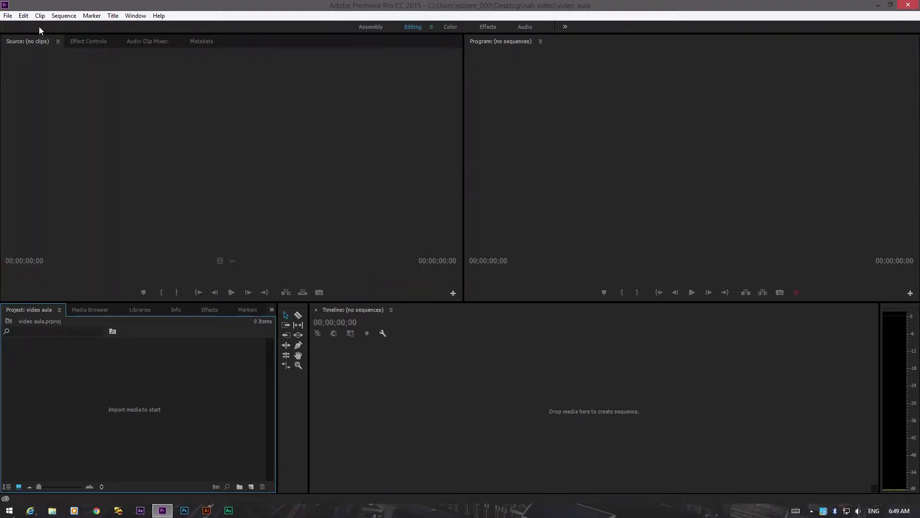
click(8, 16)
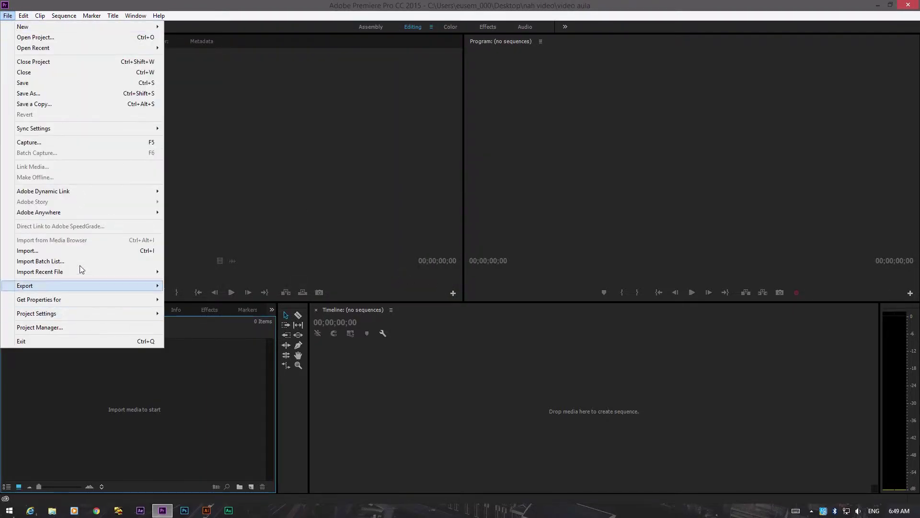
click(64, 249)
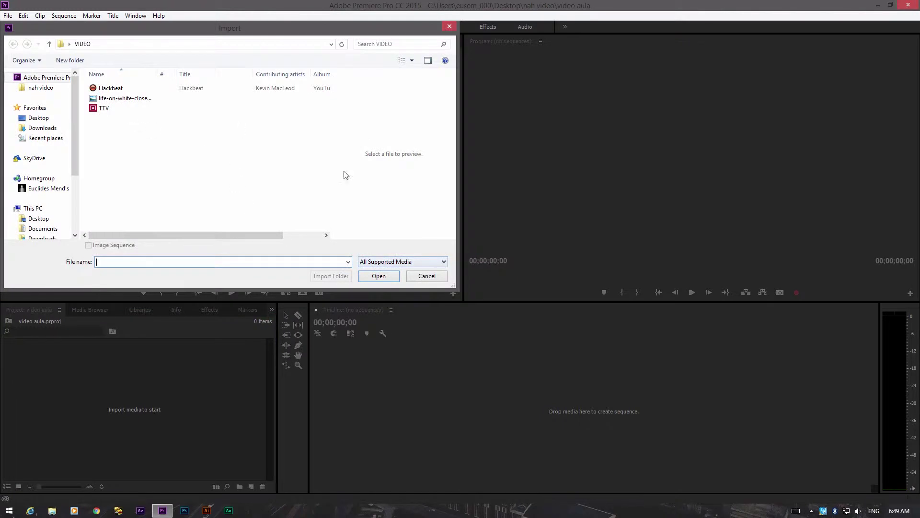
click(436, 277)
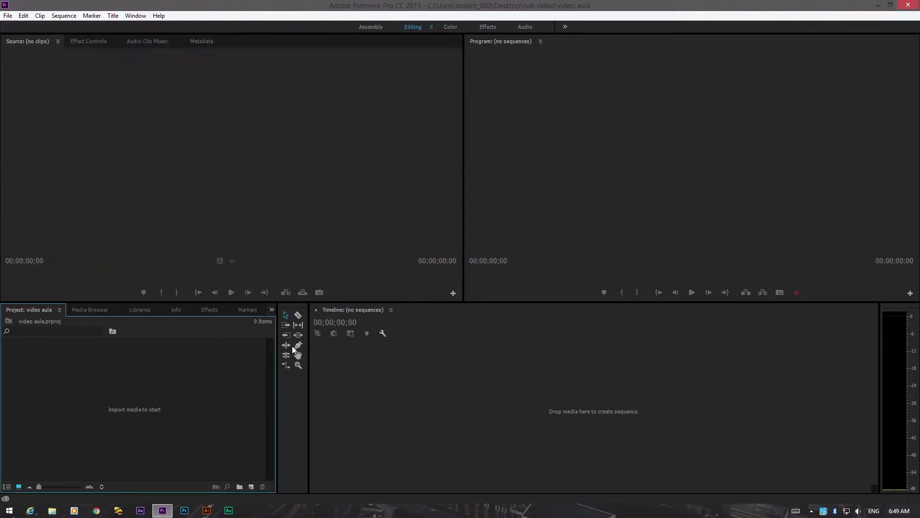
right_click(148, 388)
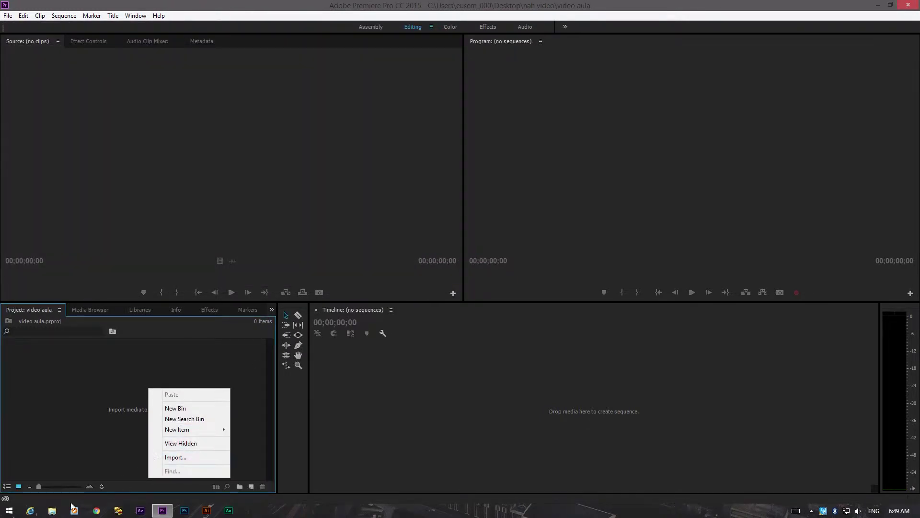
Switch to File Explorer and import Hackbeat, the life-on-white image and TTV from the desktop's VIDEO folder into the Premiere Pro project.
click(54, 511)
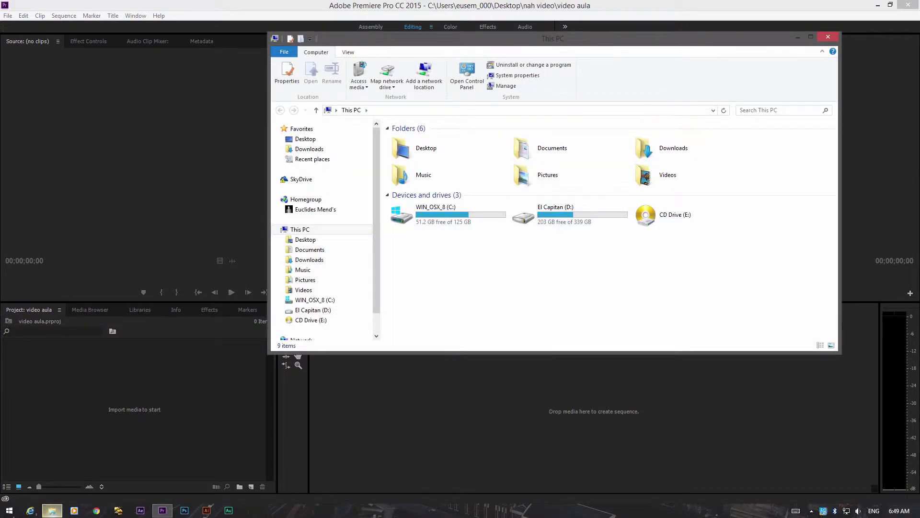
click(307, 139)
double_click(417, 214)
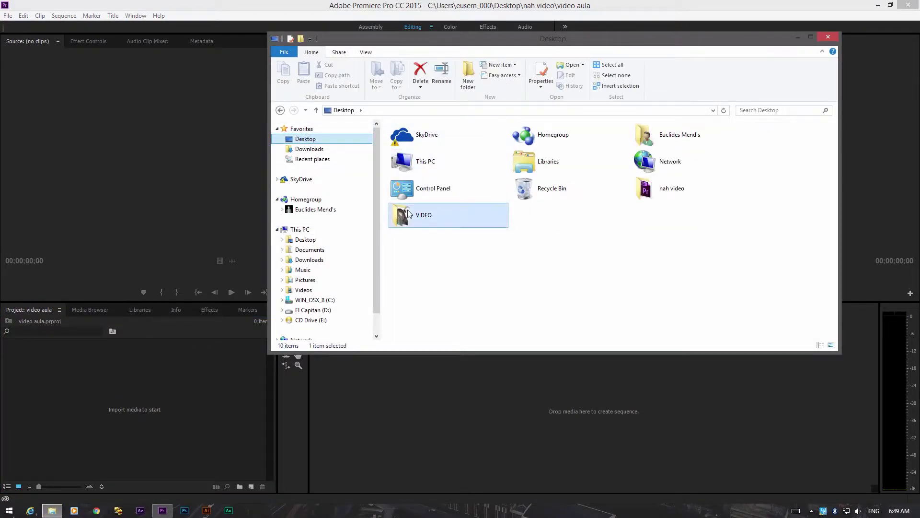
drag(553, 210, 389, 138)
drag(455, 154, 174, 425)
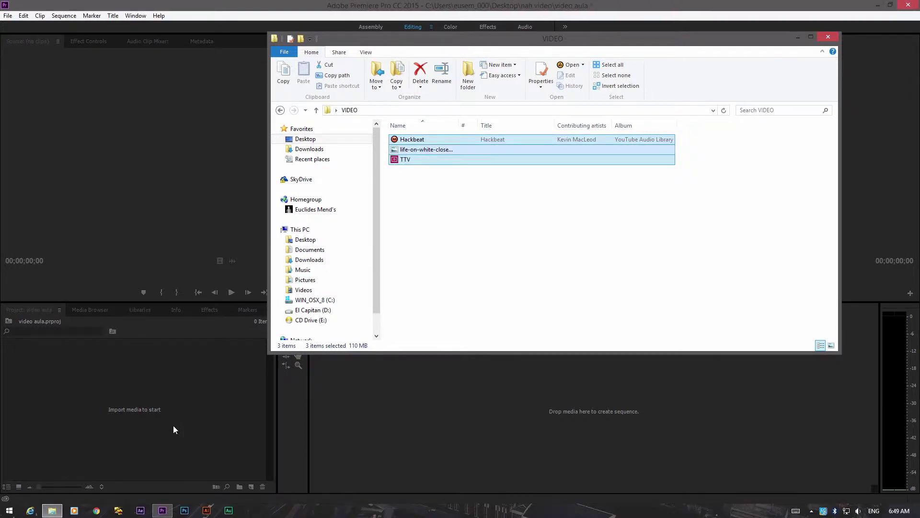
click(151, 422)
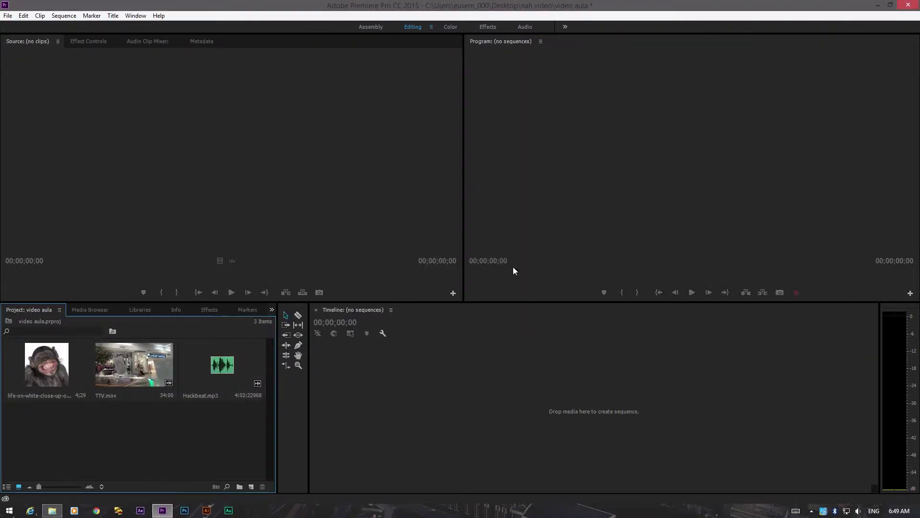
Preview the imported TTV.mov video, the Hackbeat.mp3 audio and the monkey image in the Source monitor.
double_click(131, 376)
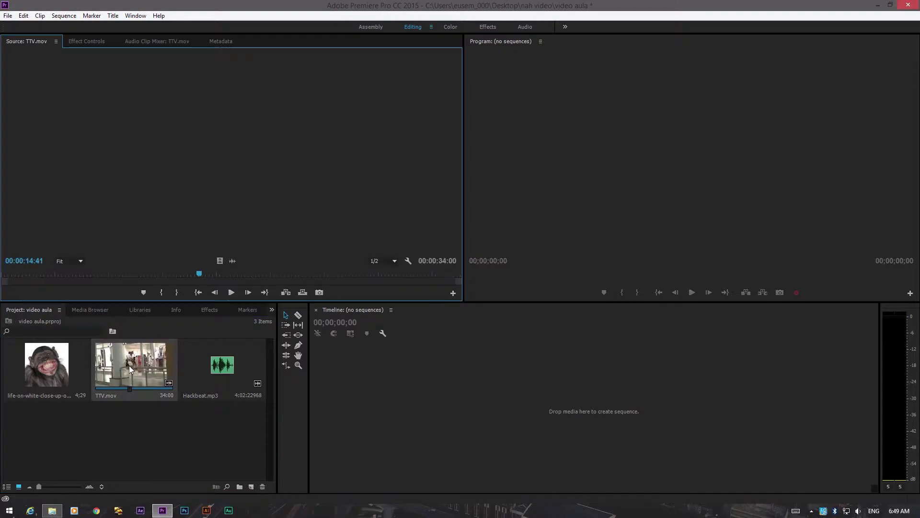
drag(205, 272, 312, 273)
double_click(217, 342)
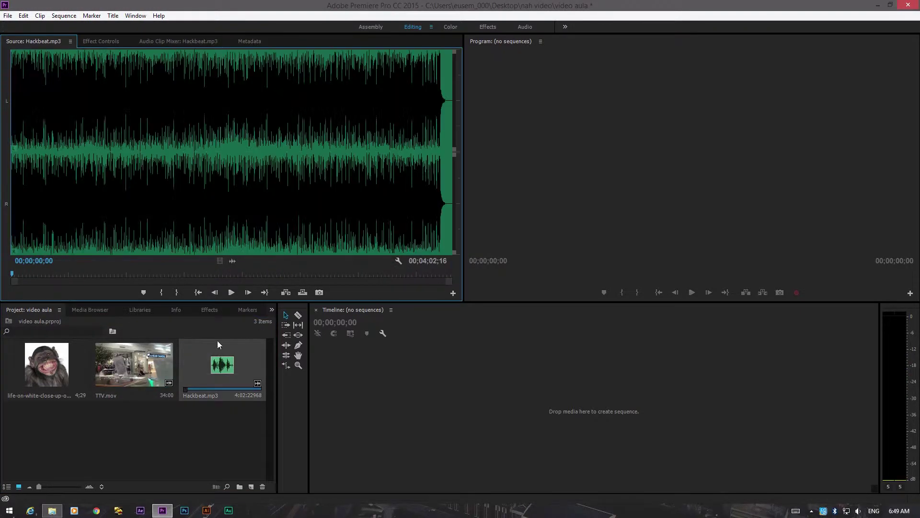
click(39, 357)
double_click(39, 357)
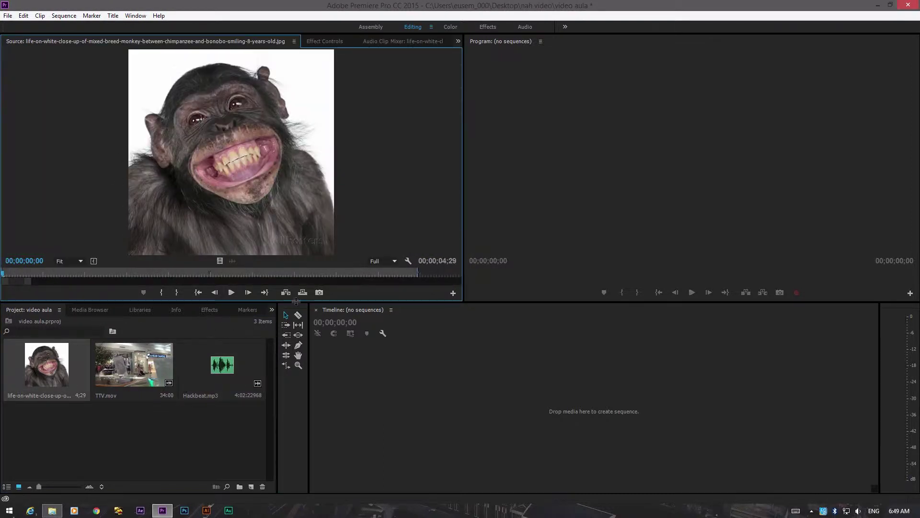
double_click(222, 364)
Load TTV.mov in the Source monitor, play it, and scrub from its beginning to 00:00:05:24.
double_click(134, 364)
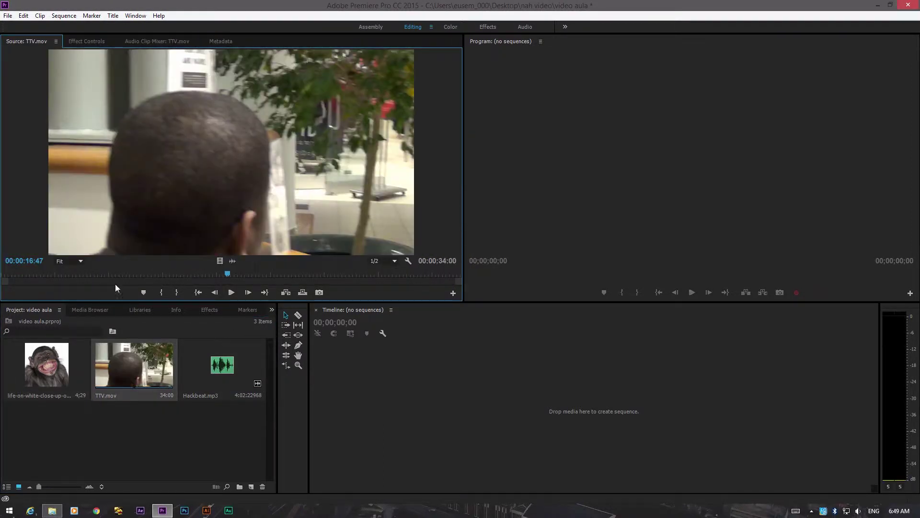
key(space)
click(6, 272)
drag(16, 271, 73, 272)
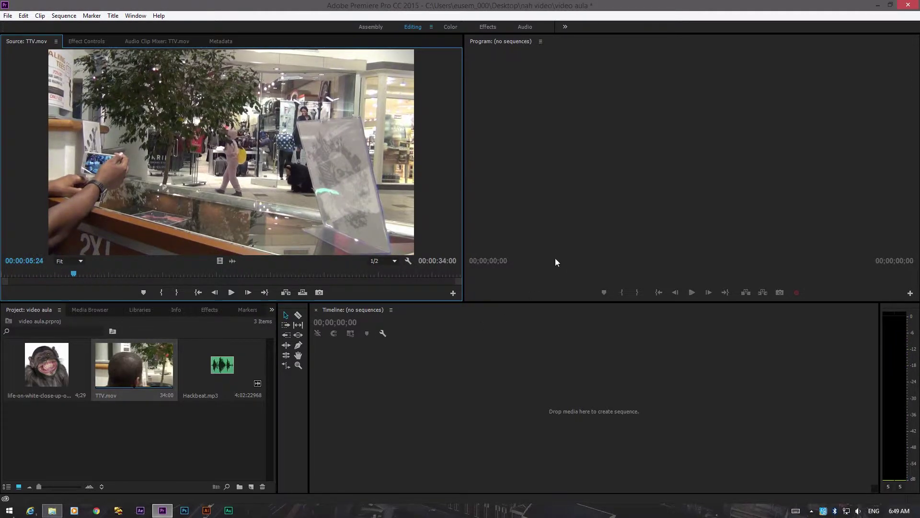
click(570, 340)
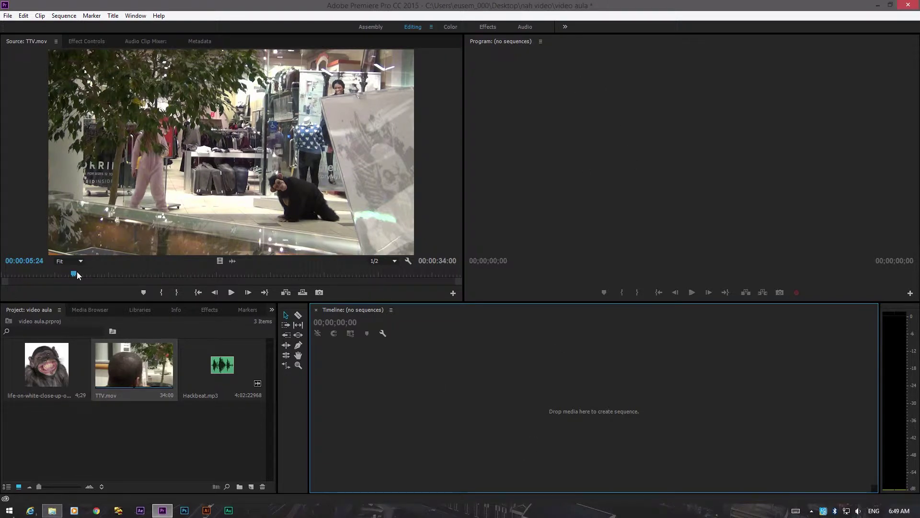
Mark a 00:00:03:41 section of TTV.mov ending at 00:00:07:13 and place it on the empty timeline as a new sequence.
drag(77, 275, 161, 274)
key(i)
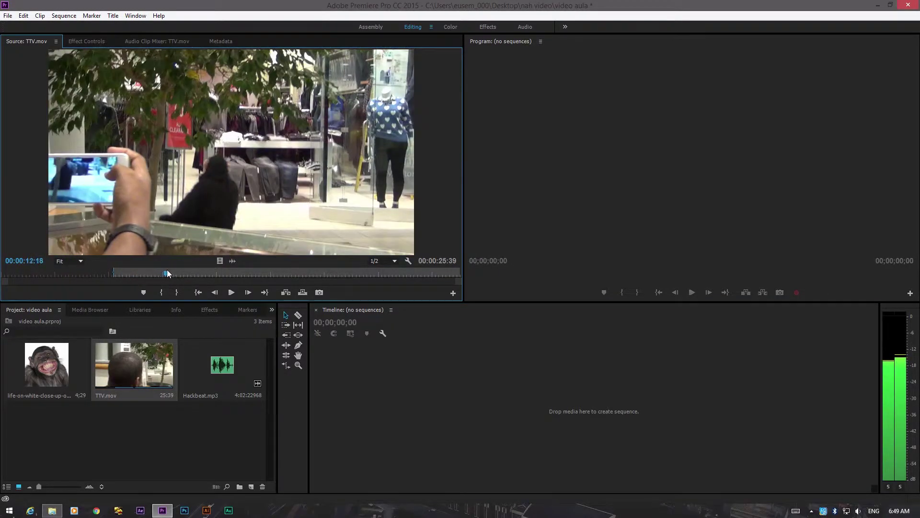
drag(56, 272, 99, 271)
key(i)
key(o)
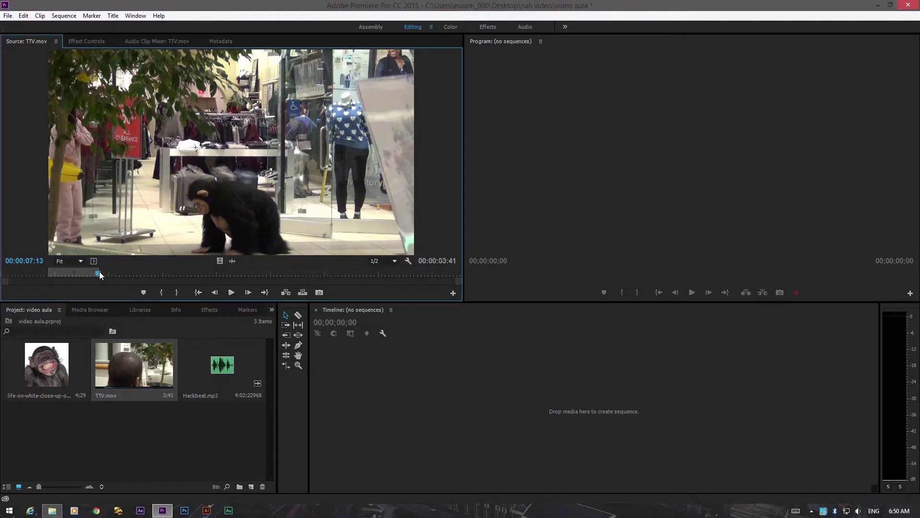
drag(124, 185, 617, 417)
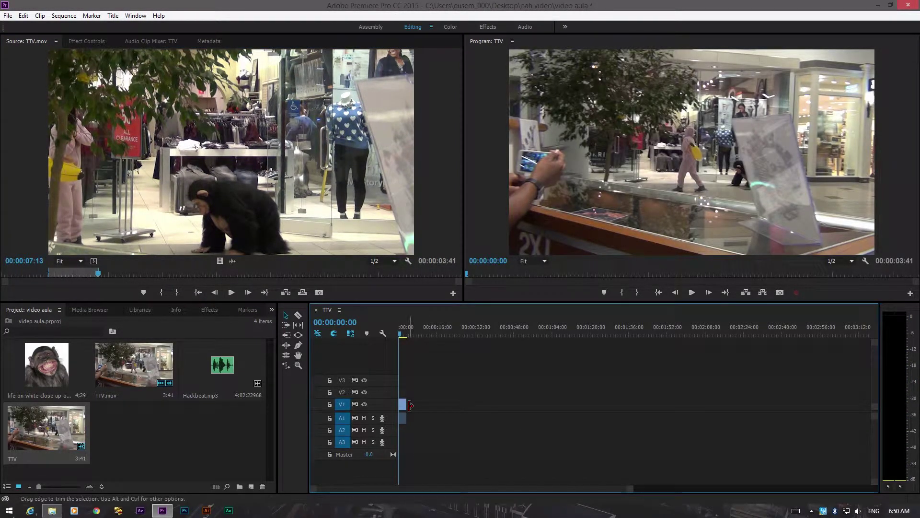
Extend the end of the TTV.mov clip on V1 to 00:00:30:27 and view the sequence up to 00:00:12:59.
drag(407, 404, 565, 404)
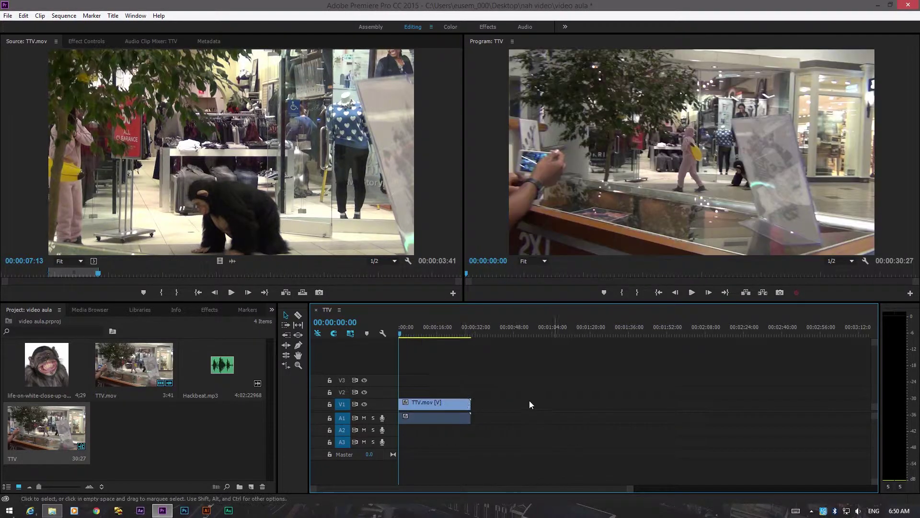
drag(406, 399, 536, 416)
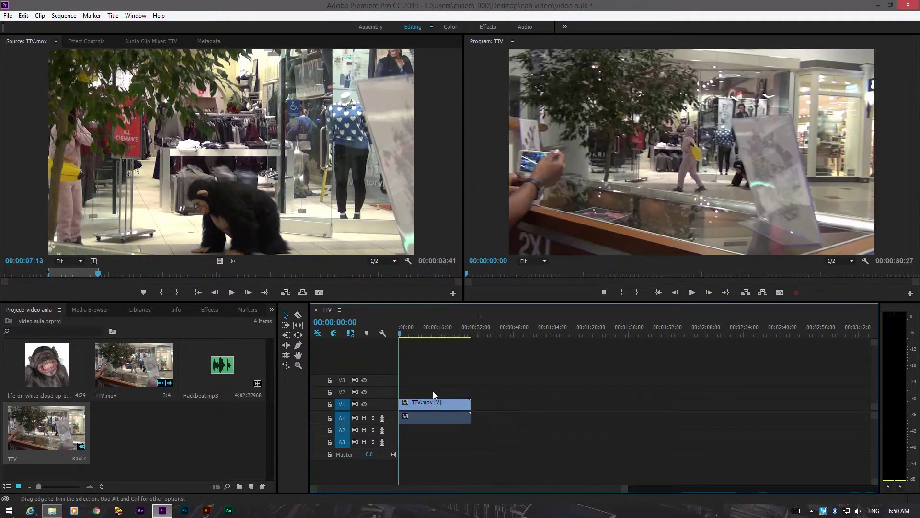
key(space)
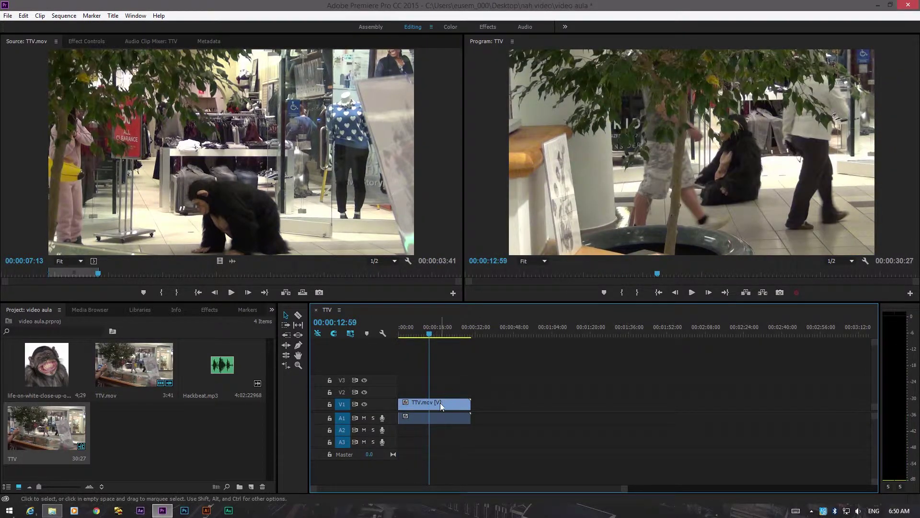
Split the TTV.mov clip on the timeline into five pieces with the Razor tool, including a cut at 00:00:12:59.
click(440, 405)
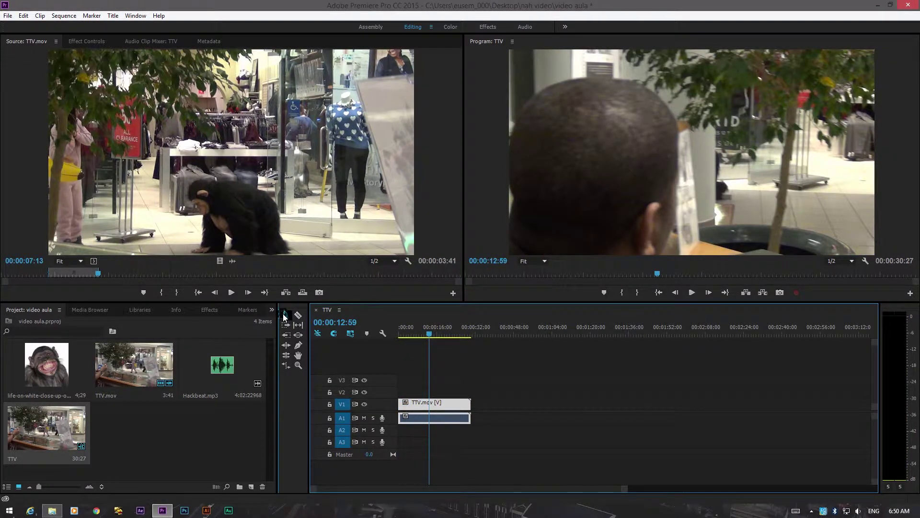
click(285, 317)
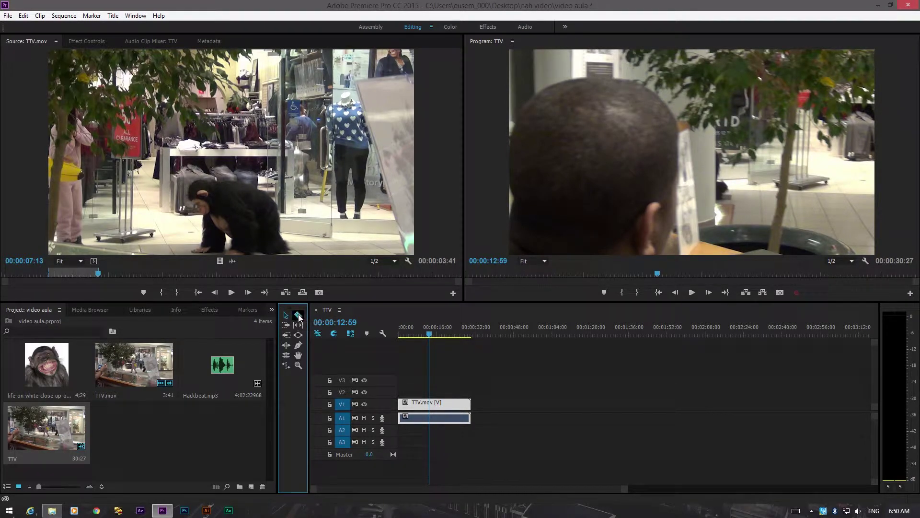
click(298, 355)
click(297, 366)
click(445, 404)
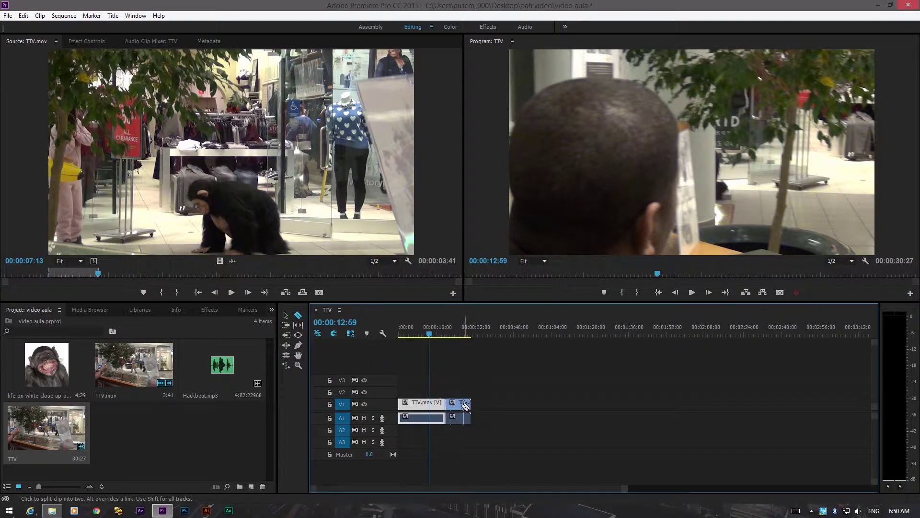
click(459, 405)
click(429, 404)
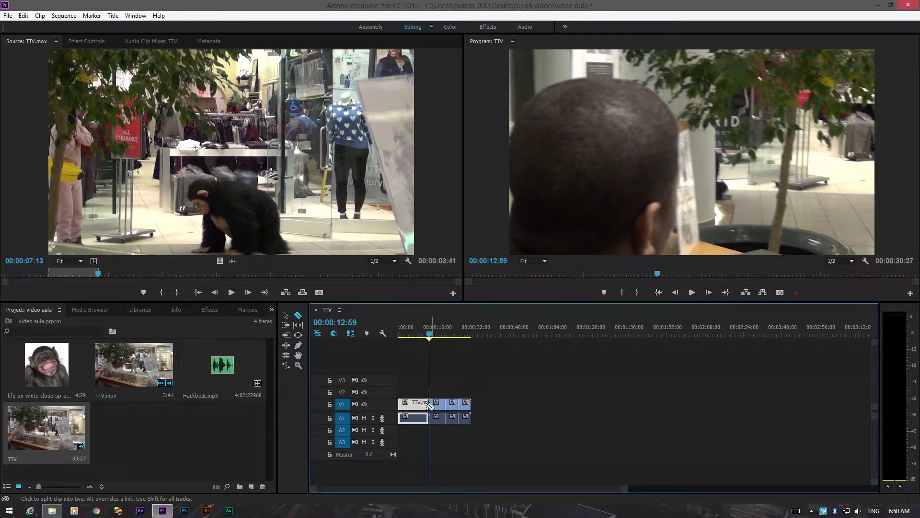
click(417, 405)
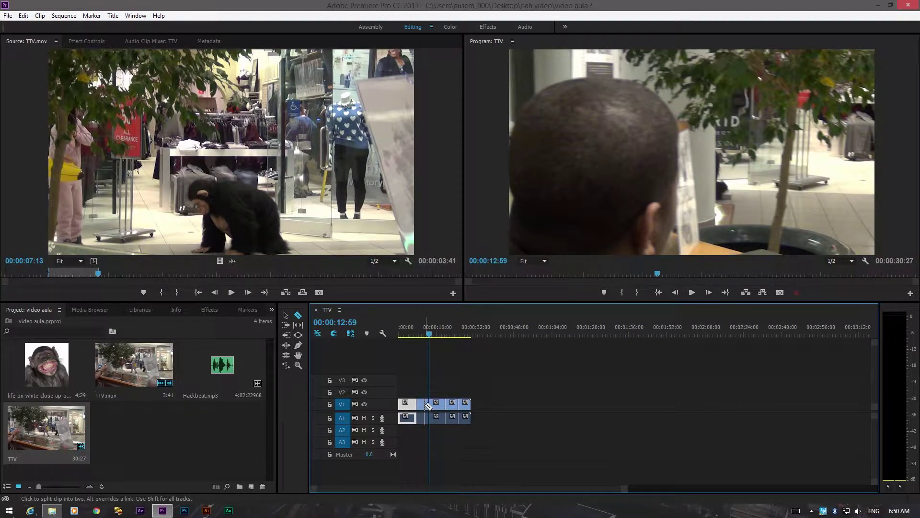
Delete only the audio of the first and third clip pieces and only the video of the second and fourth.
click(286, 318)
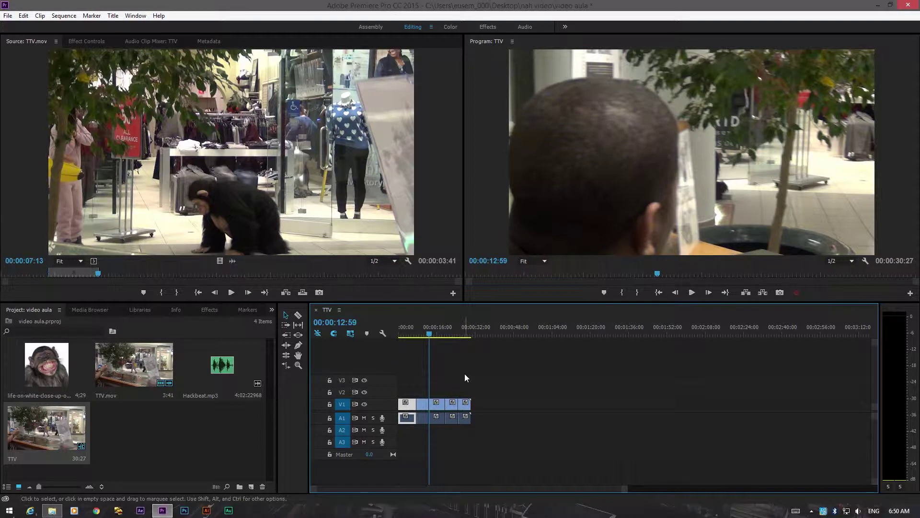
click(447, 420)
click(437, 418)
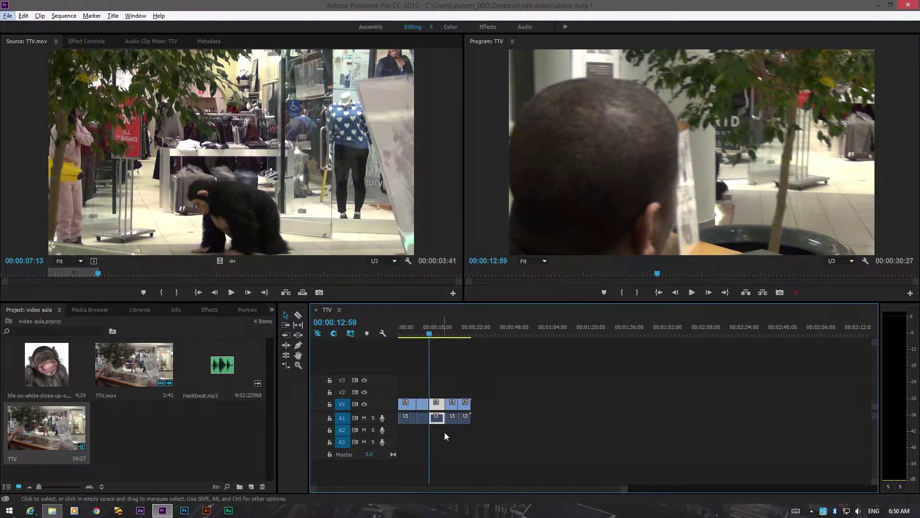
scroll(439, 416, up, 1)
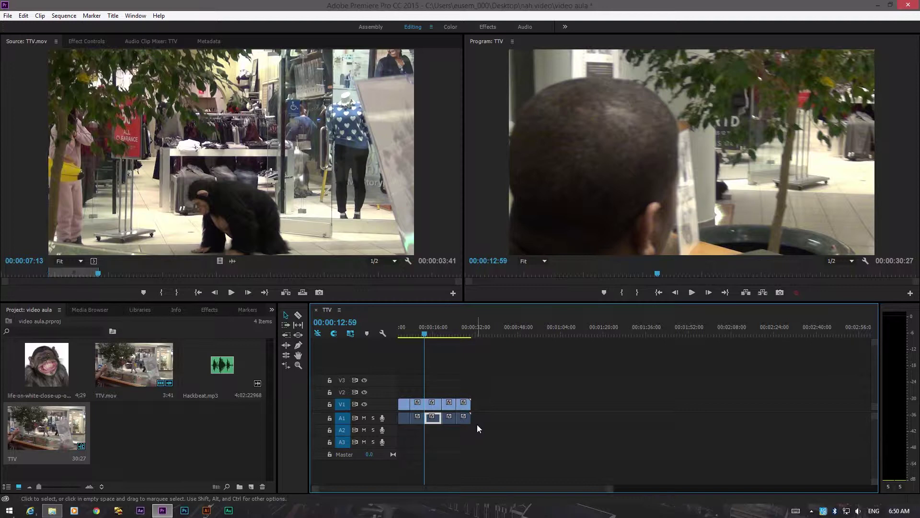
key(Delete)
click(405, 417)
key(Delete)
click(453, 401)
key(Delete)
click(418, 402)
key(Delete)
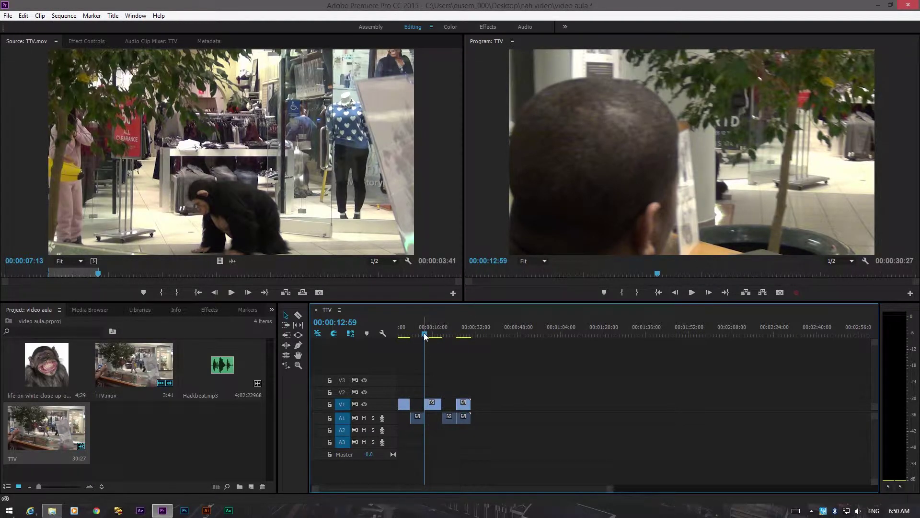
Return the playhead to the sequence start and undo the piece deletions and all the razor cuts.
drag(424, 336, 369, 344)
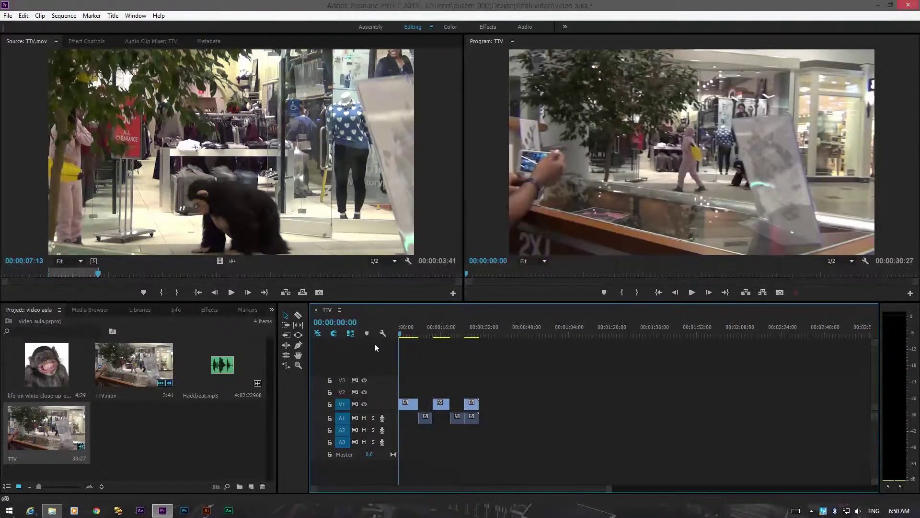
key(ctrl+z)
key(ctrl+z)
key(ctrl+z)
key(ctrl+z)
key(ctrl+z)
key(ctrl+z)
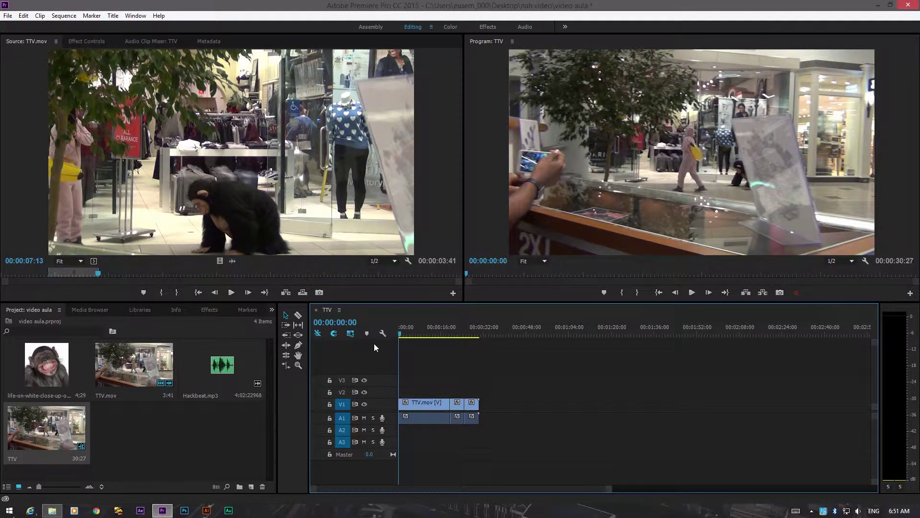
key(ctrl+z)
key(ctrl+z)
Try deleting the whole TTV.mov clip with its linked audio from the timeline, and undo the deletion.
click(446, 417)
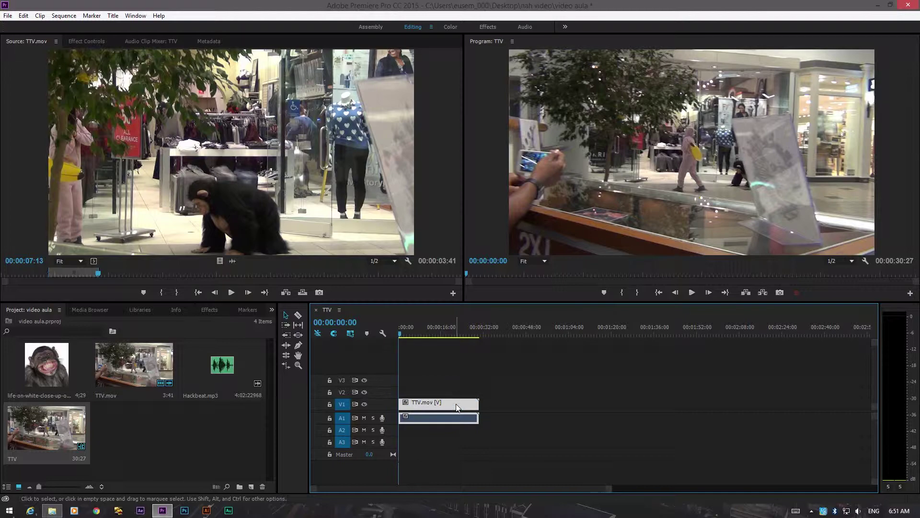
key(Delete)
key(ctrl+z)
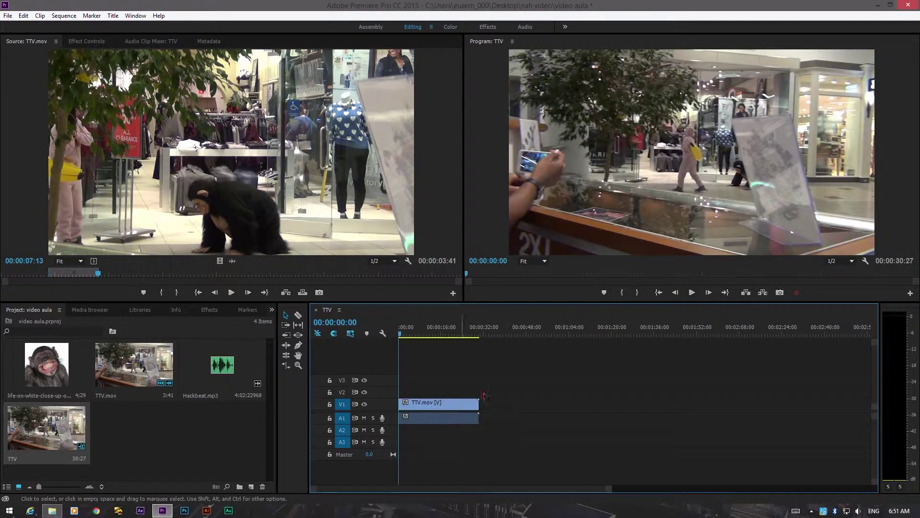
Try deleting only the video part of the TTV.mov clip from the timeline, and undo the deletion.
key(space)
drag(418, 339, 430, 338)
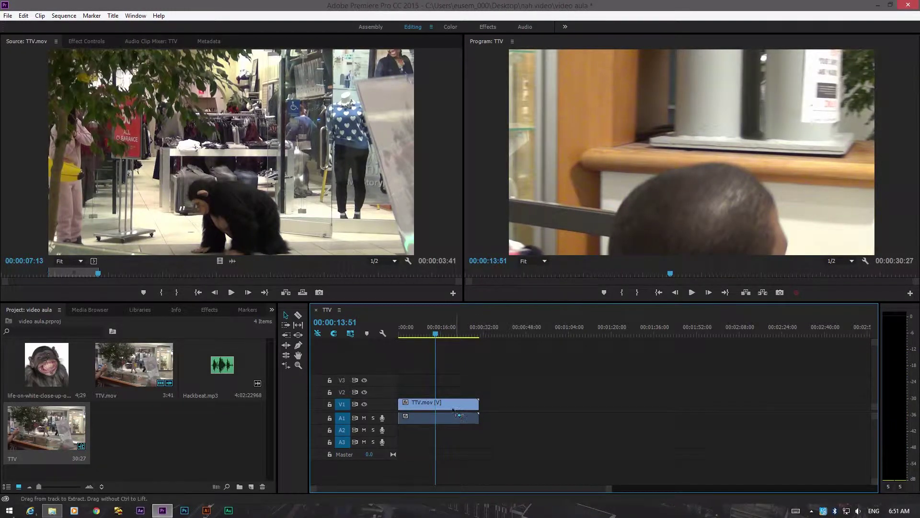
click(446, 403)
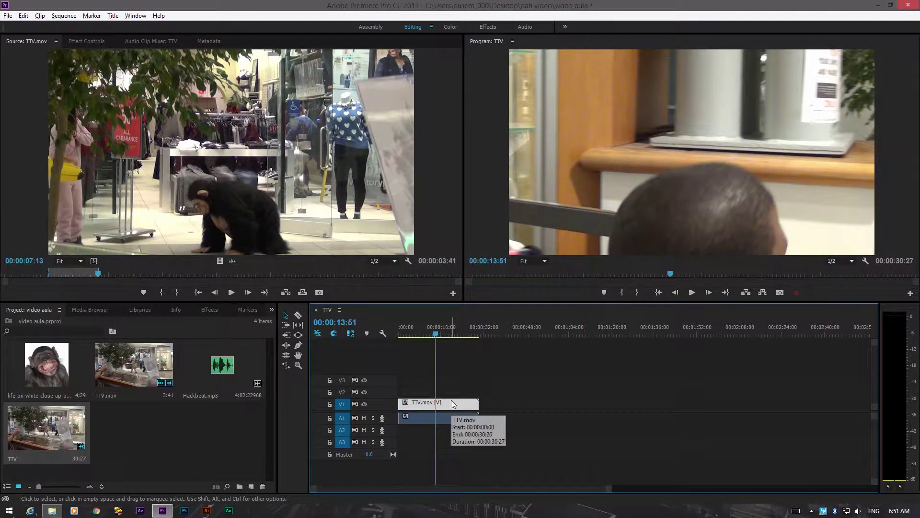
key(Delete)
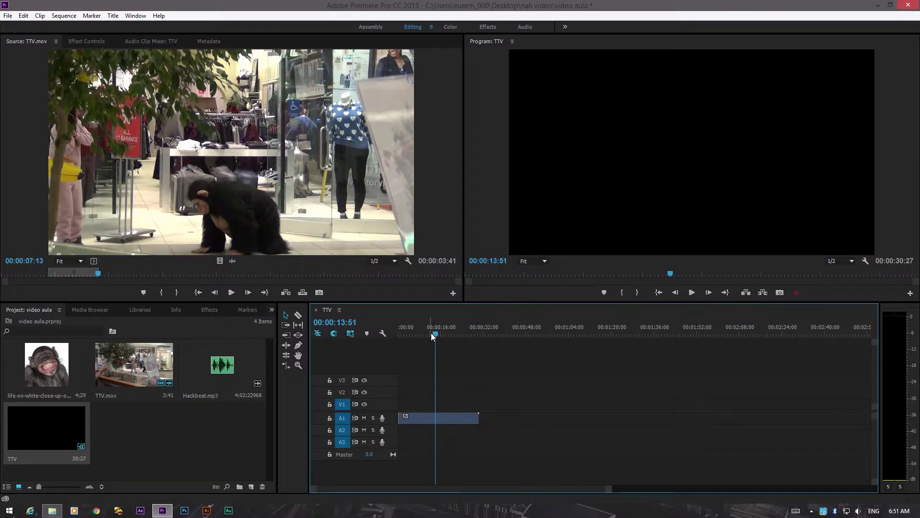
drag(432, 333, 416, 339)
key(ctrl+z)
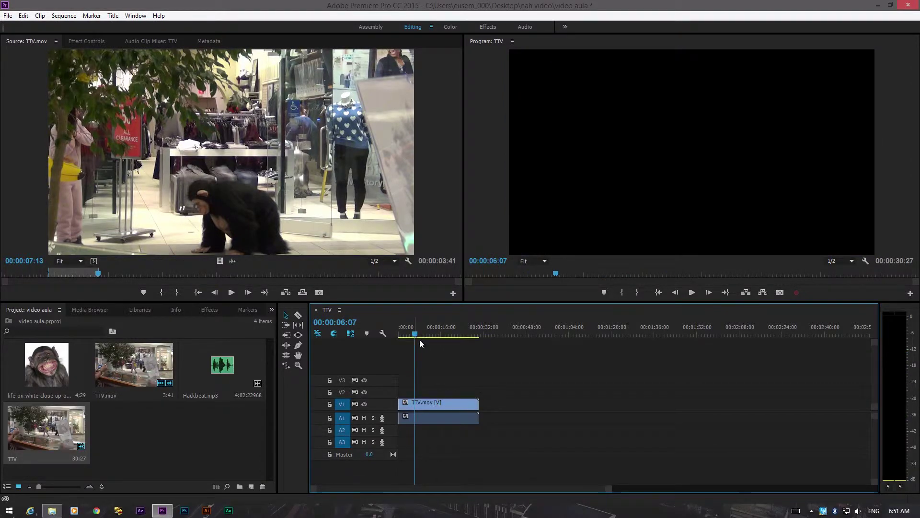
Delete only the audio of the TTV.mov clip and place Hackbeat.mp3 on track A1 at the sequence start.
alt+click(435, 416)
key(Delete)
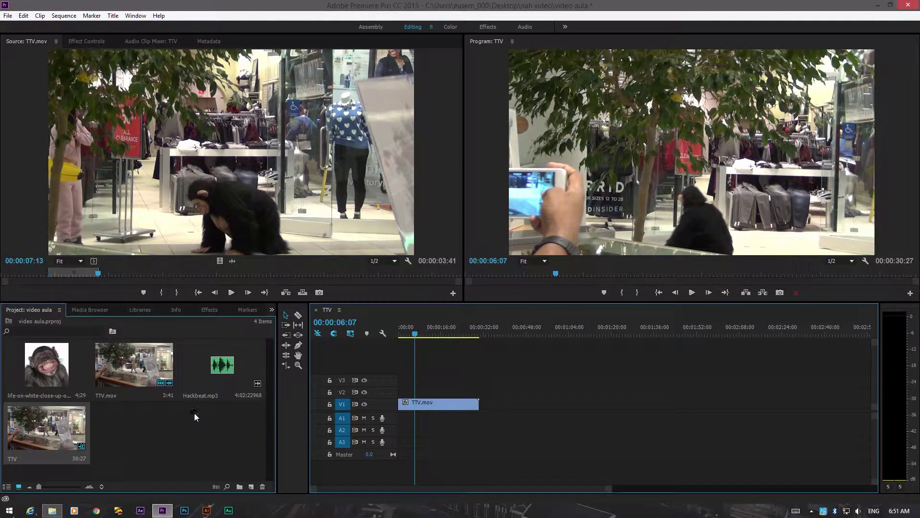
drag(222, 367, 401, 426)
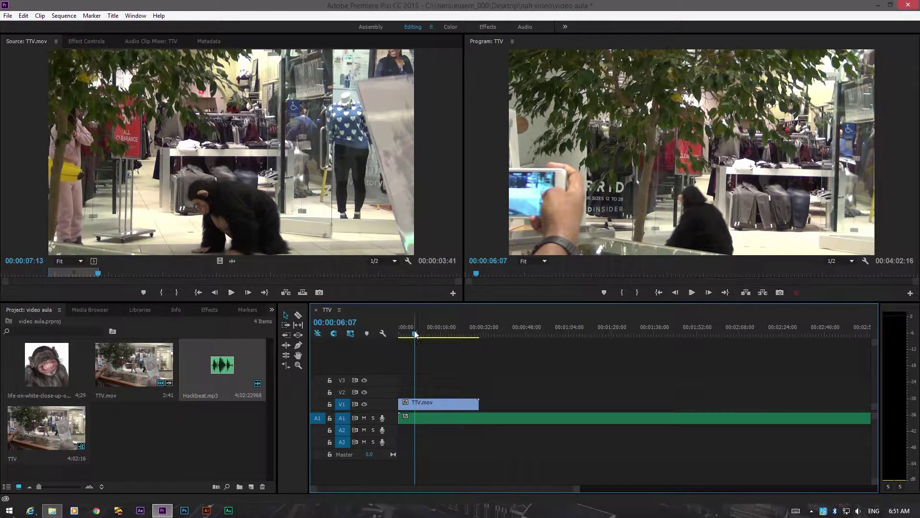
Cut the Hackbeat.mp3 audio at 00:00:30:27, where the TTV.mov video ends, and delete the excess part.
drag(415, 335, 481, 344)
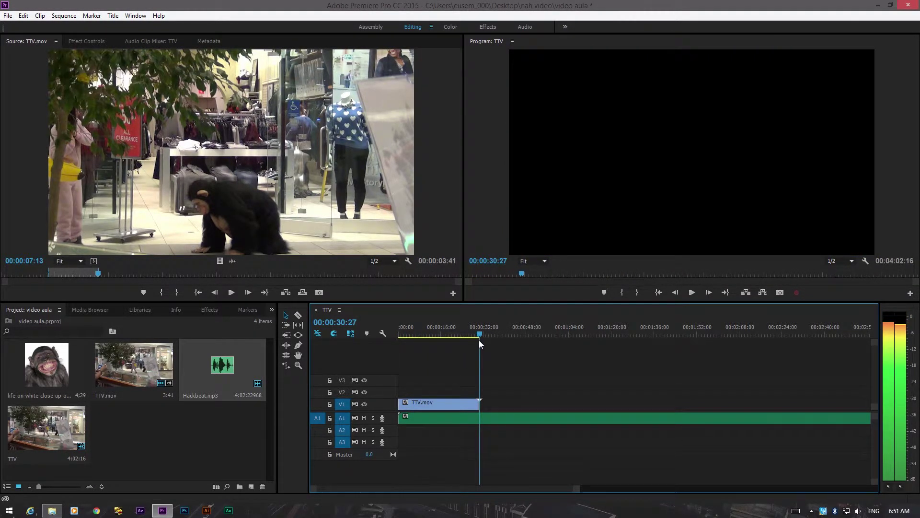
mouse_move(469, 338)
mouse_down()
mouse_move(454, 340)
mouse_move(481, 347)
mouse_up()
click(496, 417)
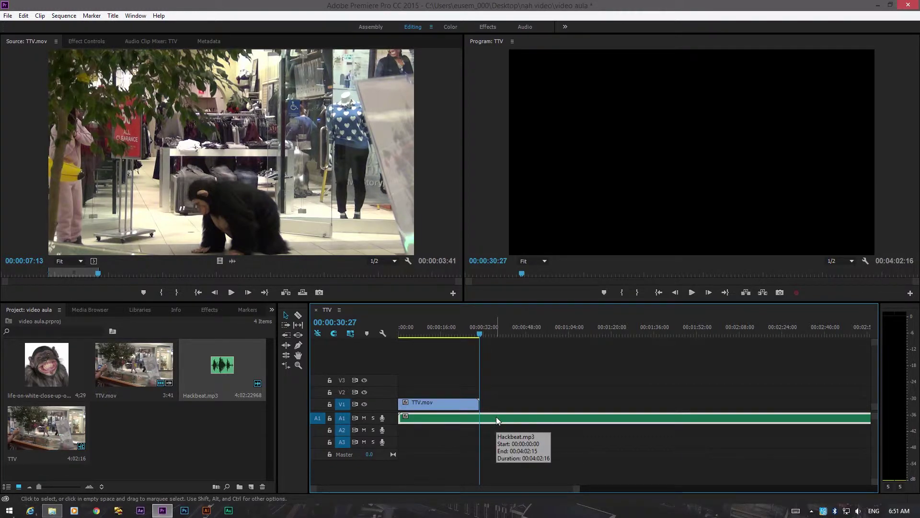
key(ctrl+k)
click(496, 417)
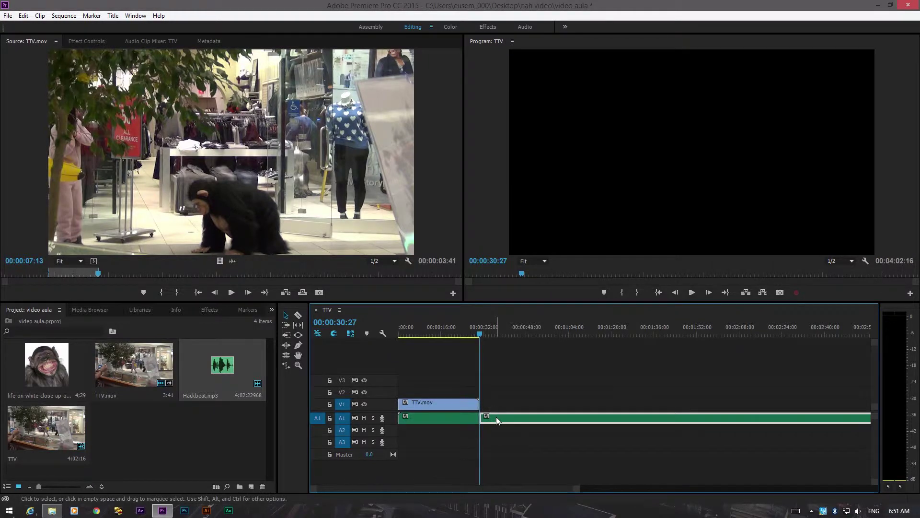
key(Delete)
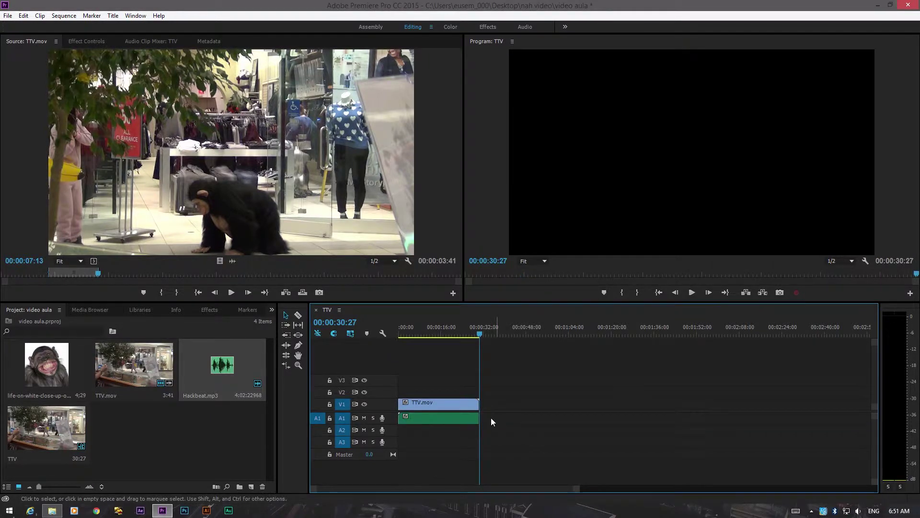
Try splitting the TTV.mov clip at 00:00:17:16, and undo the cut.
click(421, 404)
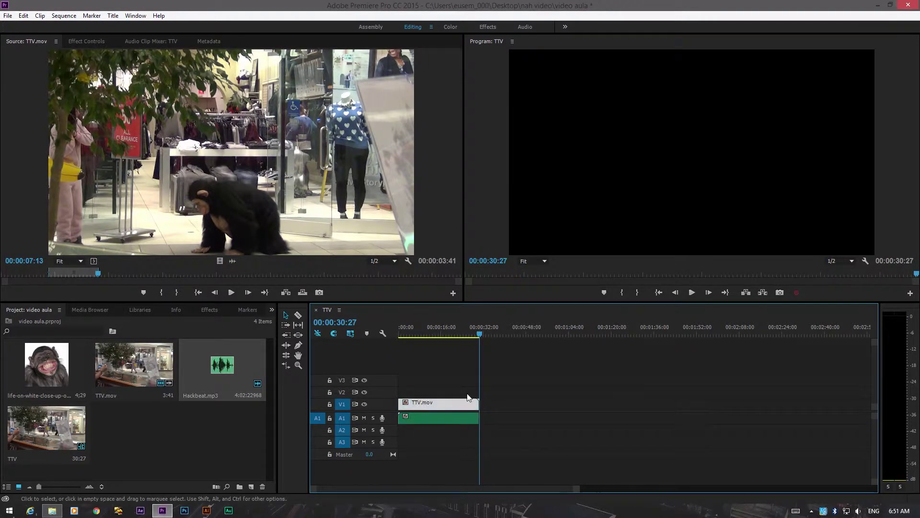
click(446, 334)
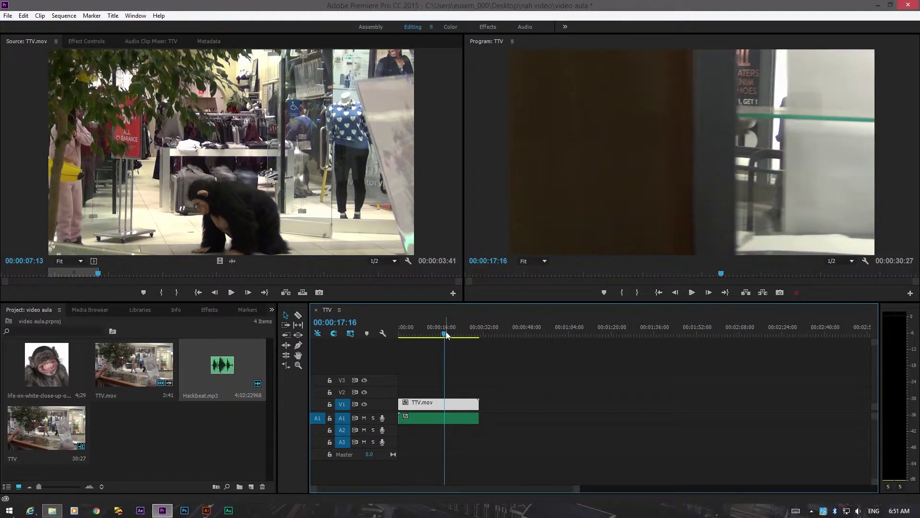
key(ctrl+k)
key(ctrl+z)
Play the sequence from its start to check the TTV.mov video together with the Hackbeat.mp3 music.
key(space)
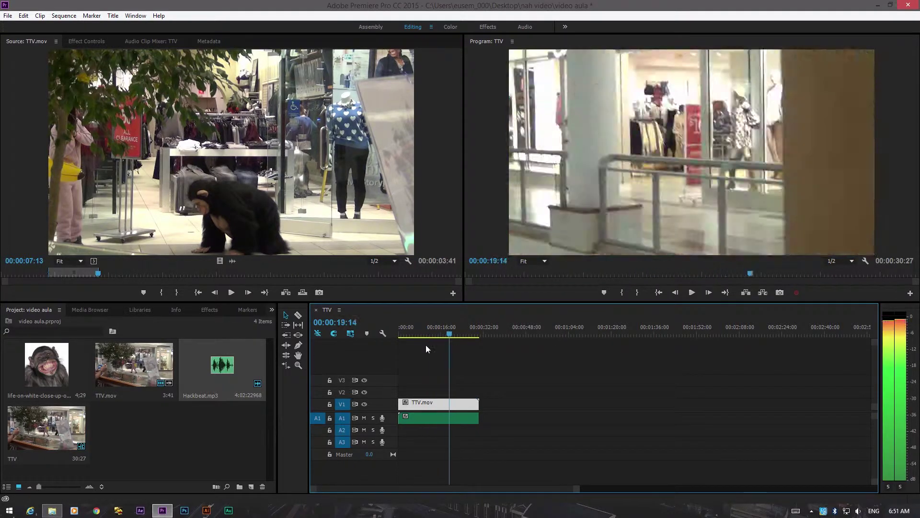
drag(426, 344, 388, 350)
click(691, 293)
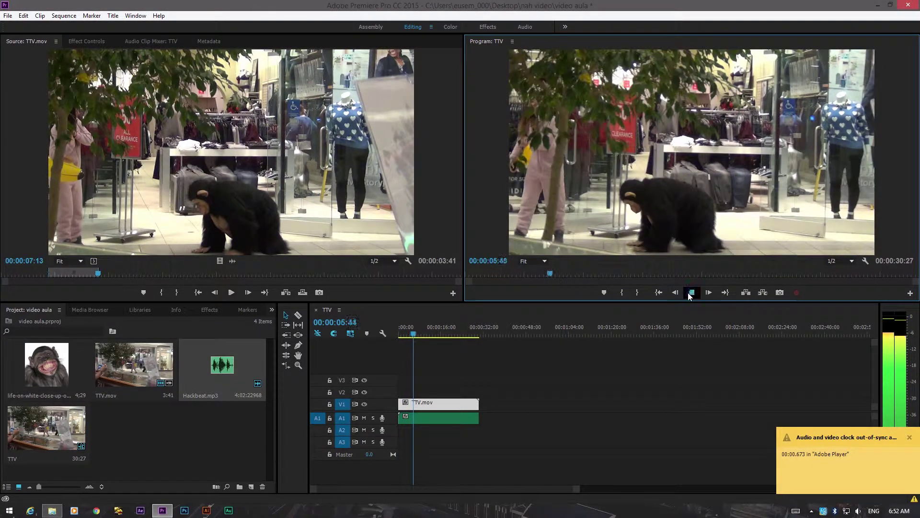
click(690, 293)
click(428, 418)
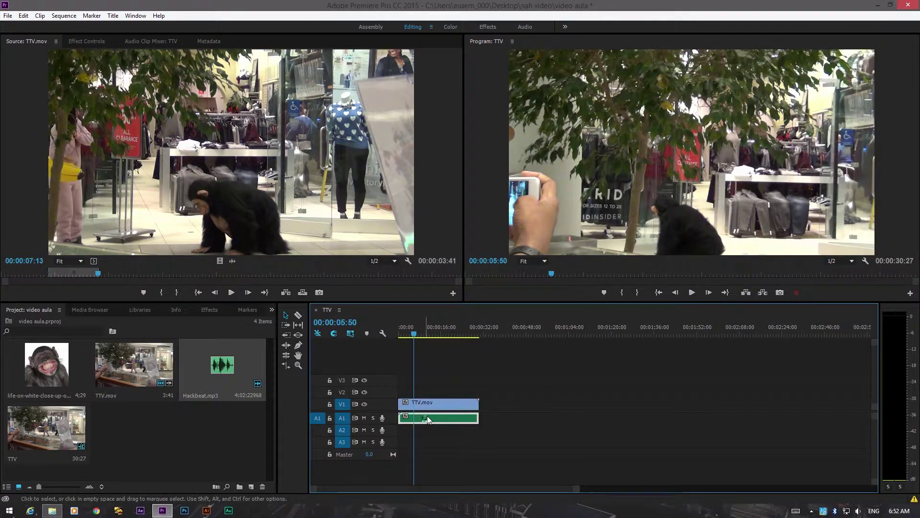
click(693, 293)
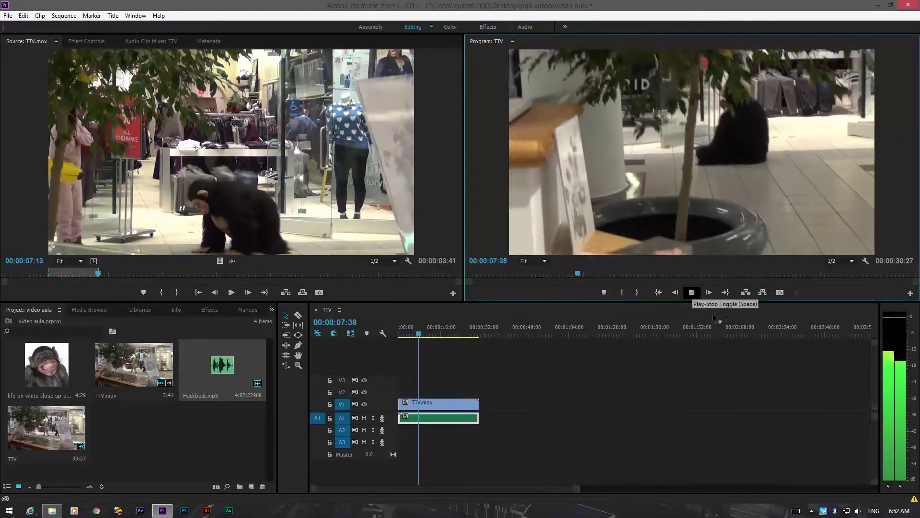
click(692, 292)
Open the Events log from the warning indicator, review its entry and close the log.
click(914, 499)
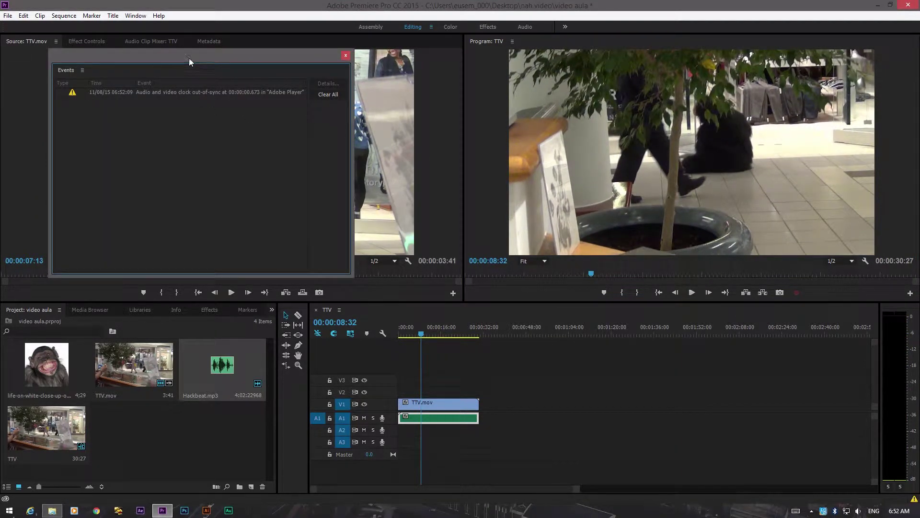
drag(163, 57, 424, 203)
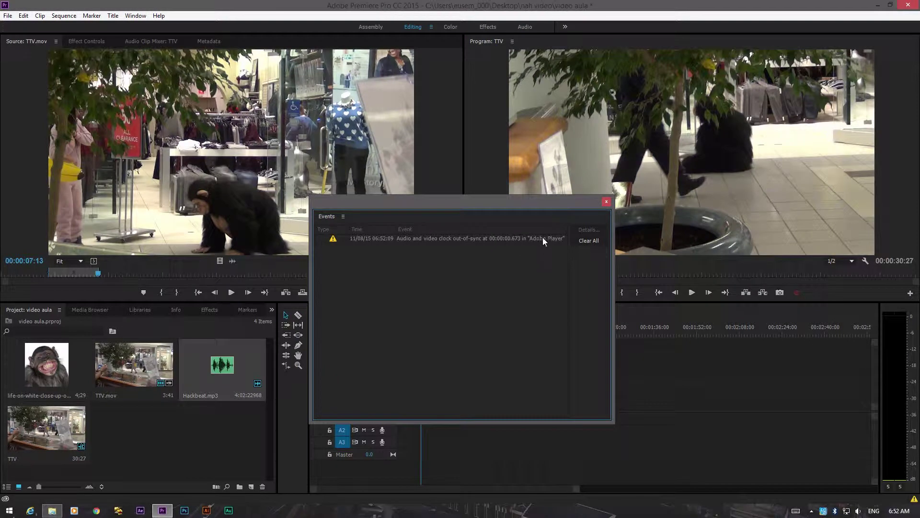
click(606, 202)
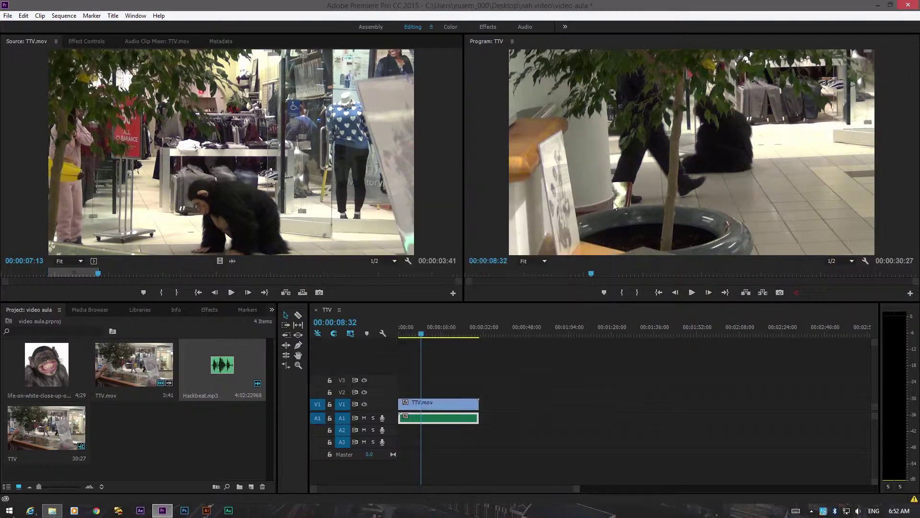
click(906, 325)
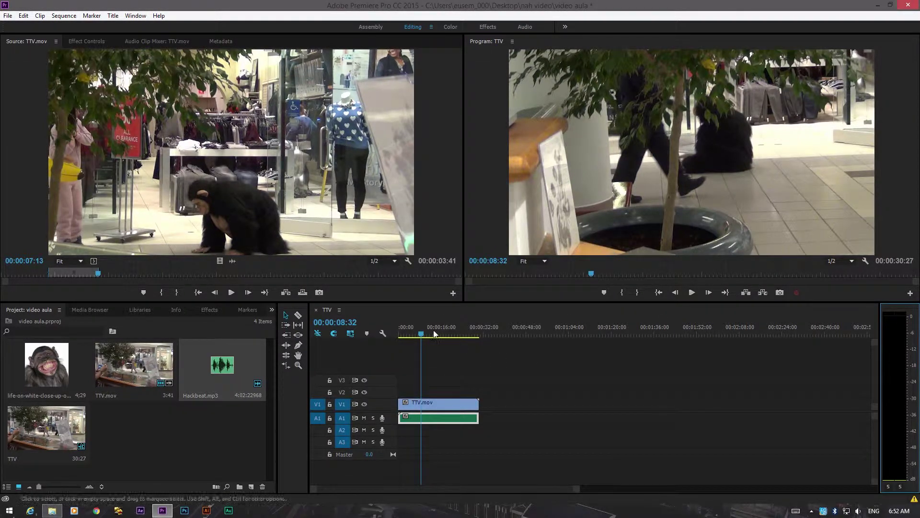
Return the playhead to the sequence start, show the Audio Clip Mixer and enlarge track A1 to show its waveform.
drag(428, 338, 386, 343)
click(142, 44)
drag(357, 424, 358, 434)
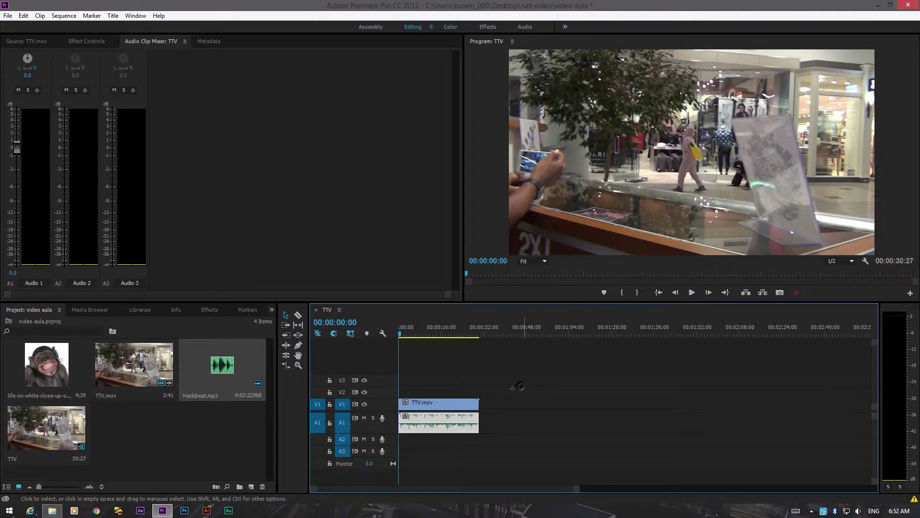
Delete the video and music clips from the timeline and open TTV.mov in the Source monitor.
drag(512, 387, 410, 452)
key(Delete)
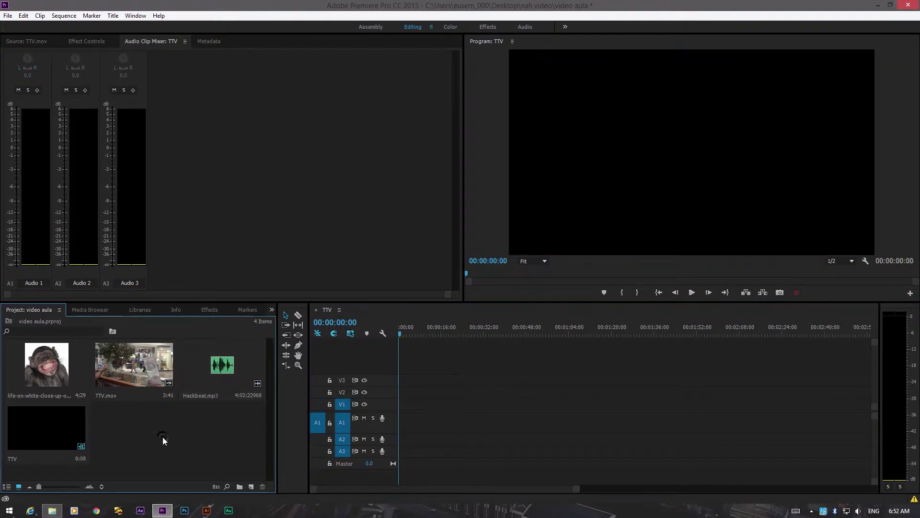
double_click(136, 363)
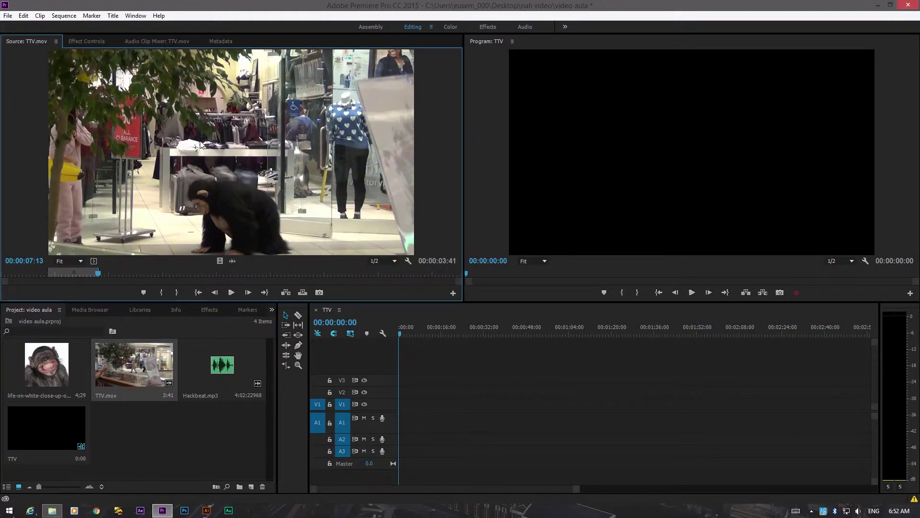
Try adding the marked range of TTV.mov to the timeline from the Source monitor, and undo it.
right_click(233, 131)
click(234, 129)
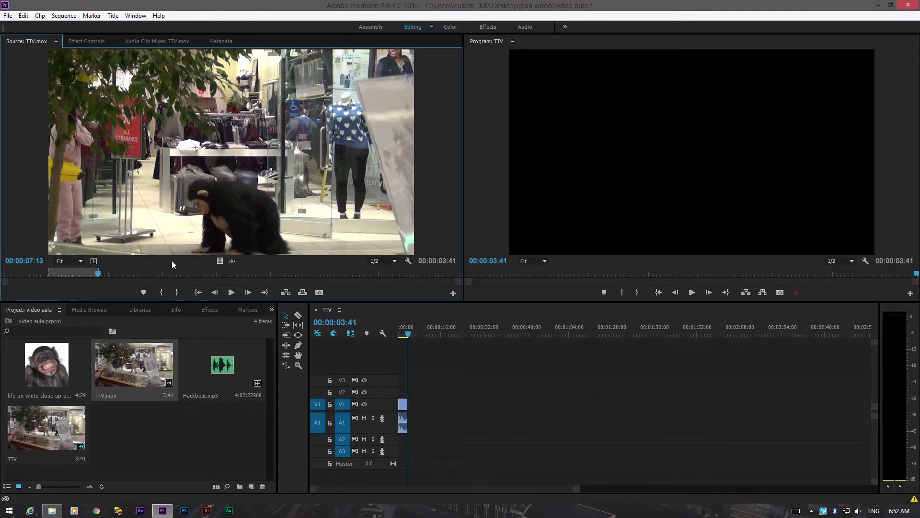
key(ctrl+z)
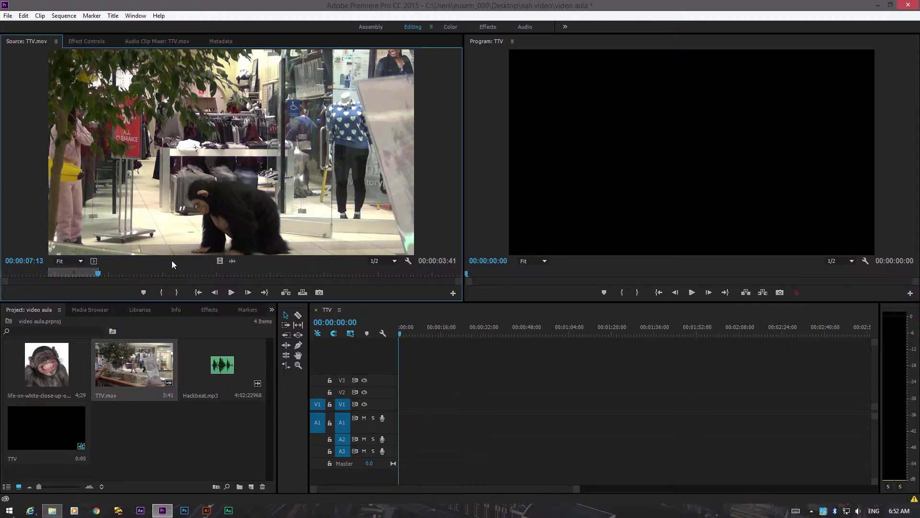
Make a subclip named "1. clip" from the marked range of TTV.mov and place it at the start of the timeline.
right_click(227, 120)
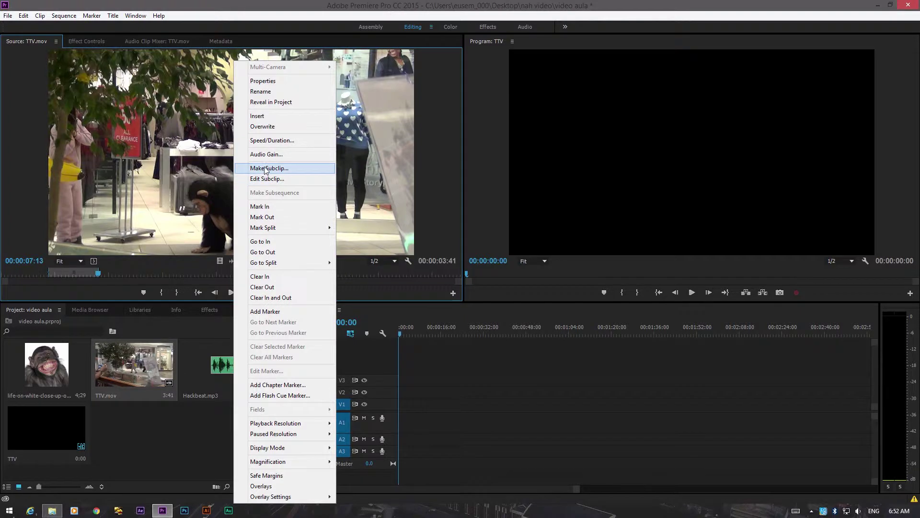
click(276, 169)
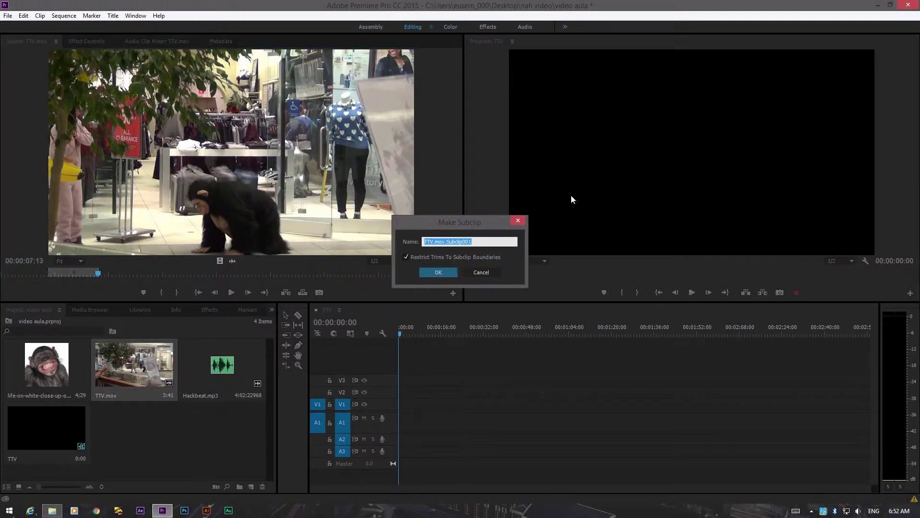
text(1. clip)
click(439, 271)
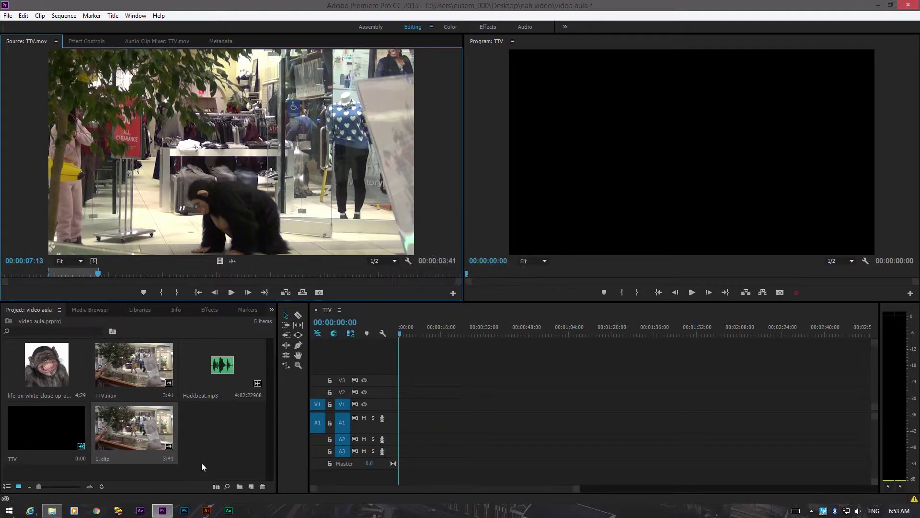
drag(134, 428, 401, 420)
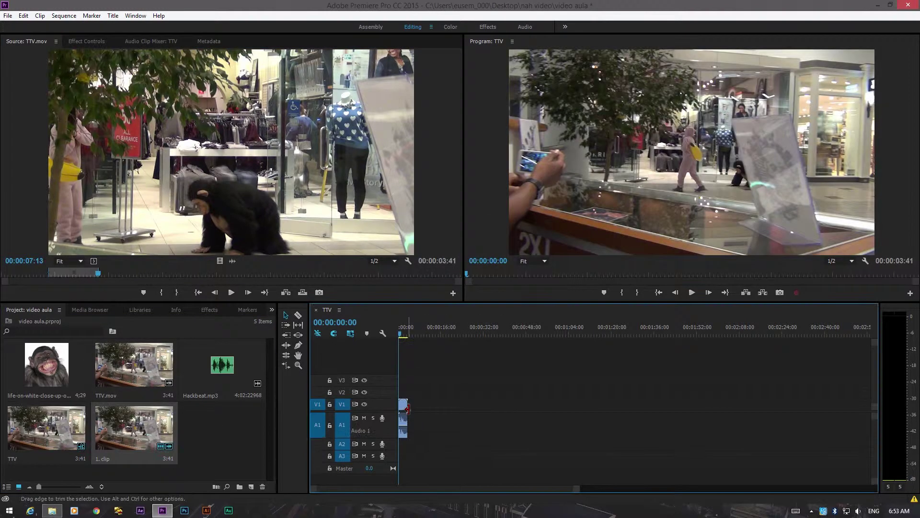
Try deleting the "1. clip" subclip from the timeline, and undo the deletion.
click(403, 405)
key(Delete)
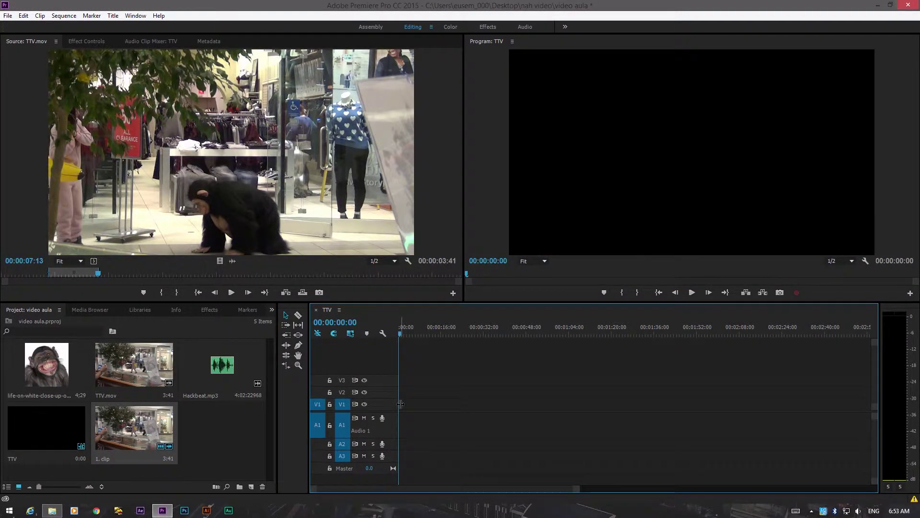
key(ctrl+z)
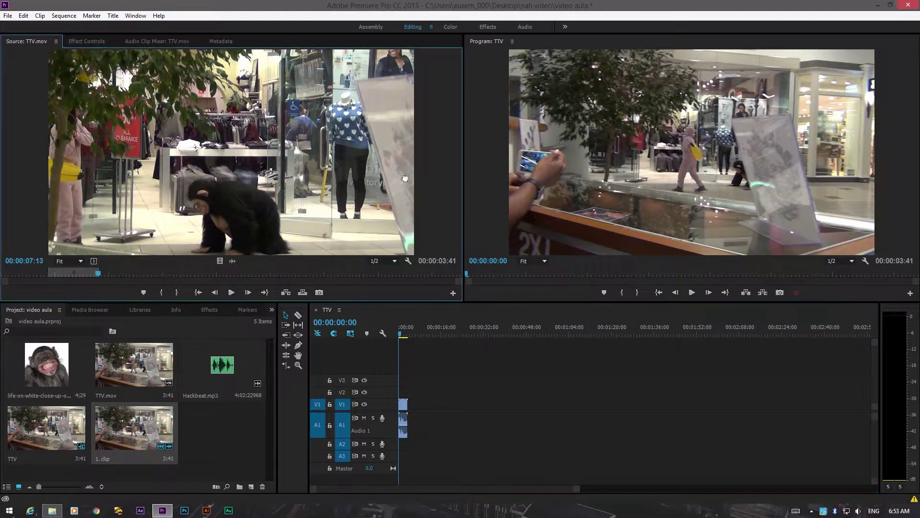
Try placing the full-length TTV.mov clip on the timeline after the subclip, and delete it again.
drag(405, 405, 605, 404)
drag(561, 381, 498, 457)
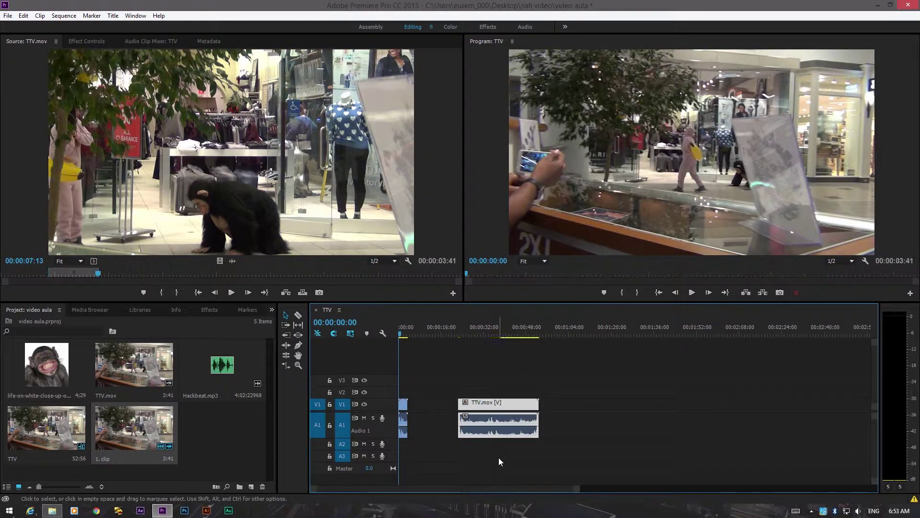
key(Delete)
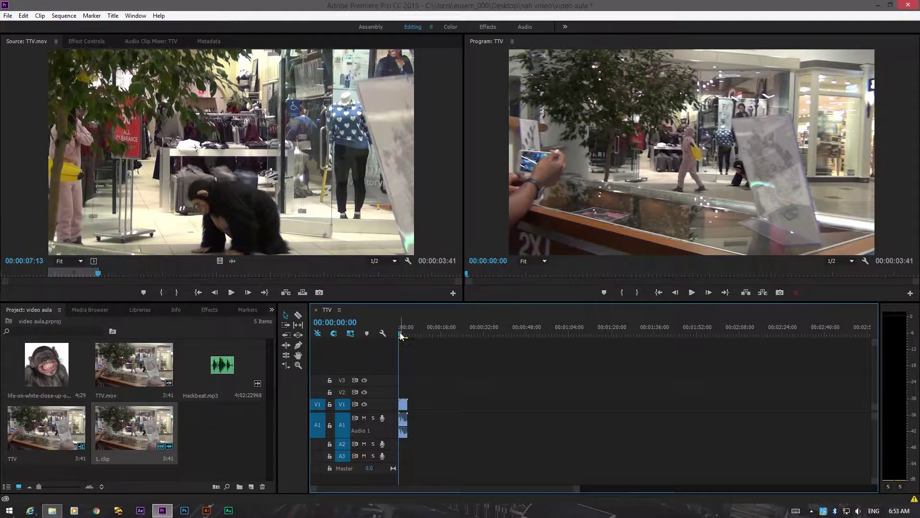
Play the "1. clip" subclip on the timeline and return the playhead to the sequence start.
key(space)
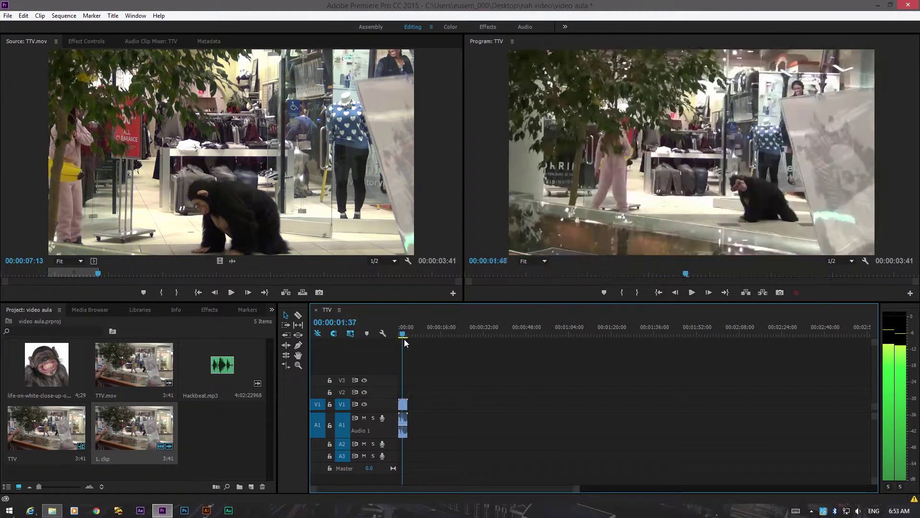
drag(404, 339, 396, 337)
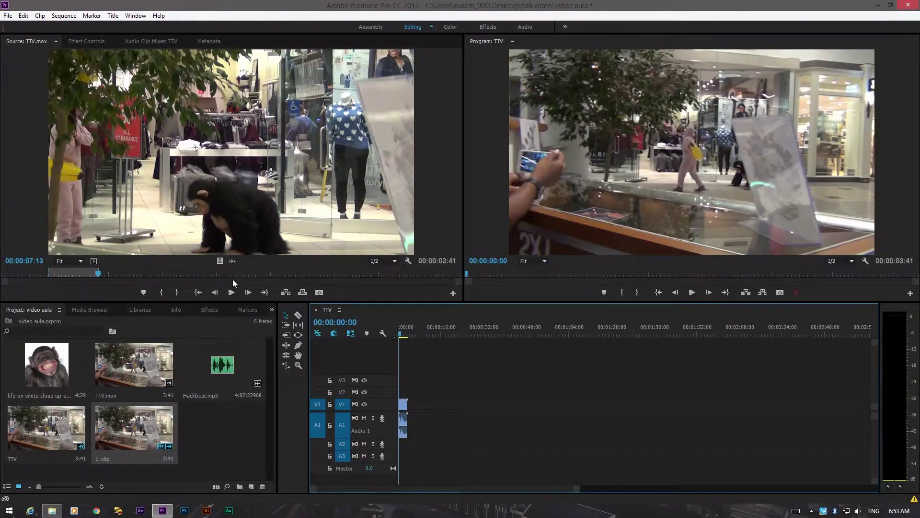
Mark the range of TTV.mov from 00:00:23:09 to 00:00:29:18 with in and out points.
drag(231, 273, 313, 271)
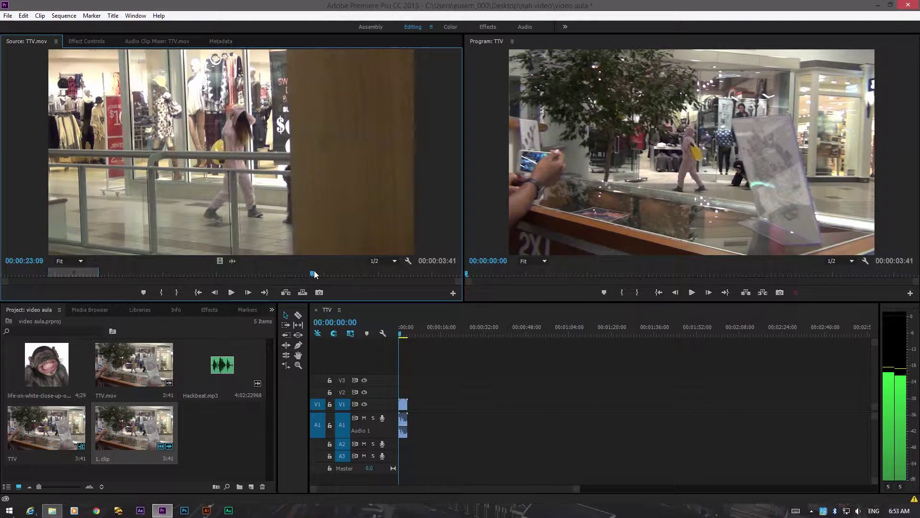
key(i)
drag(315, 274, 396, 270)
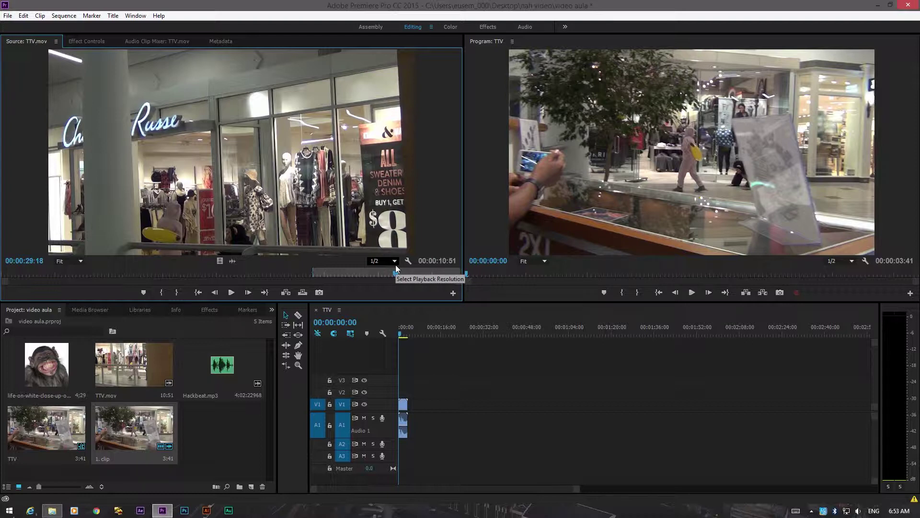
key(o)
Make a subclip named "2. clip" from the marked range and place it on the timeline directly after "1. clip".
right_click(216, 143)
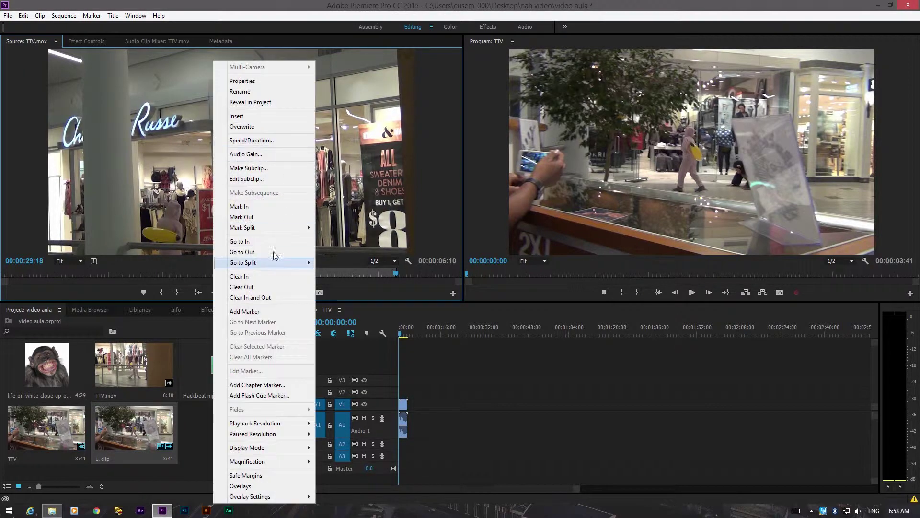
click(254, 168)
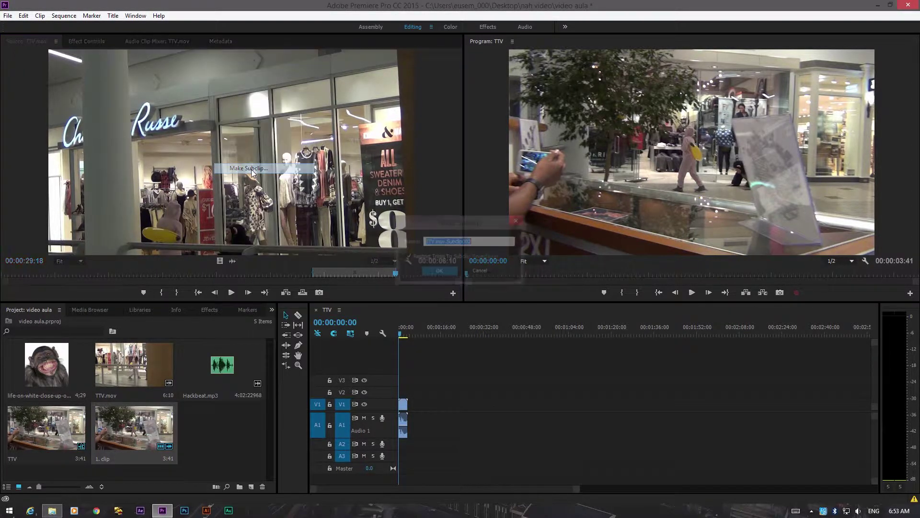
text(2. )
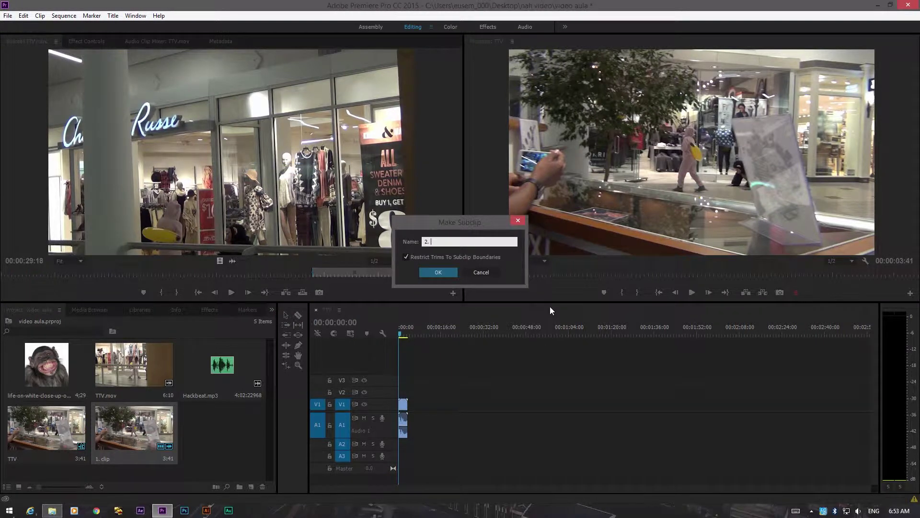
text(clipb)
key(BackSpace)
key(BackSpace)
key(BackSpace)
click(438, 271)
mouse_move(411, 426)
mouse_down()
mouse_move(441, 419)
mouse_move(424, 412)
mouse_move(413, 422)
mouse_up()
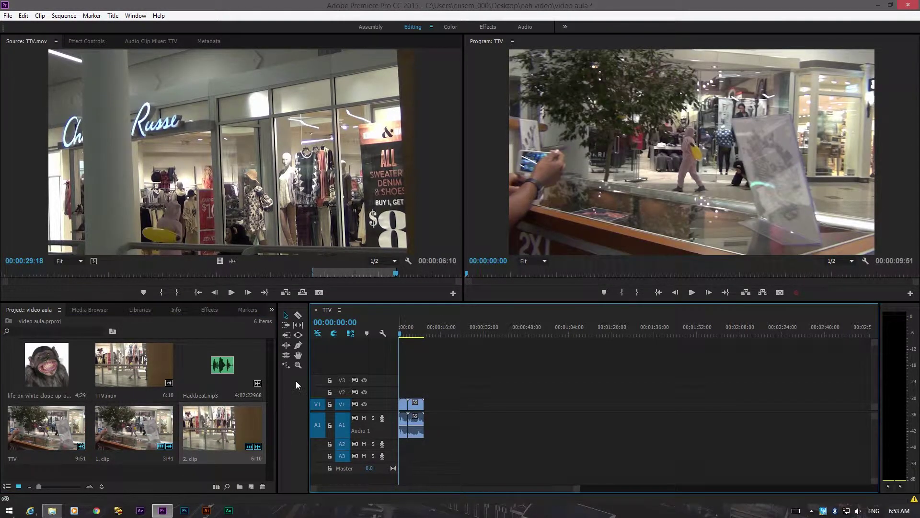
Position the sequence playhead at the cut between "1. clip" and "2. clip", at 00:00:03:43.
click(299, 366)
drag(436, 399, 388, 419)
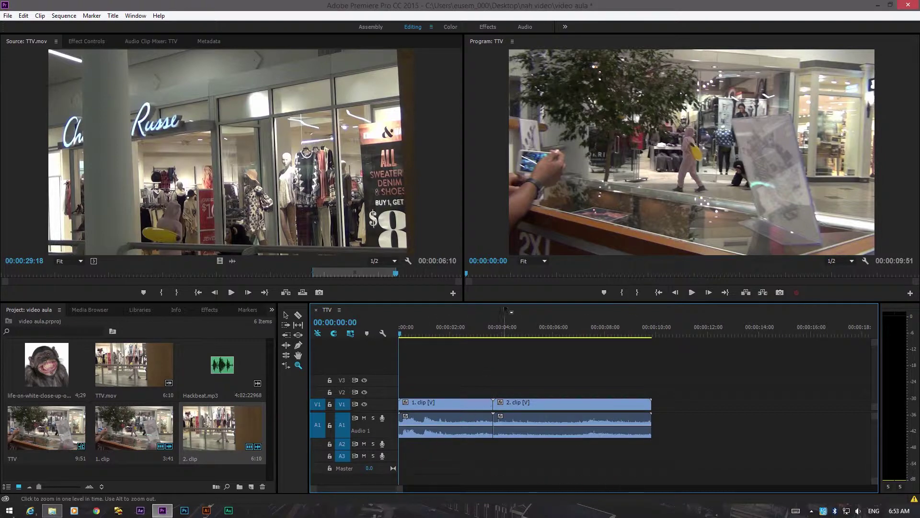
click(485, 330)
mouse_move(500, 334)
mouse_down()
mouse_move(489, 332)
mouse_move(499, 340)
mouse_move(485, 341)
mouse_move(494, 341)
mouse_up()
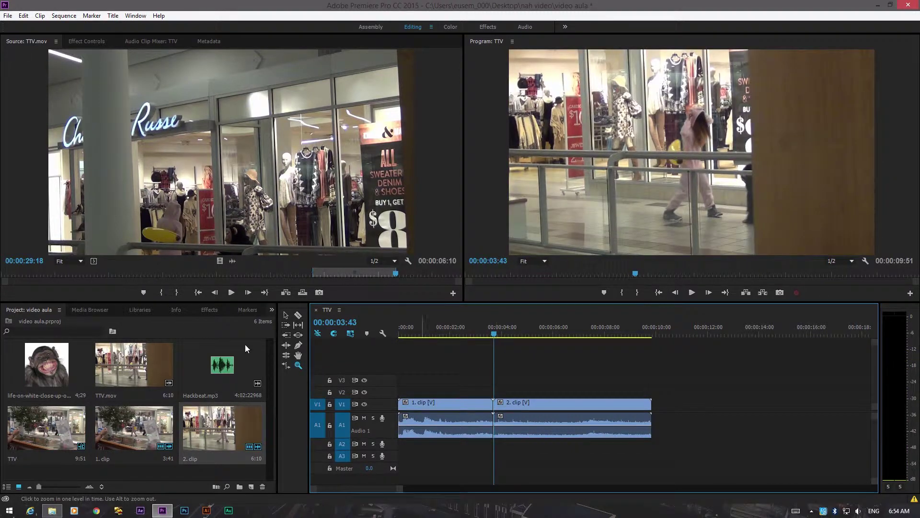
Open the effects library and expand the Crossfade group of the audio transitions.
click(210, 310)
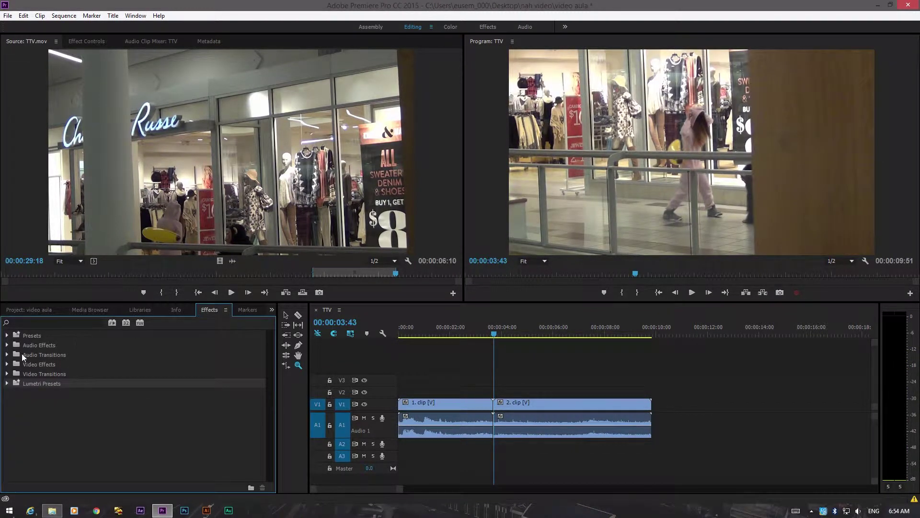
click(7, 346)
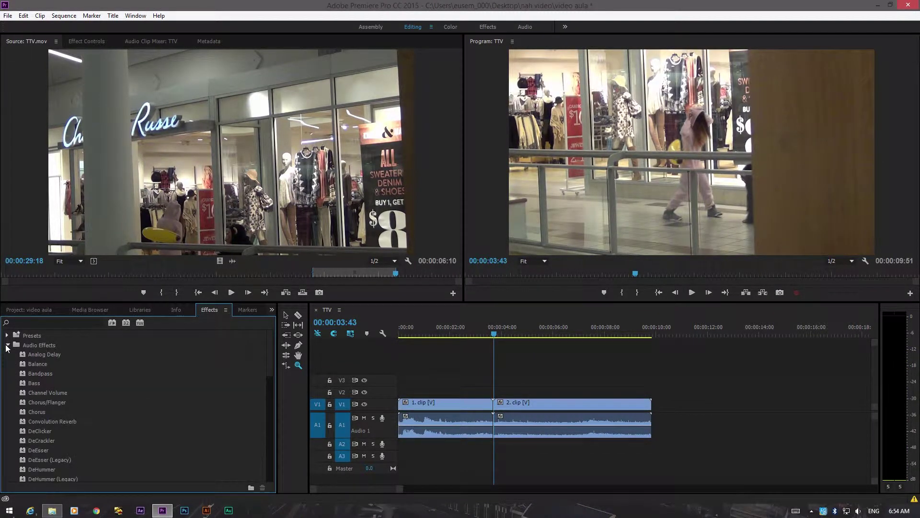
click(7, 346)
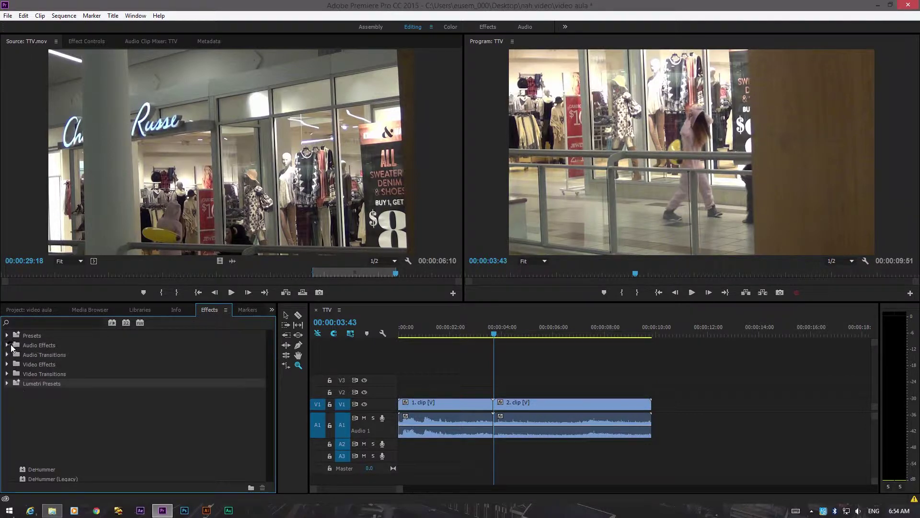
click(7, 354)
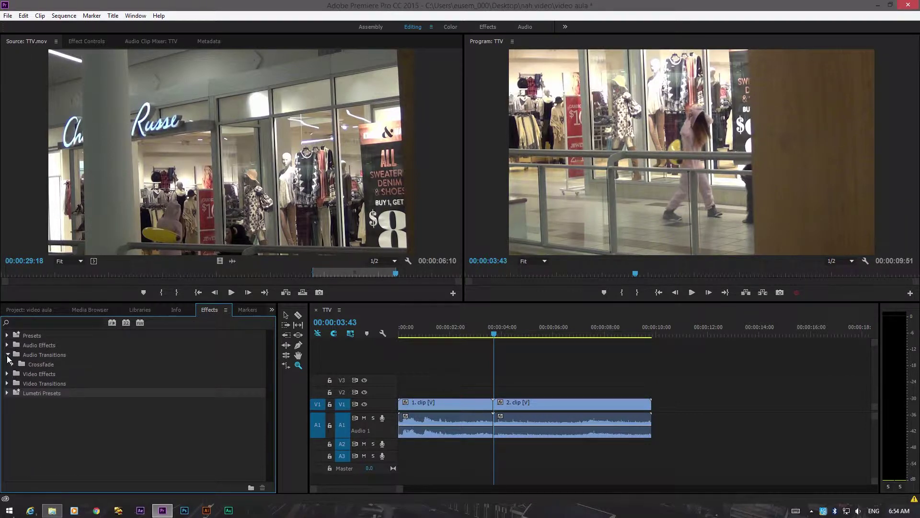
click(12, 365)
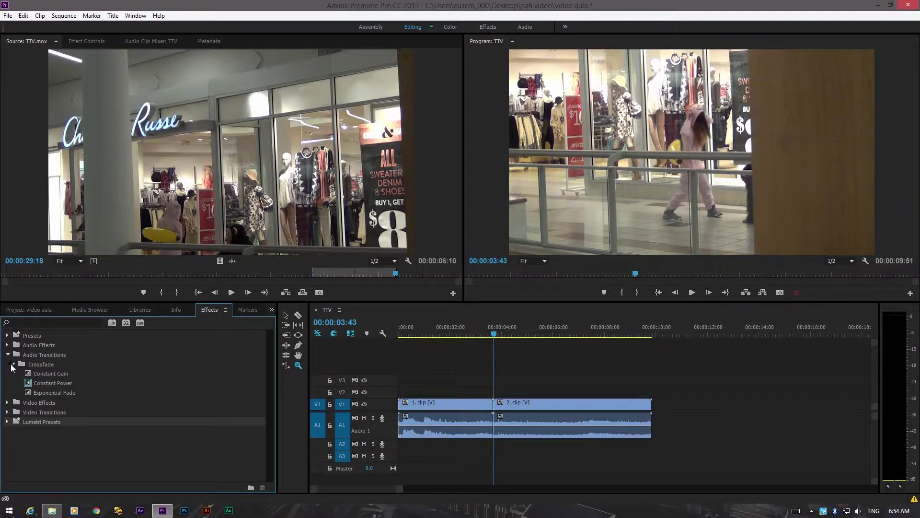
Try a Constant Power crossfade at the end of the "2. clip" audio, play it back and remove it.
click(28, 385)
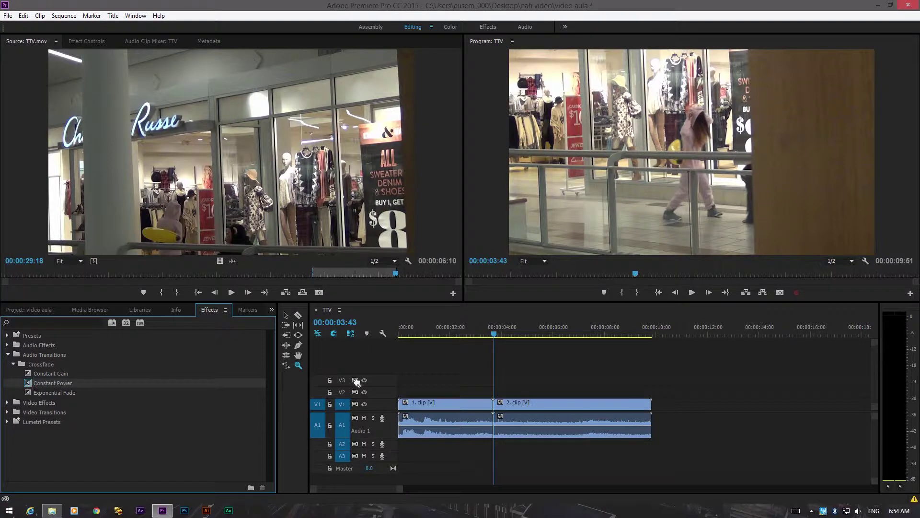
drag(356, 382, 651, 421)
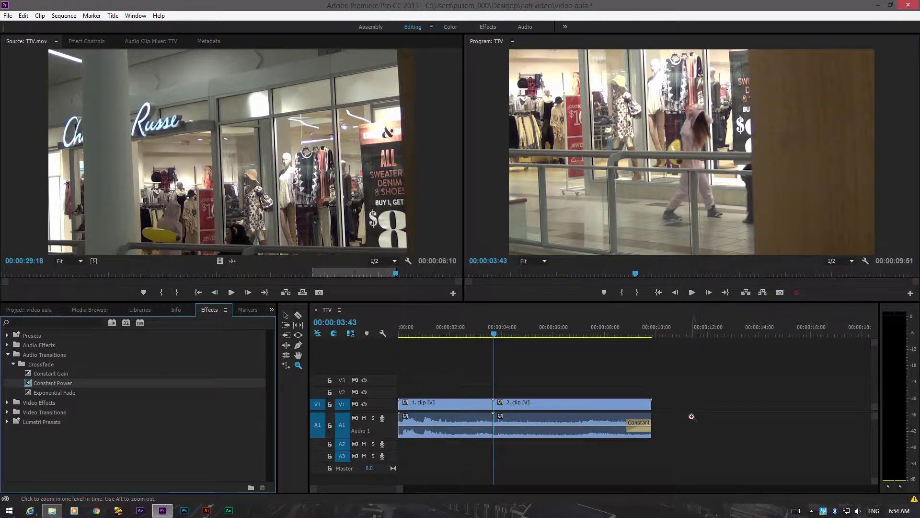
drag(618, 331, 628, 342)
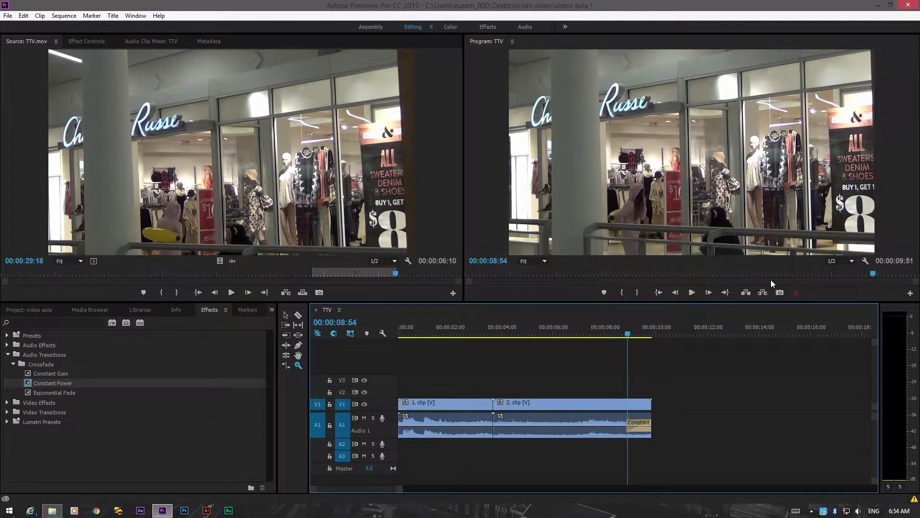
click(692, 293)
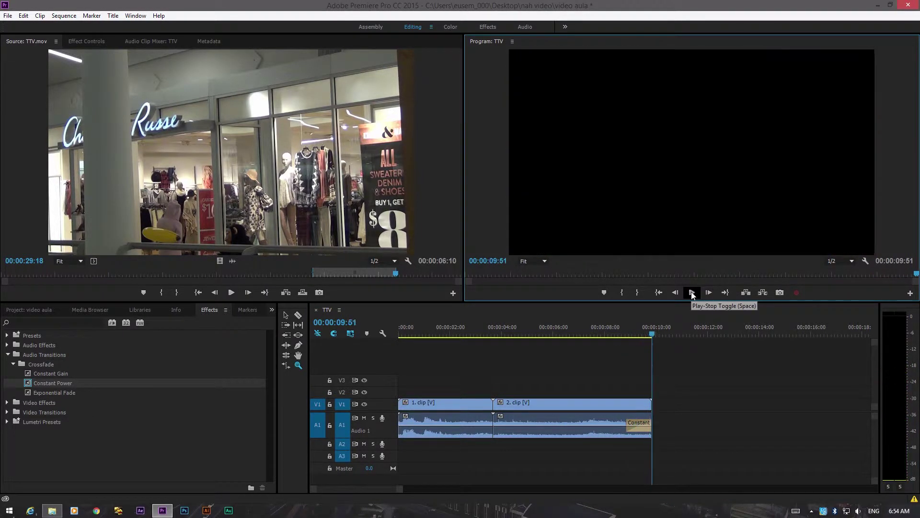
drag(648, 331, 579, 331)
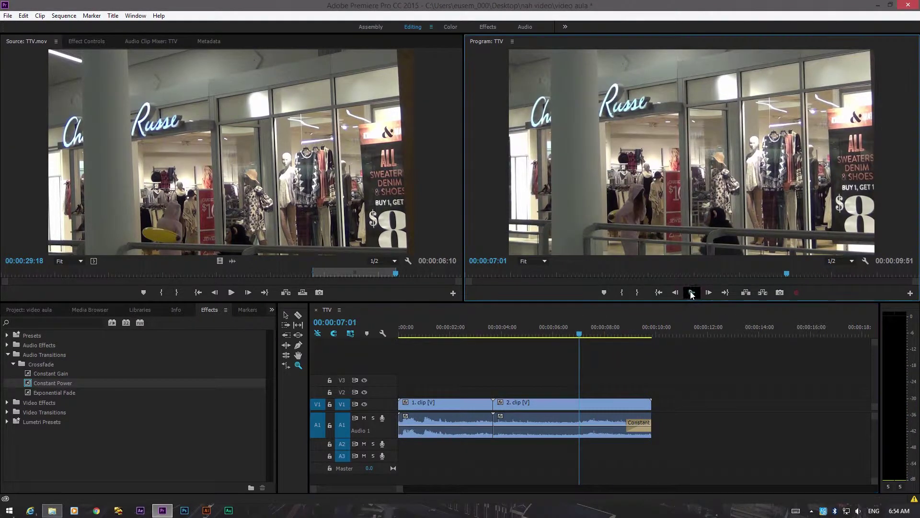
click(692, 292)
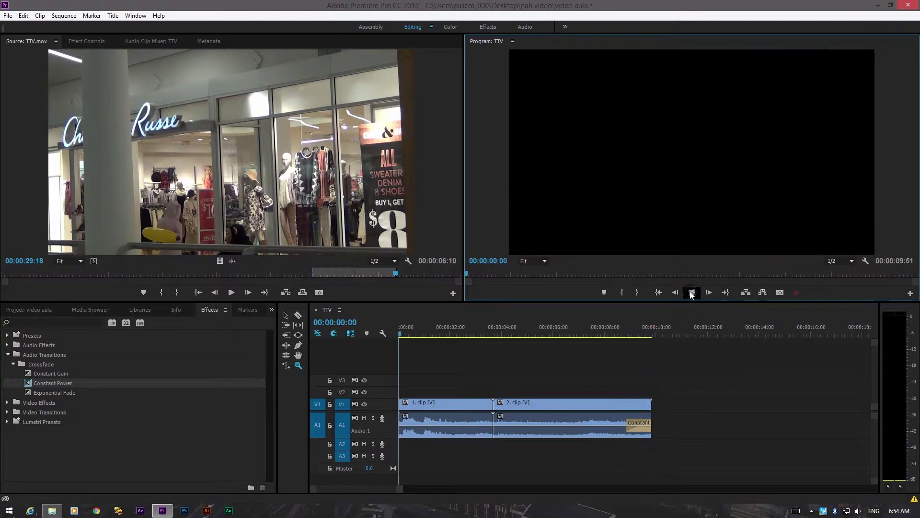
click(646, 335)
mouse_move(647, 335)
mouse_down()
mouse_move(621, 332)
mouse_move(634, 339)
mouse_up()
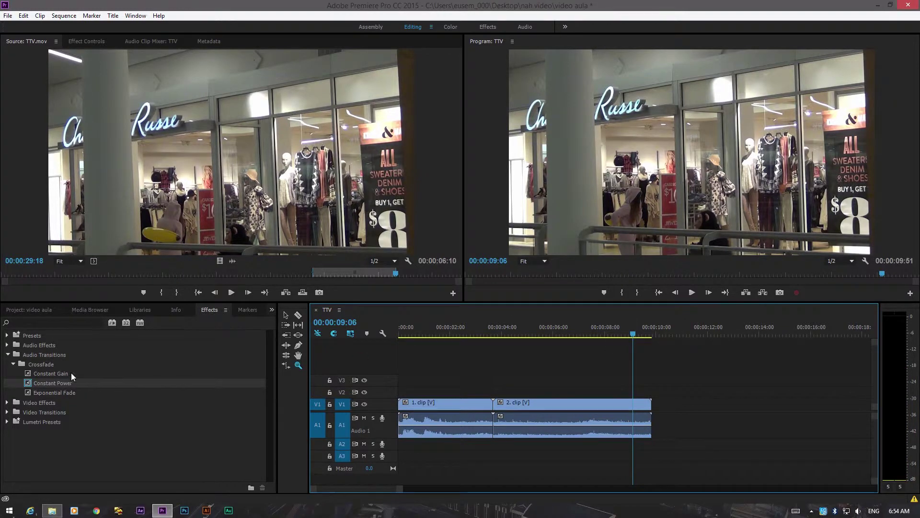
Apply an Exponential Fade to the end of the "2. clip" audio and play the ending back.
drag(38, 392, 648, 416)
click(692, 293)
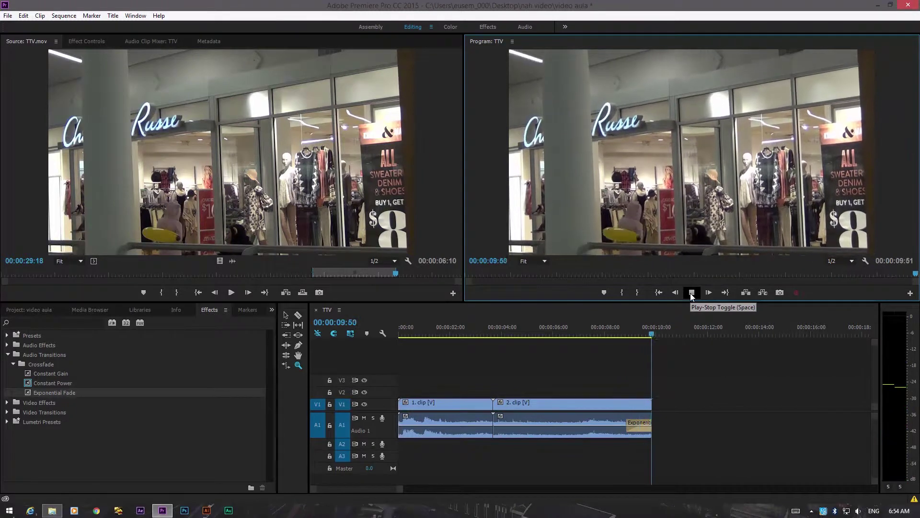
mouse_move(652, 332)
mouse_down()
mouse_move(621, 340)
mouse_move(640, 341)
mouse_up()
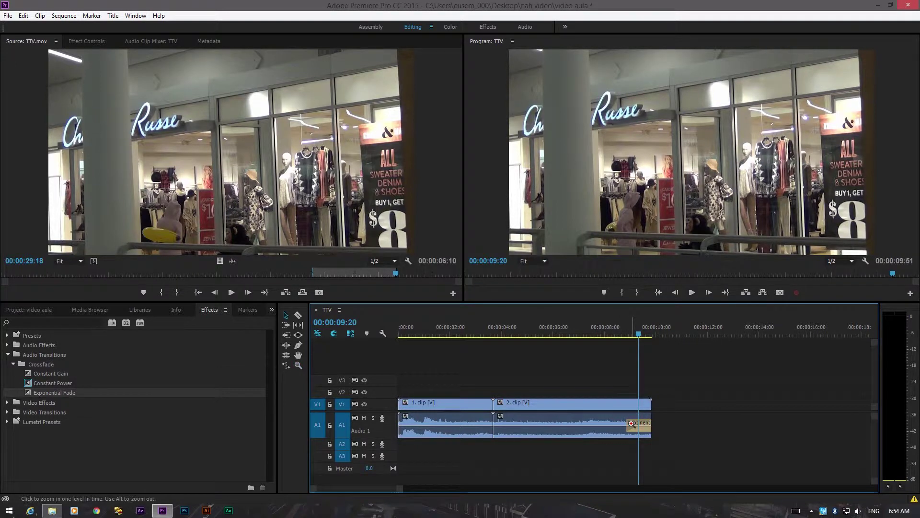
Try extending the Exponential Fade's start back to about 7 seconds, play it, and shorten the fade to about half a second.
key(v)
drag(628, 423, 583, 421)
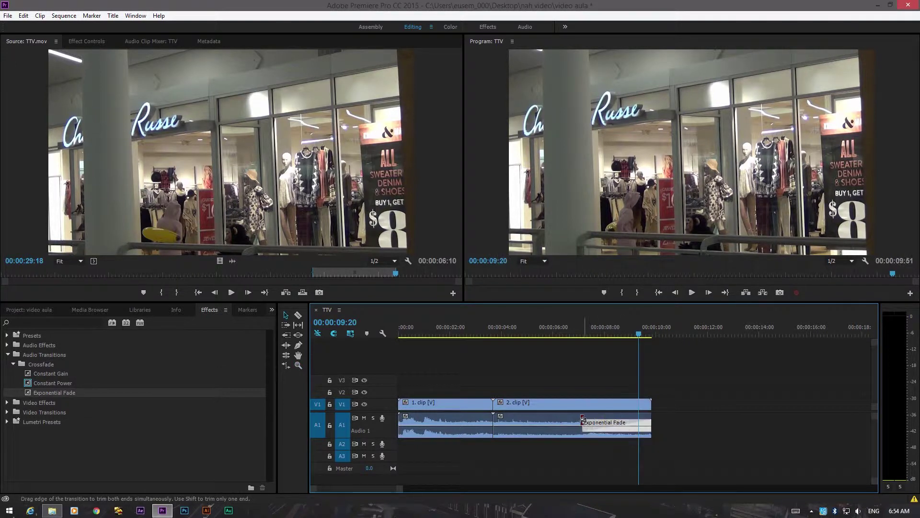
click(576, 335)
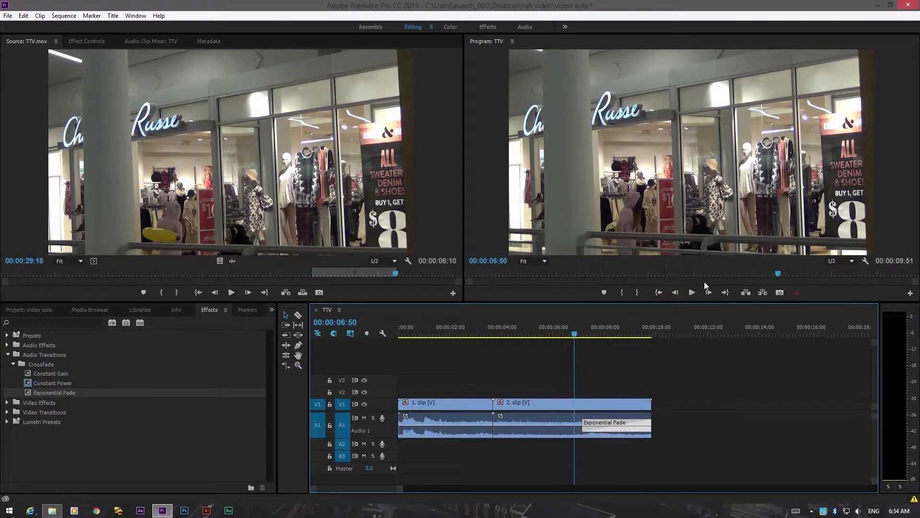
click(691, 292)
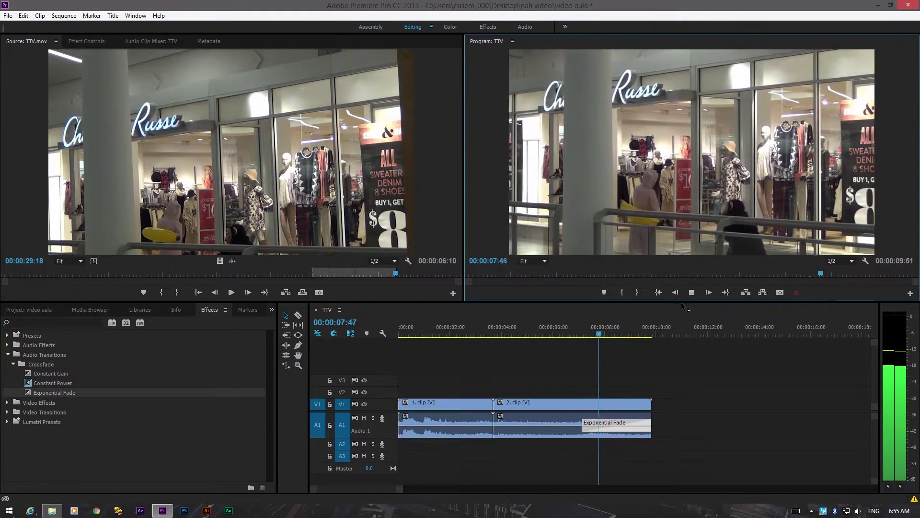
click(691, 292)
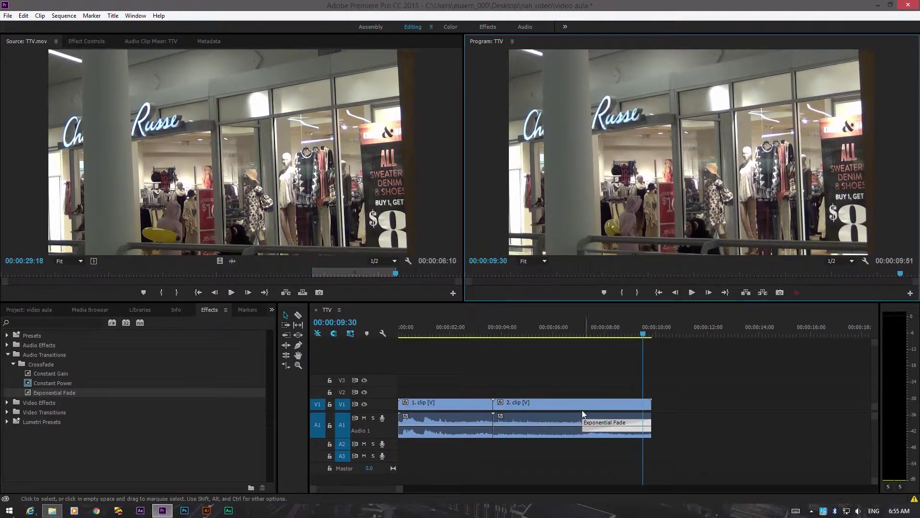
drag(583, 421, 639, 418)
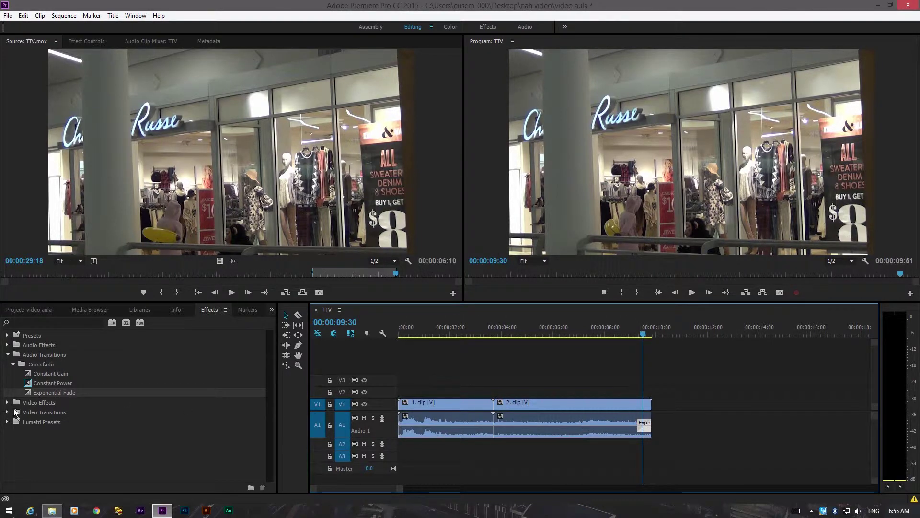
Expand the video effects and look through the effects available in the Color Correction group.
click(7, 402)
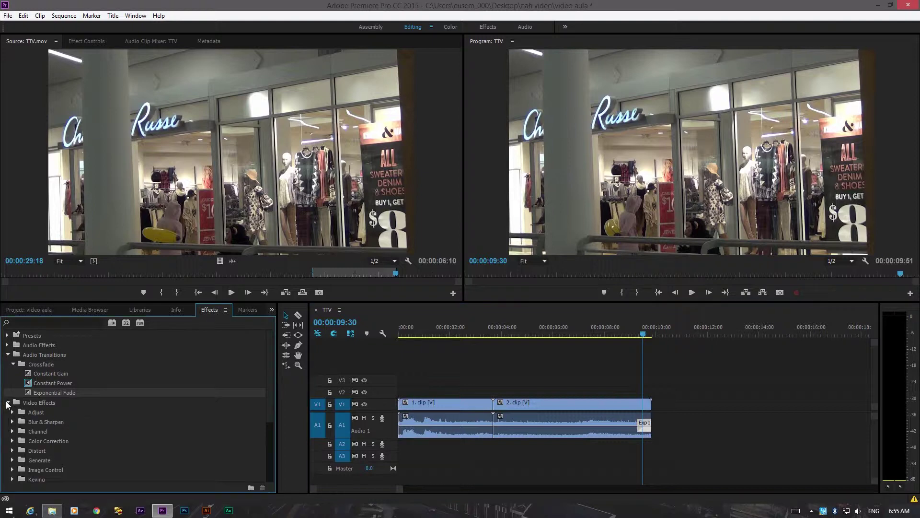
scroll(266, 407, down, 3)
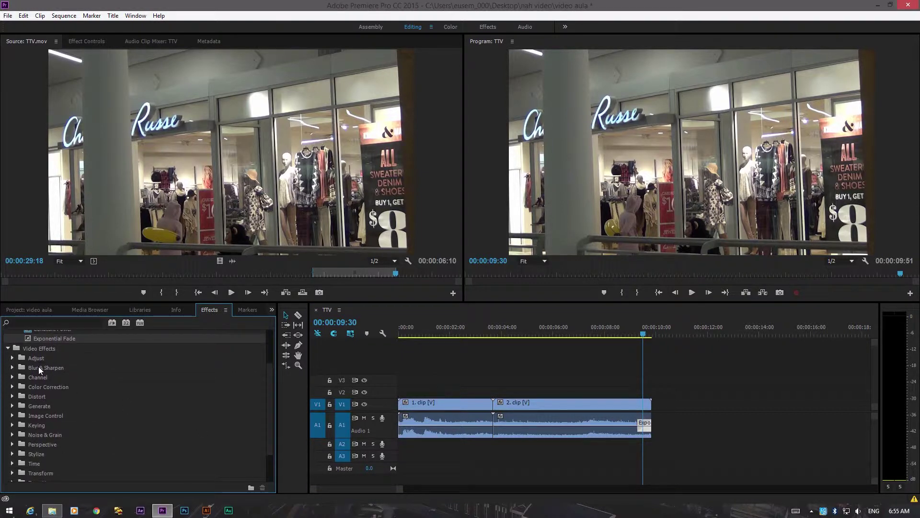
scroll(43, 383, up, 1)
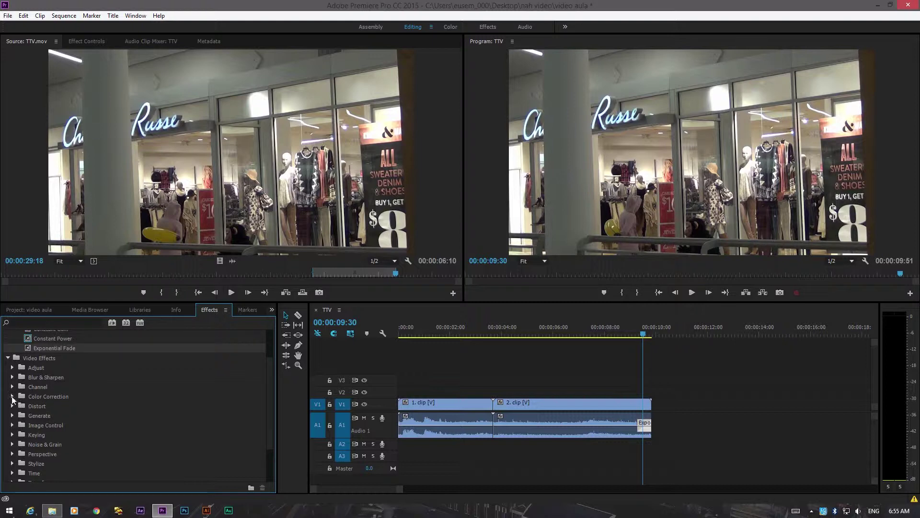
click(12, 396)
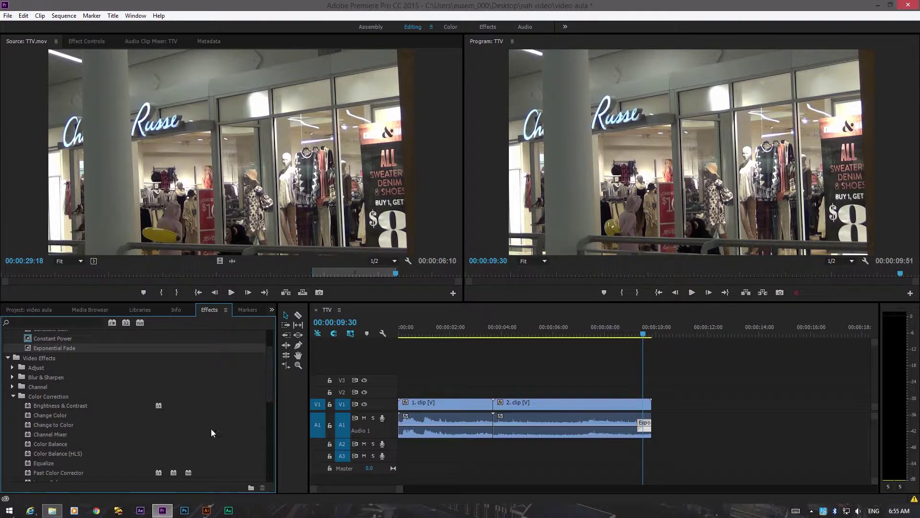
drag(269, 382, 261, 408)
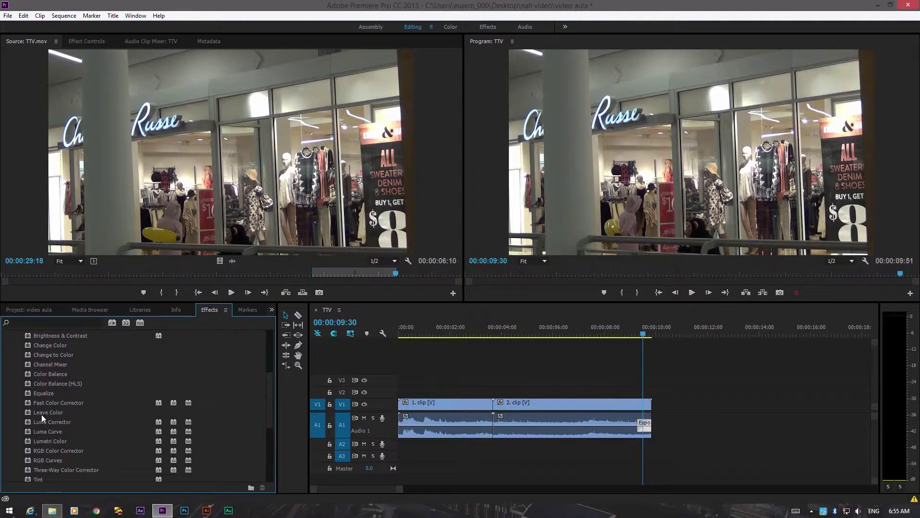
scroll(261, 403, down, 4)
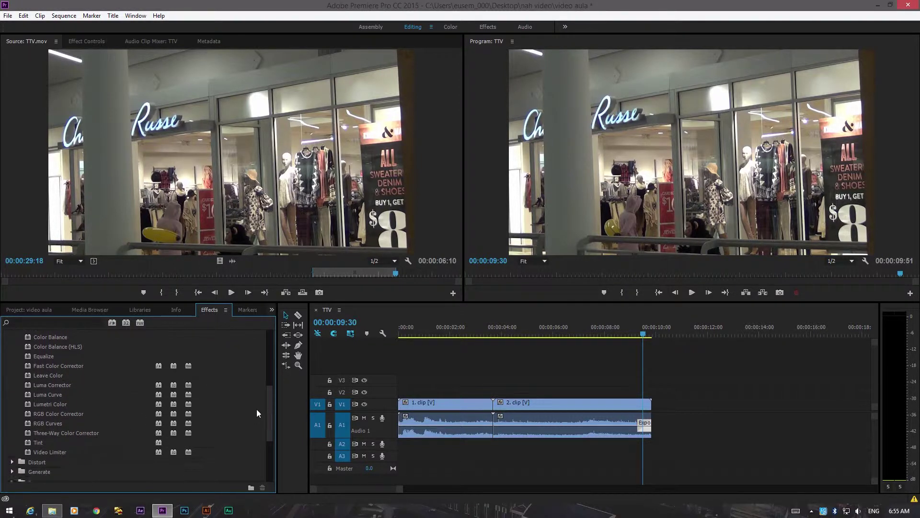
scroll(256, 407, up, 5)
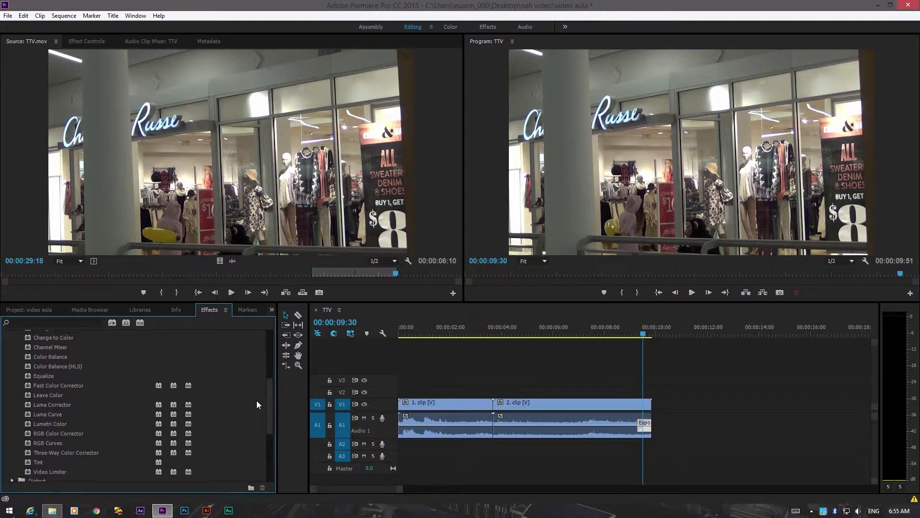
scroll(255, 383, up, 4)
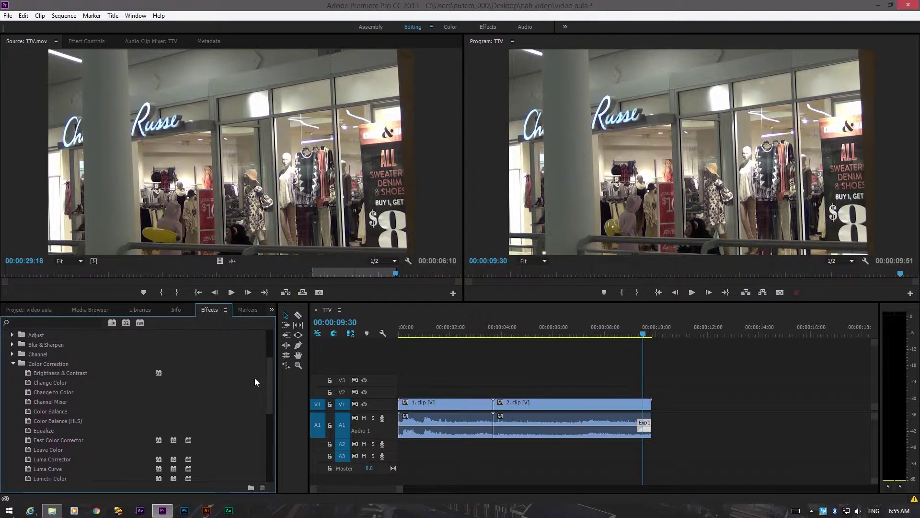
Search the effects for "fast co" and apply the Fast Color Corrector to "2. clip" on the timeline.
click(13, 370)
click(57, 322)
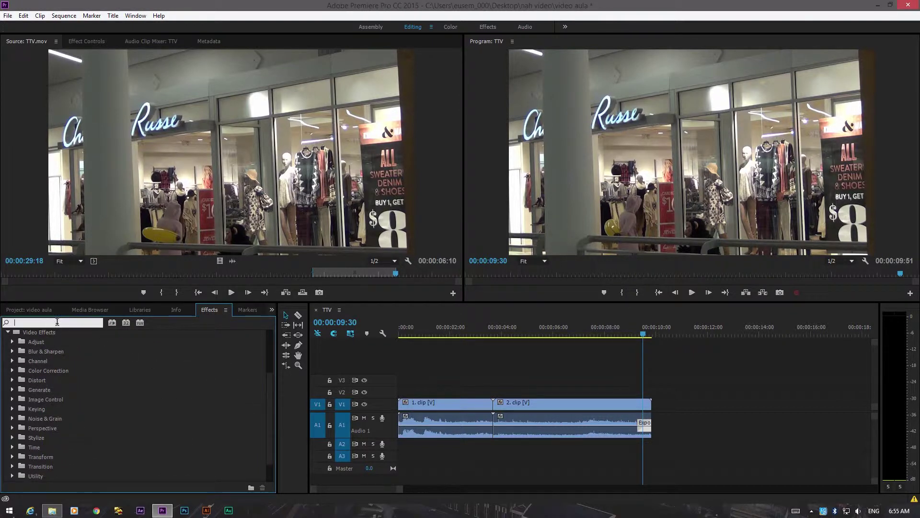
text(fast co)
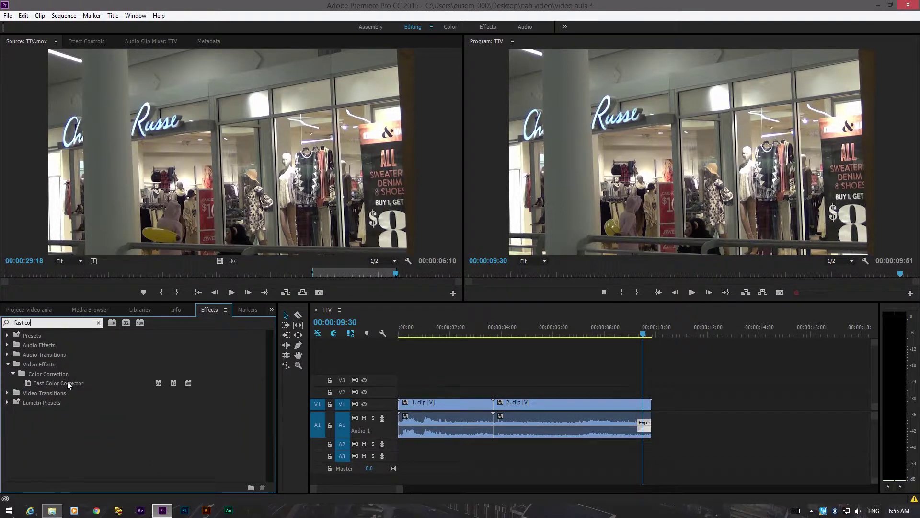
drag(68, 385, 452, 375)
drag(557, 400, 558, 405)
Preview "2. clip" at about 6 seconds and shift its Fast Color Corrector hue balance moderately from the wheel's centre toward purple.
drag(568, 334, 557, 334)
click(77, 41)
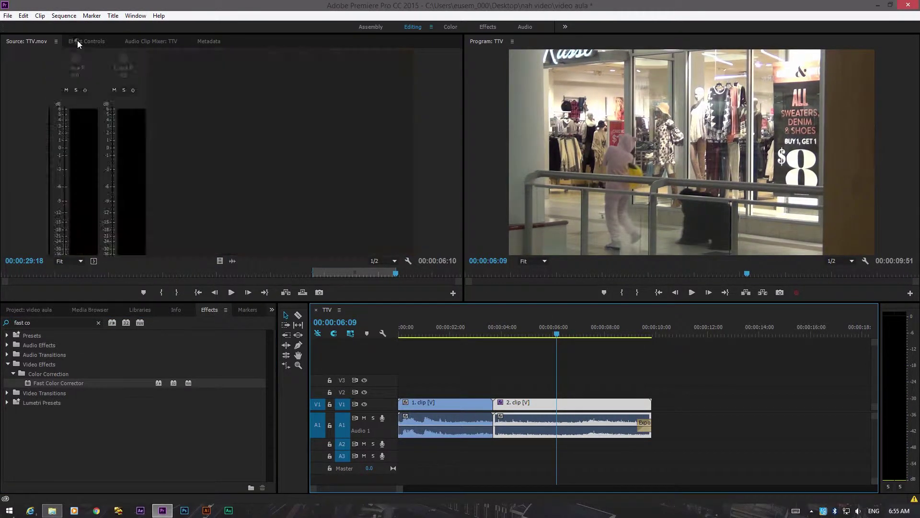
scroll(444, 160, down, 5)
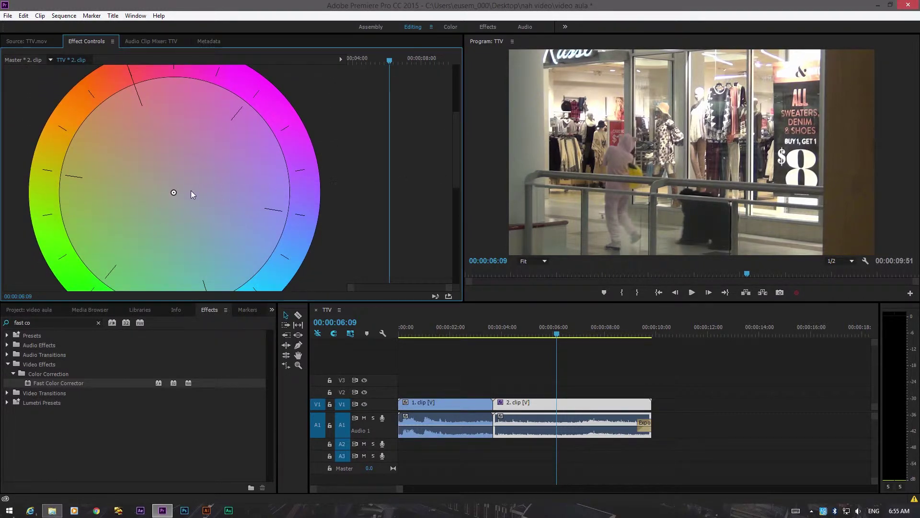
drag(191, 188, 243, 211)
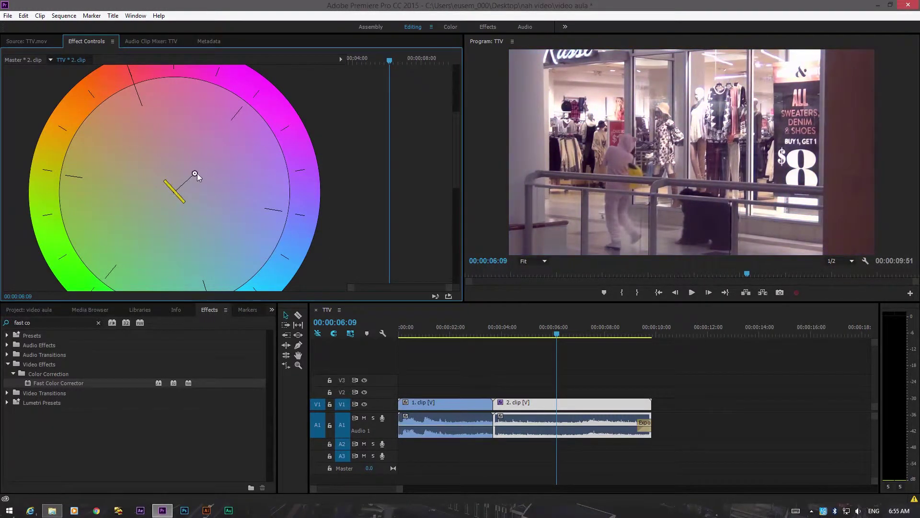
drag(196, 175, 213, 185)
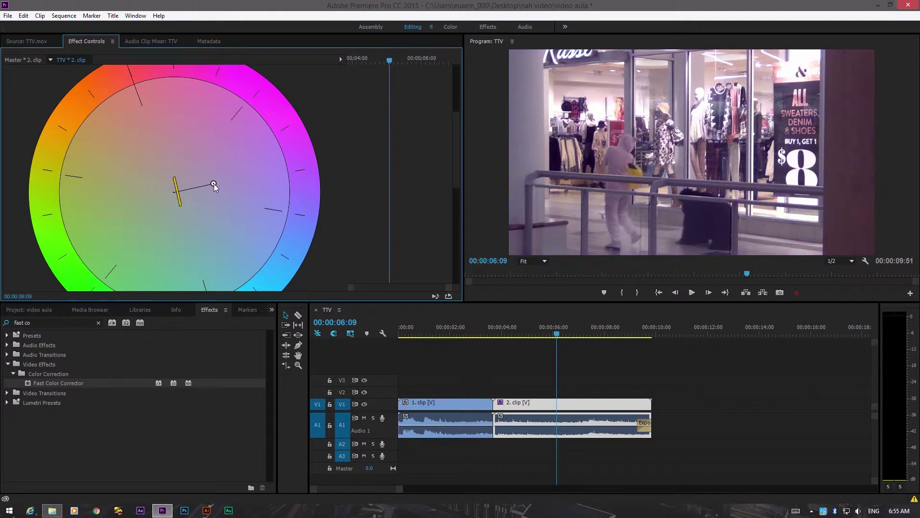
Copy the Fast Color Corrector from "2. clip" onto "1. clip" and preview the sequence at about 3 seconds.
drag(556, 334, 521, 340)
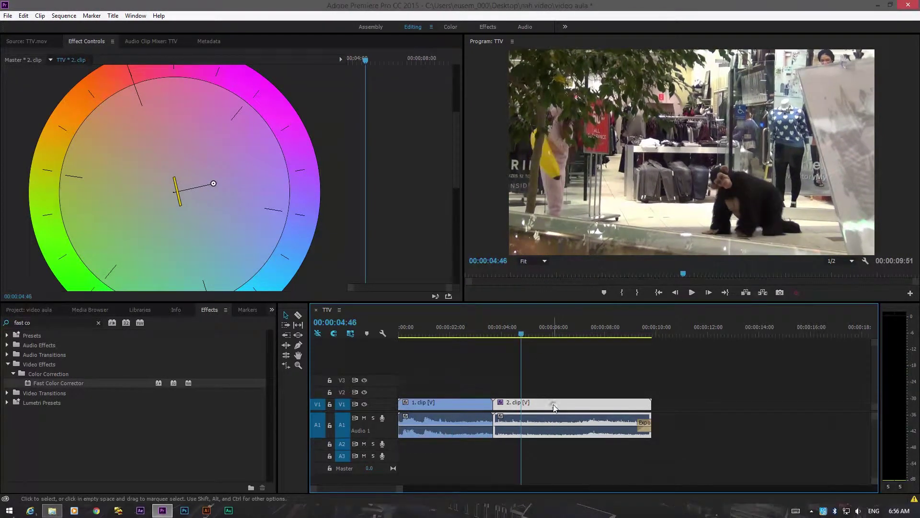
scroll(455, 148, up, 5)
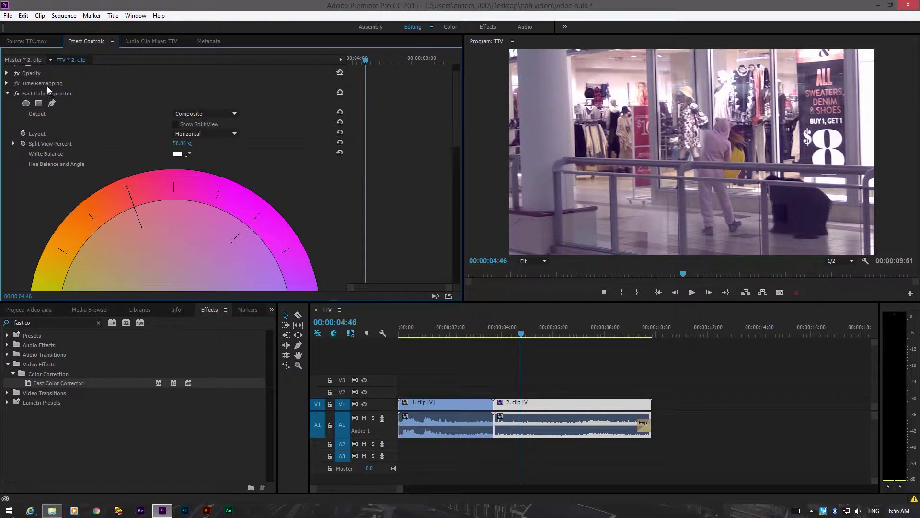
click(66, 94)
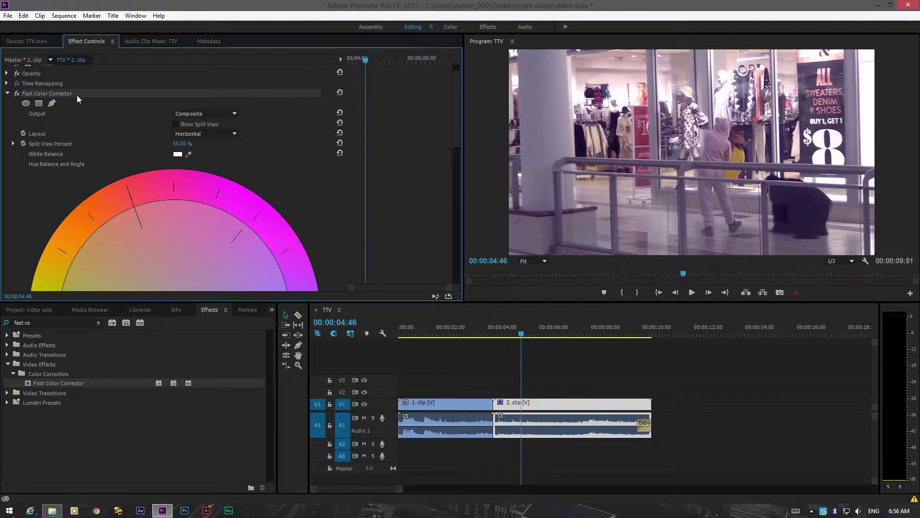
click(442, 416)
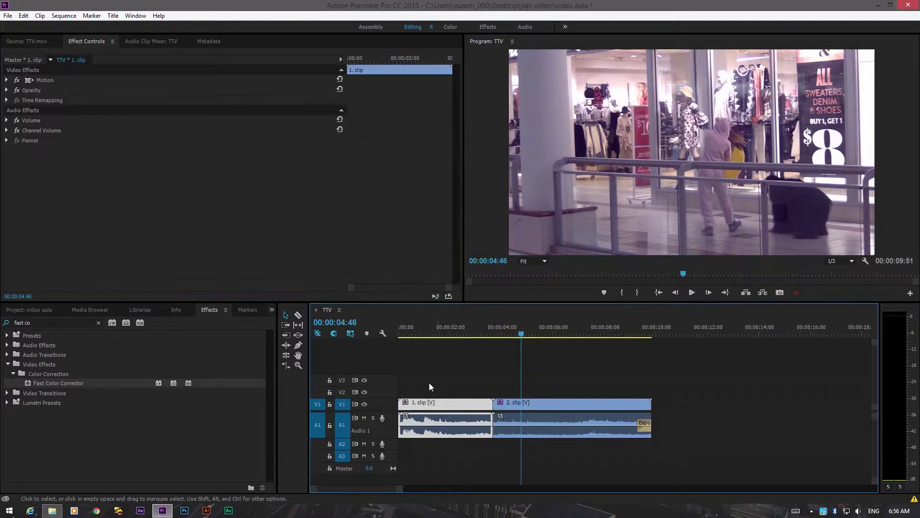
key(ctrl+v)
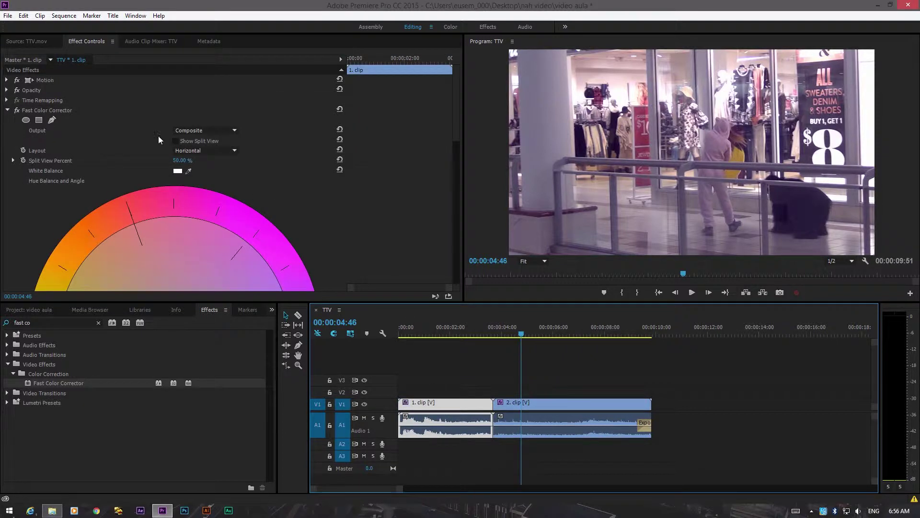
drag(518, 341, 481, 341)
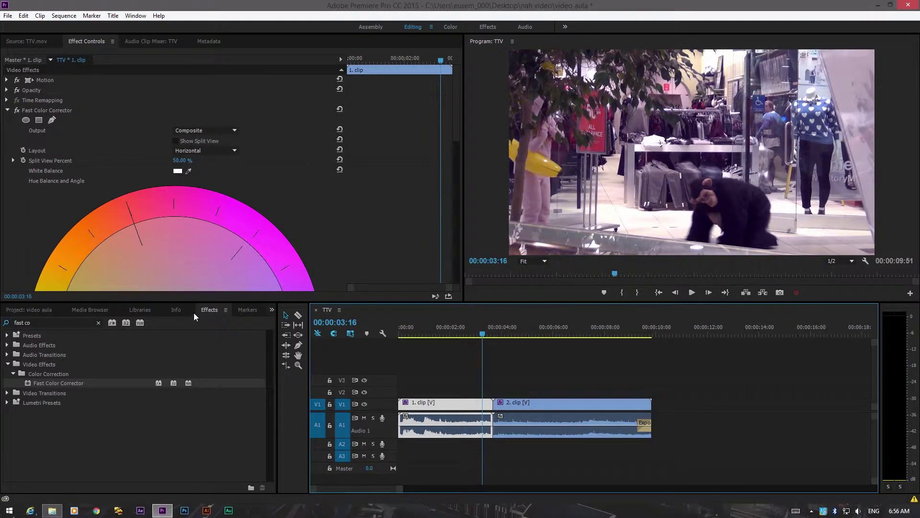
Clear the effects search and apply the Push slide transition at the cut between "1. clip" and "2. clip", accepting repeated frames.
click(8, 365)
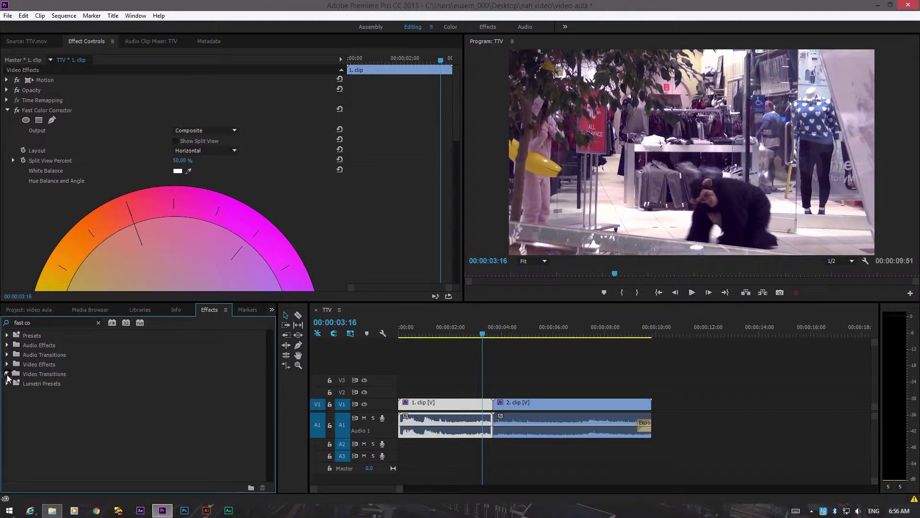
click(48, 321)
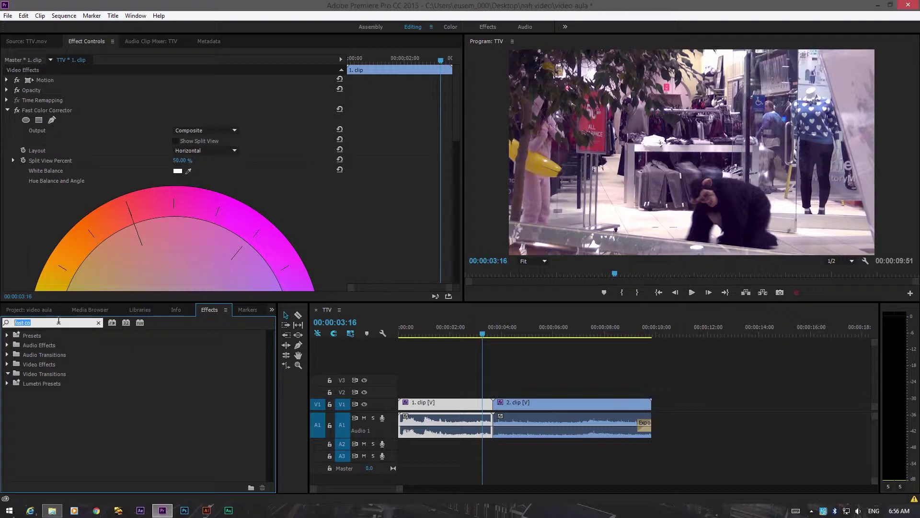
double_click(26, 370)
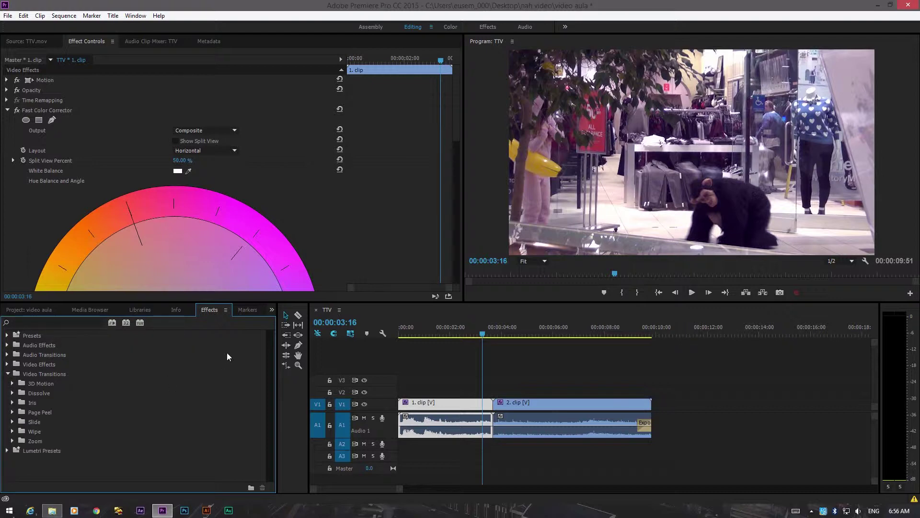
click(12, 421)
click(34, 451)
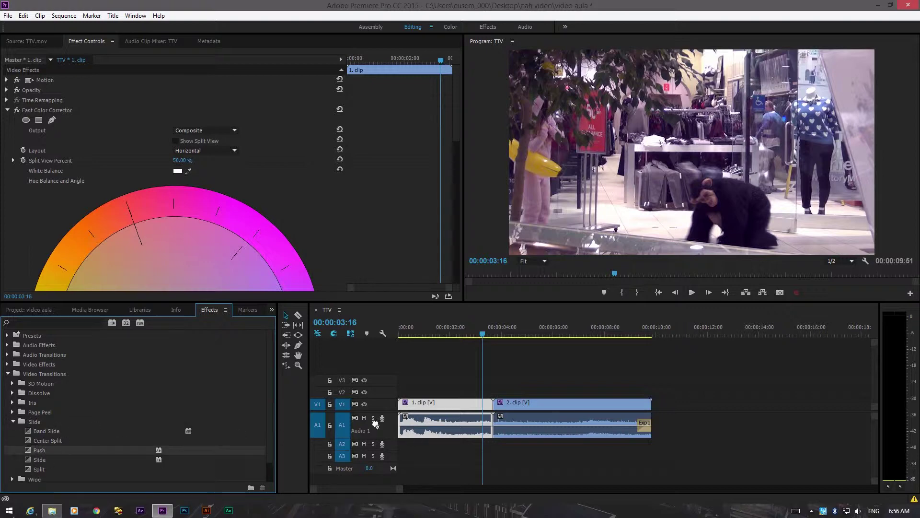
drag(374, 424, 493, 405)
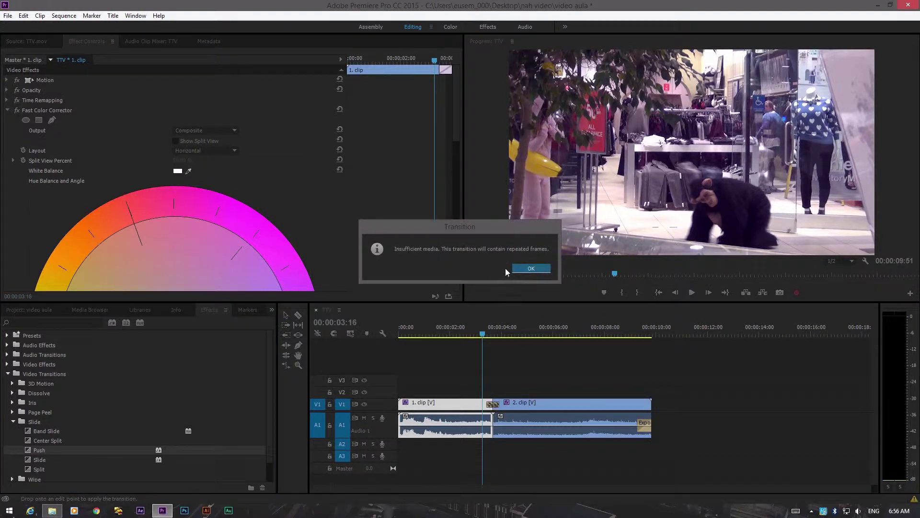
click(529, 272)
click(530, 272)
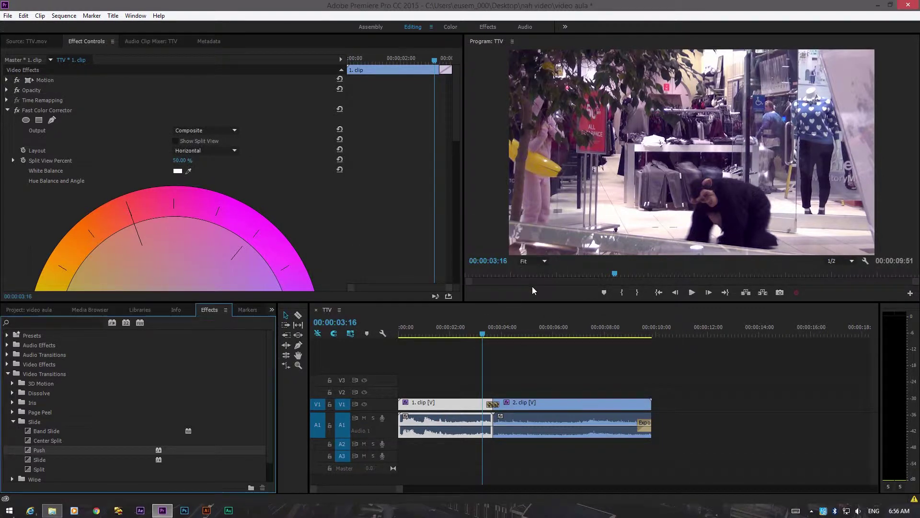
Play back the Push transition between the two clips several times, including from the start of the sequence.
click(692, 292)
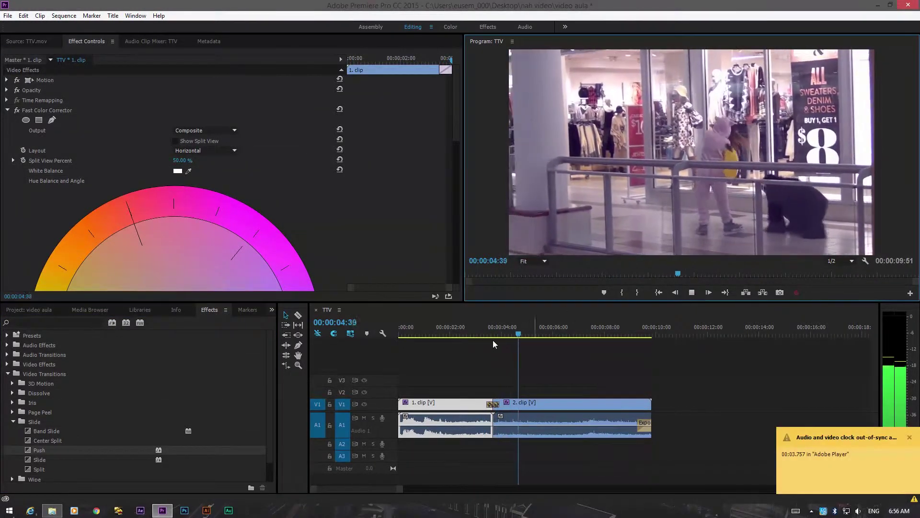
click(471, 334)
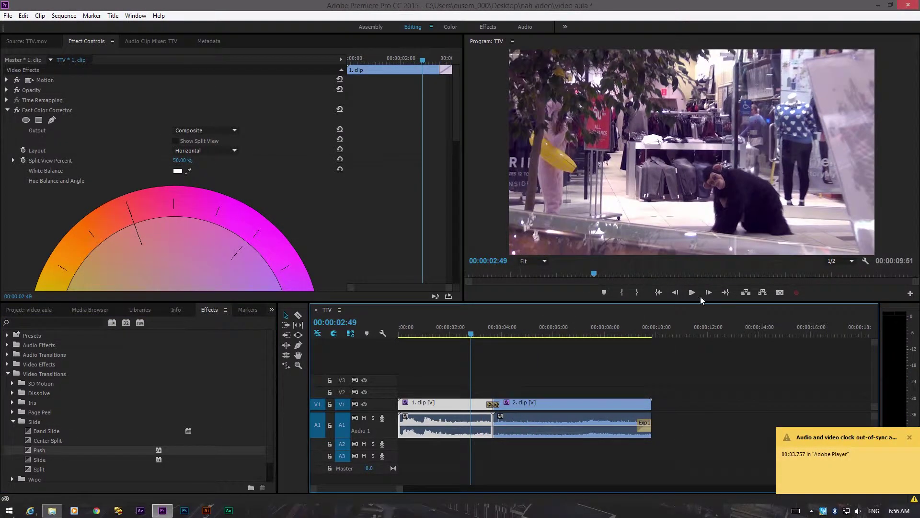
click(692, 293)
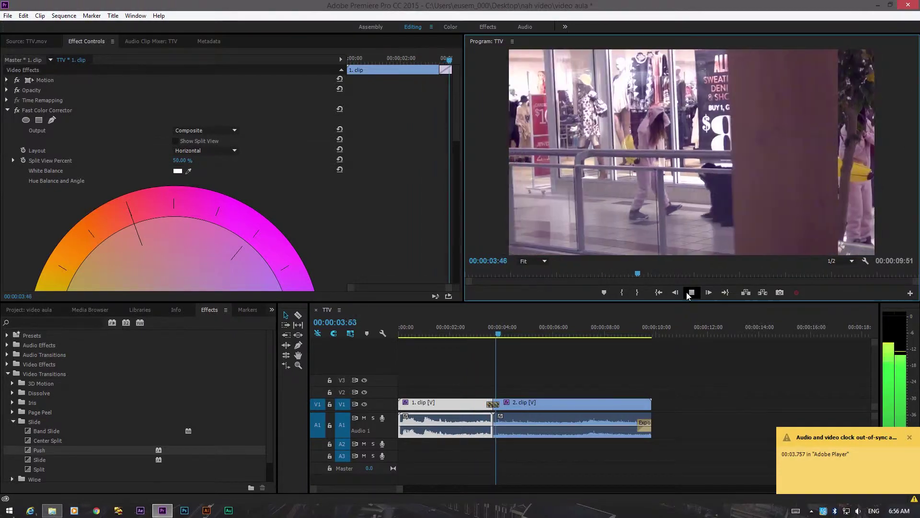
click(513, 335)
drag(491, 336, 370, 344)
click(687, 298)
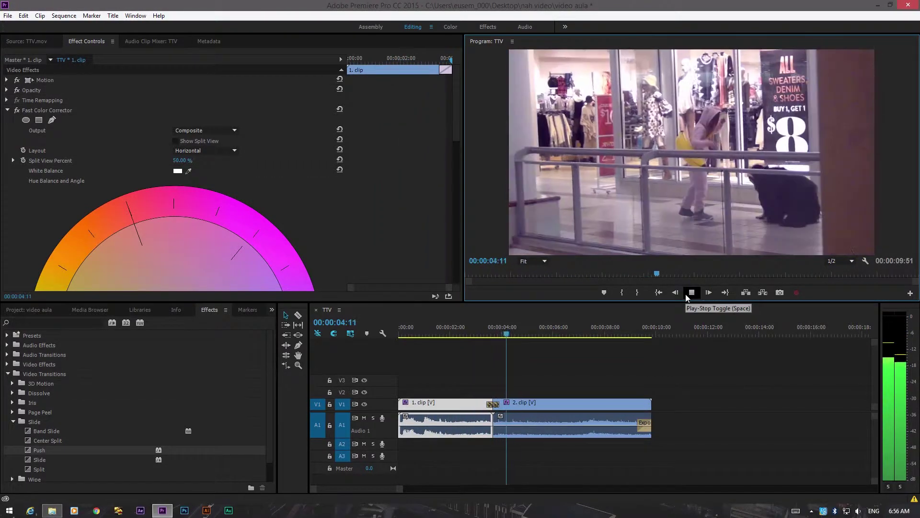
click(688, 298)
click(520, 335)
drag(519, 335, 482, 341)
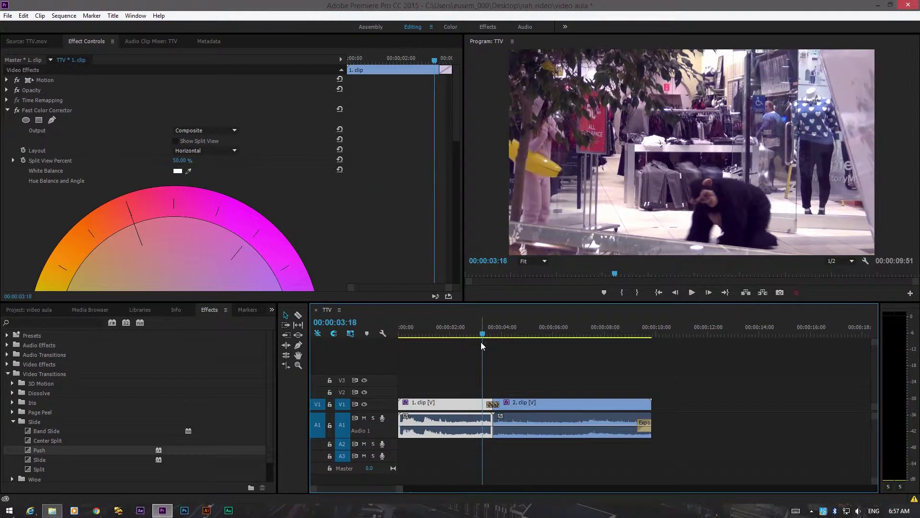
Apply Constant Power crossfades to the start of the "2. clip" audio and the end of the "1. clip" audio.
click(14, 422)
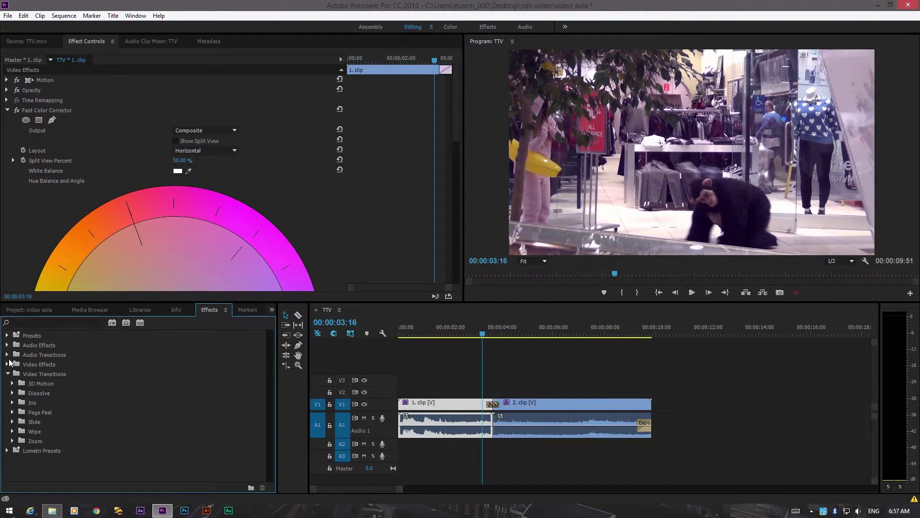
click(8, 355)
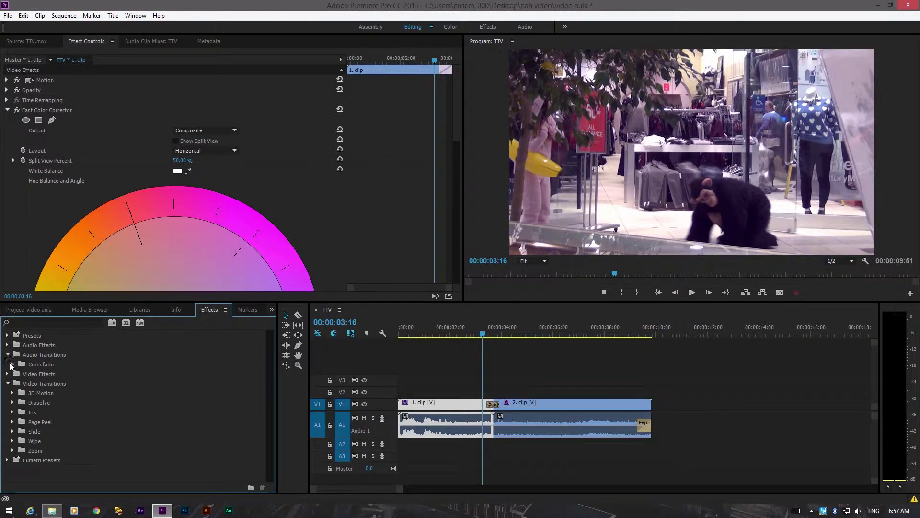
click(12, 365)
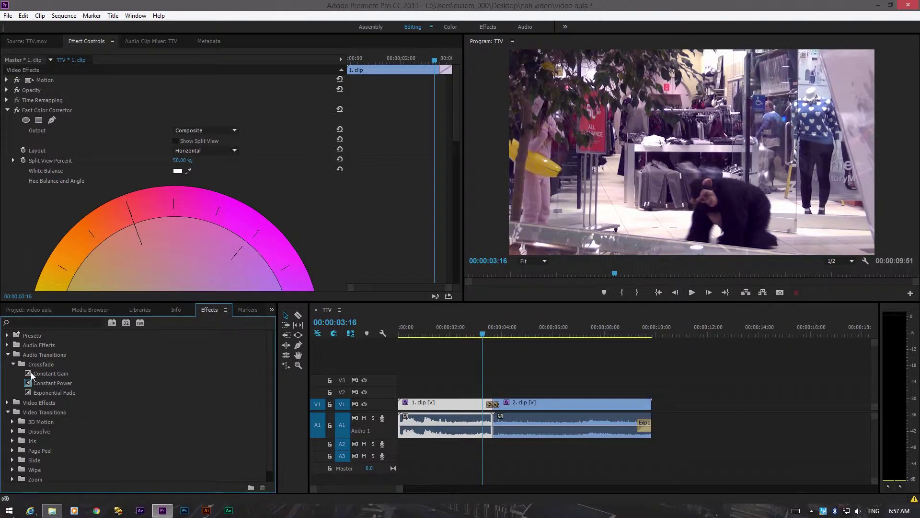
drag(31, 377, 514, 424)
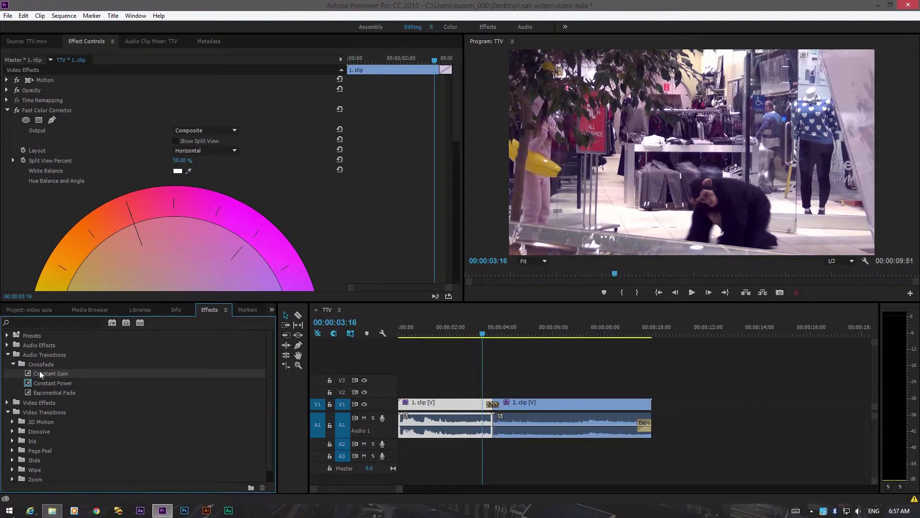
drag(27, 383, 496, 426)
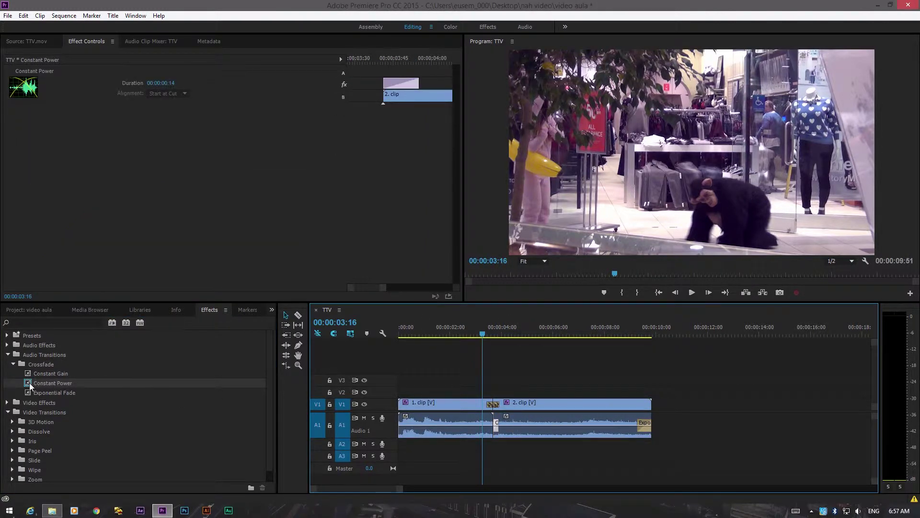
drag(30, 383, 489, 425)
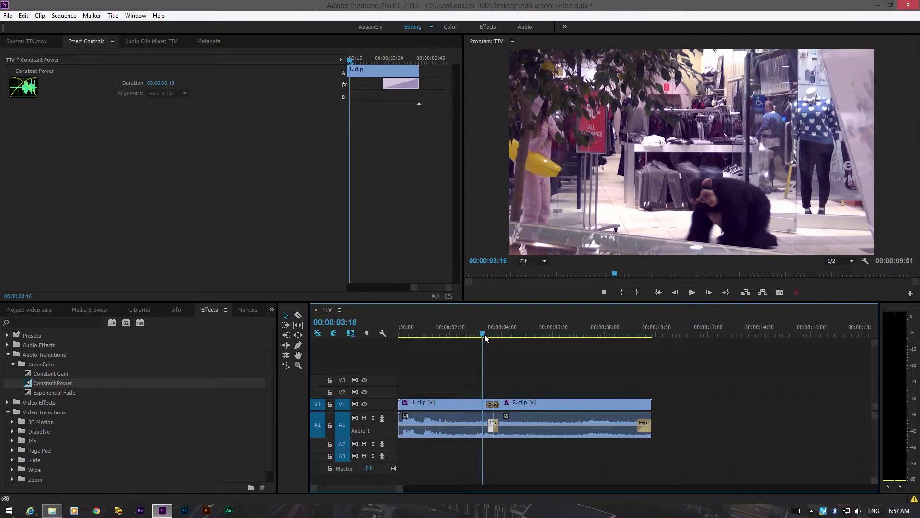
Play the cut between the clips twice to check the audio crossfades, and dismiss the playback warning.
click(692, 292)
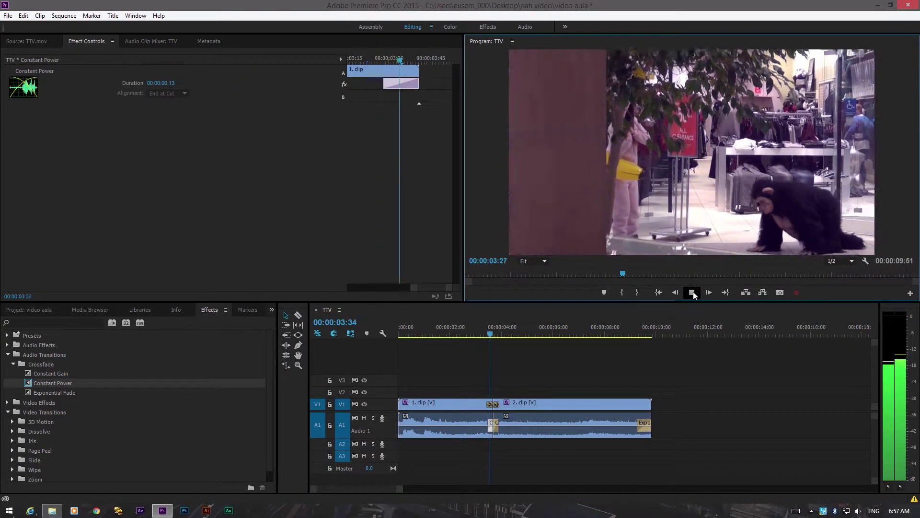
drag(493, 329, 486, 336)
click(691, 292)
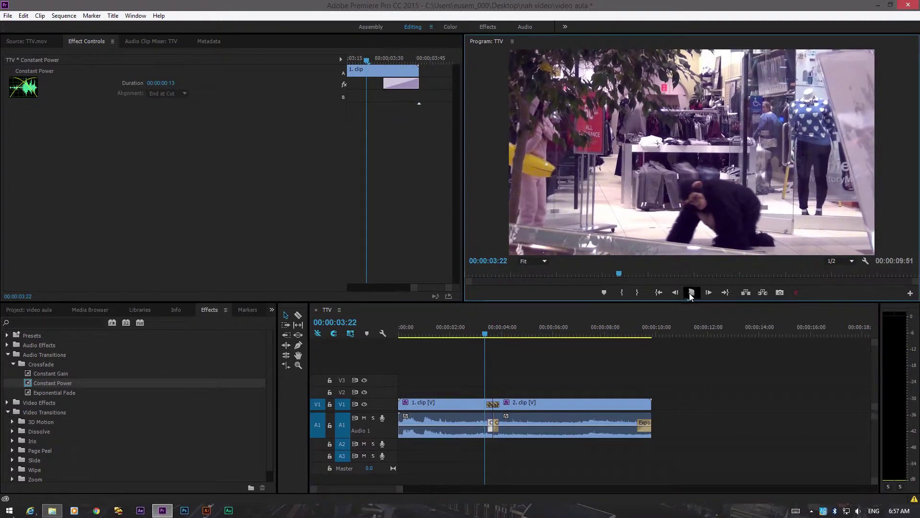
click(448, 383)
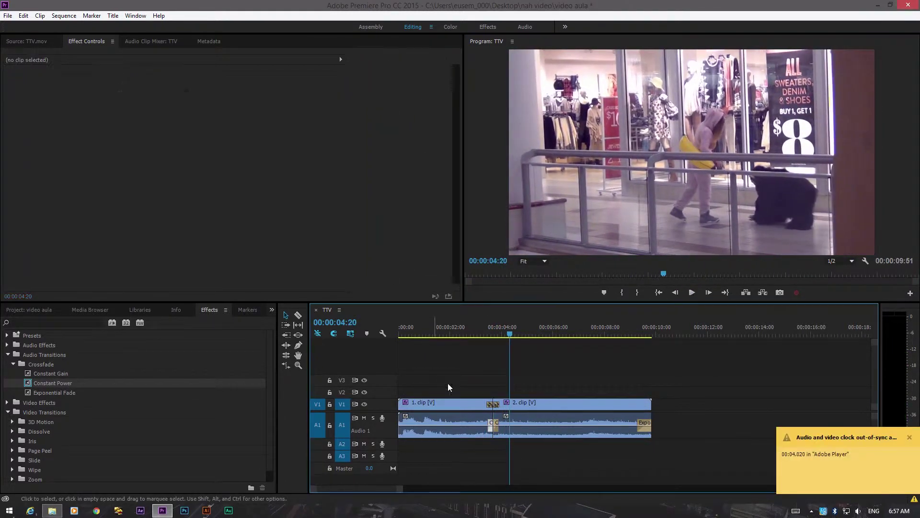
click(910, 439)
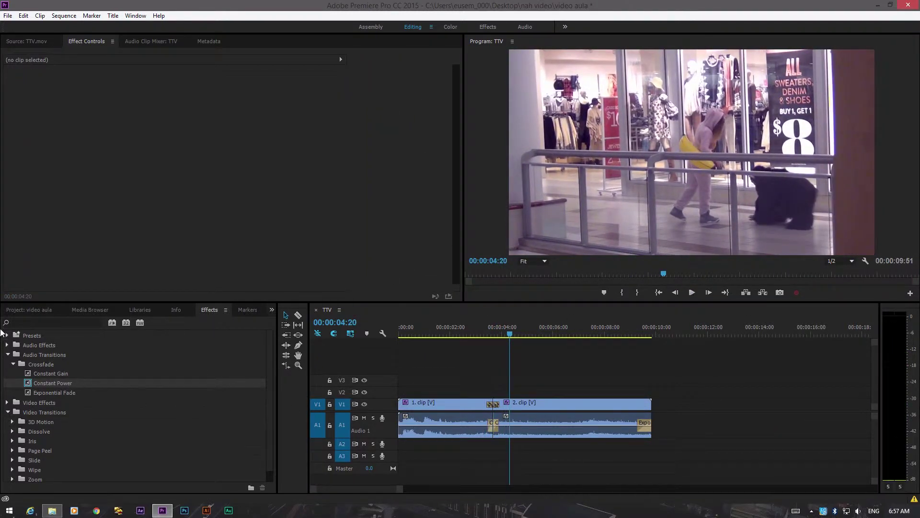
Show the items of the "video aula" project as a list.
click(34, 310)
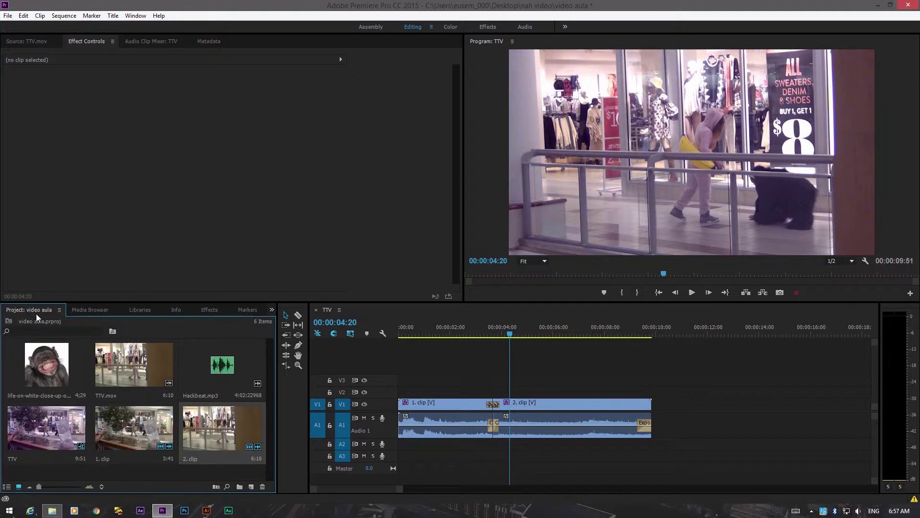
click(7, 486)
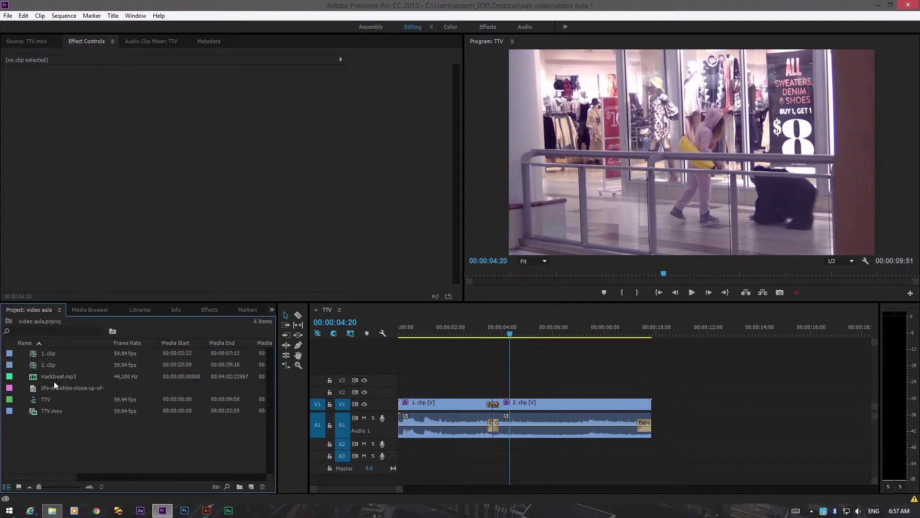
Create a new title named "xumpa" in the project, keeping the project items shown as a list.
click(18, 486)
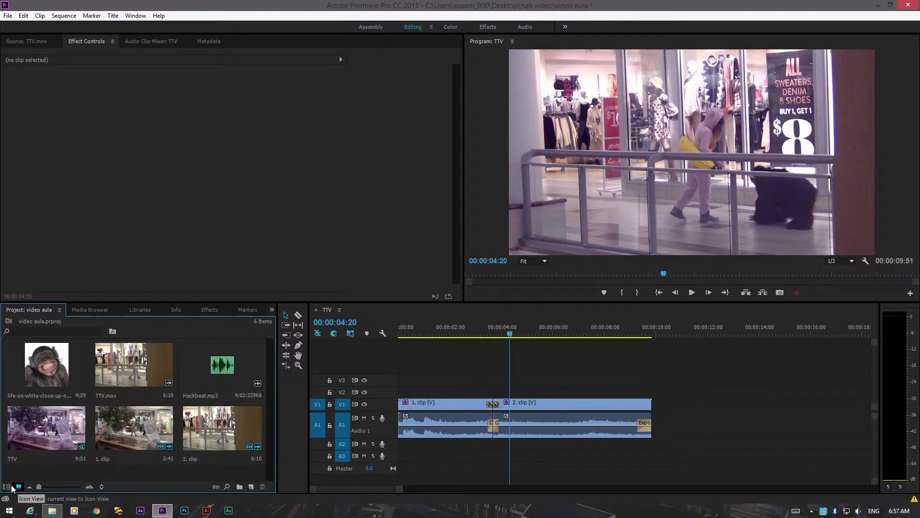
click(7, 486)
right_click(62, 430)
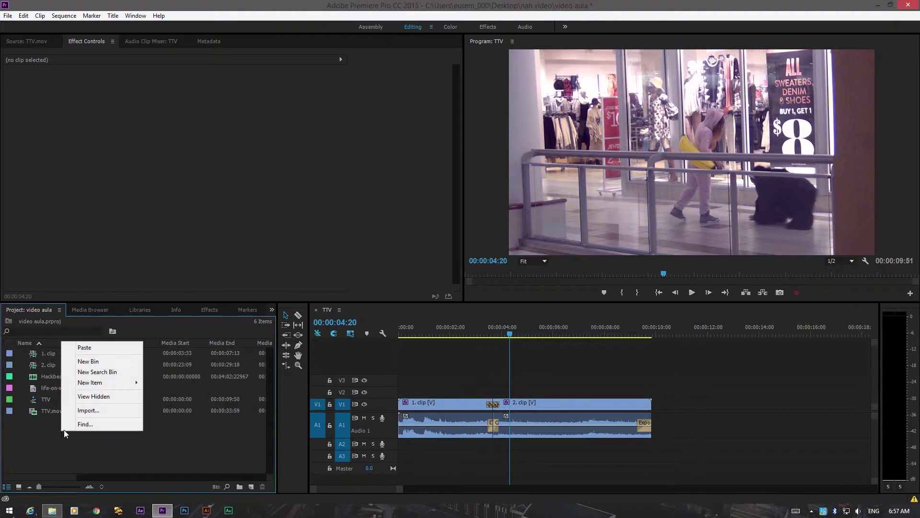
mouse_move(111, 384)
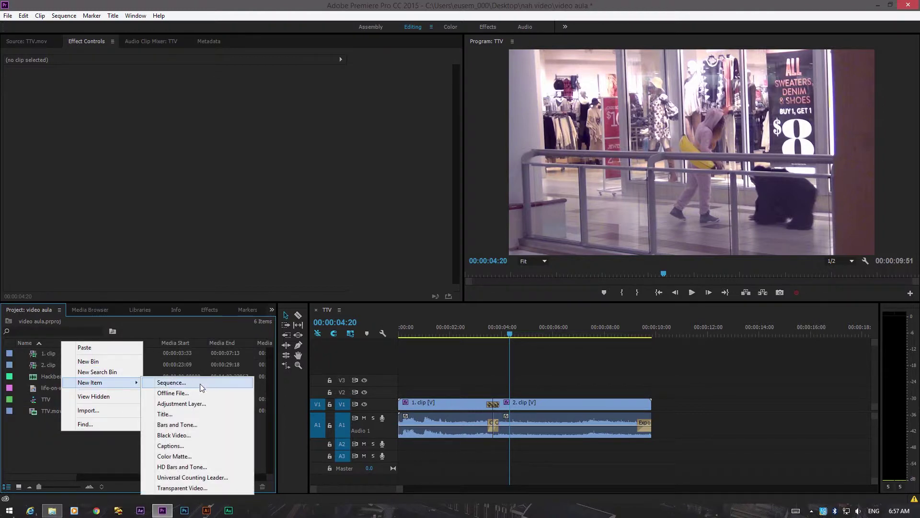
click(164, 415)
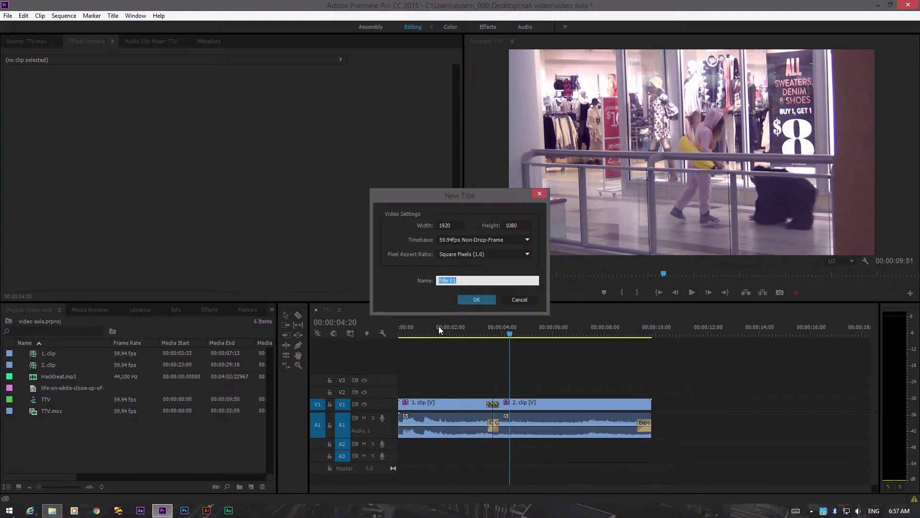
text(xu)
text(xuxa)
click(463, 295)
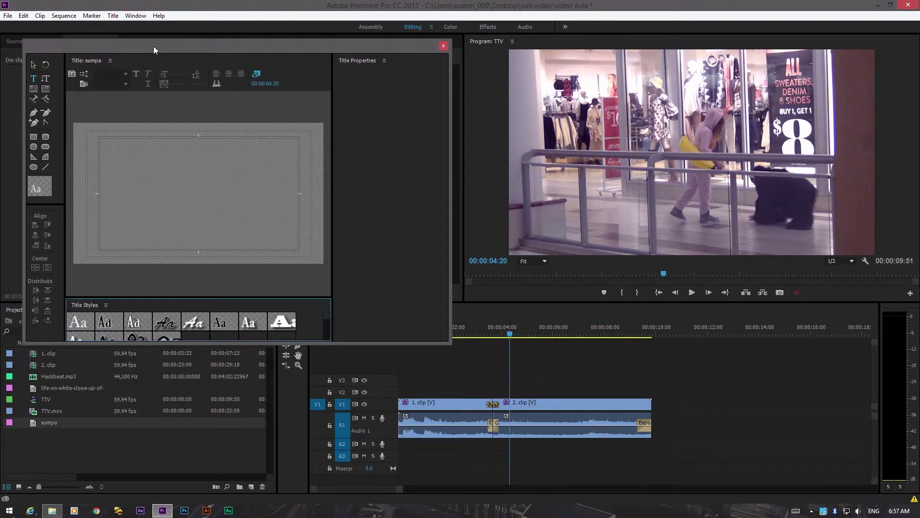
Move the title editor clear of the project items and add the text "xumpa" over the video frame.
drag(154, 46, 376, 73)
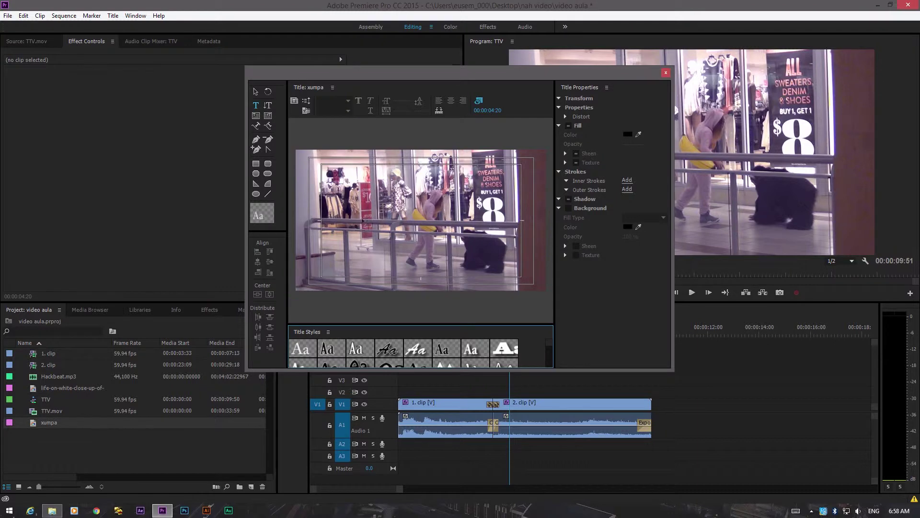
click(368, 222)
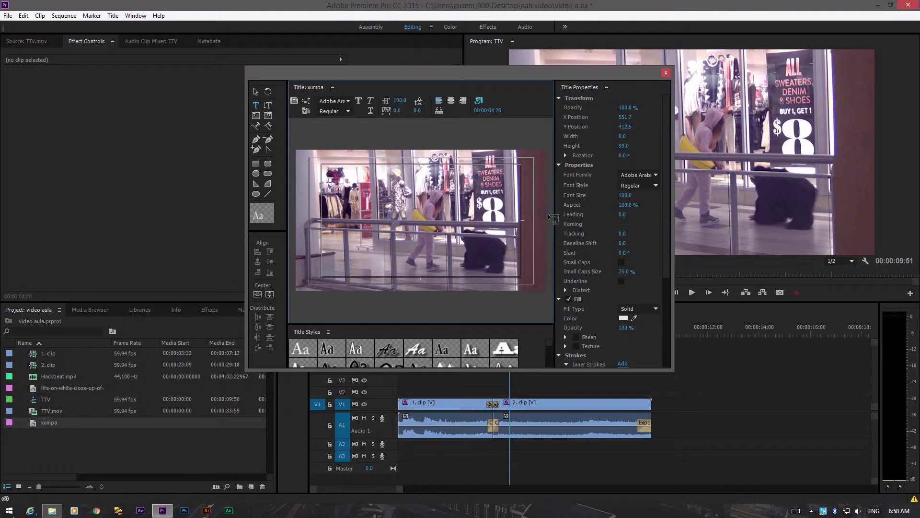
text(xumpa)
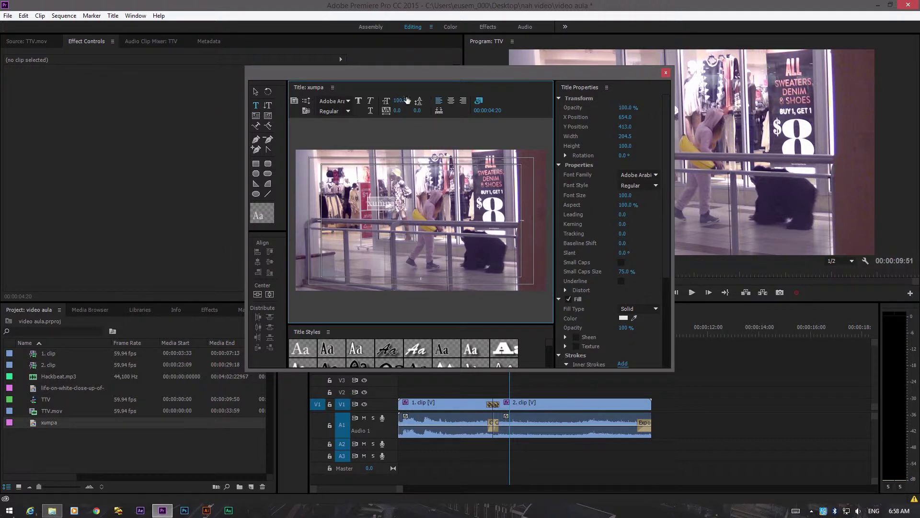
Set the "xumpa" text in the Bebas font at size 251 and center it vertically and horizontally in the frame.
drag(395, 103, 480, 104)
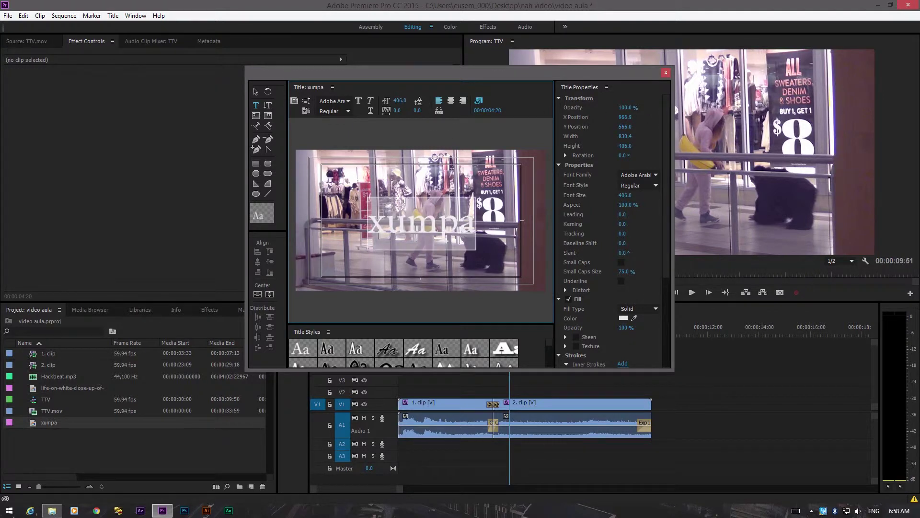
click(346, 103)
text(Bebas)
key(Return)
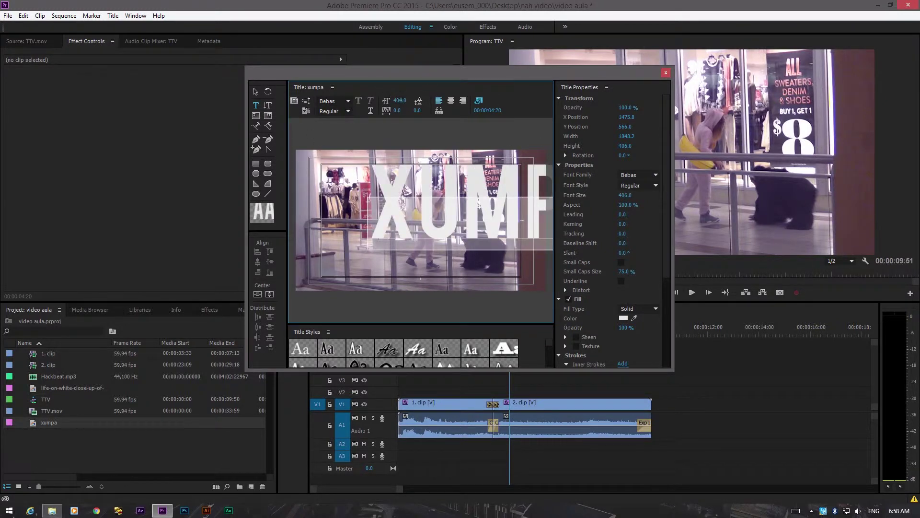
drag(400, 100, 326, 100)
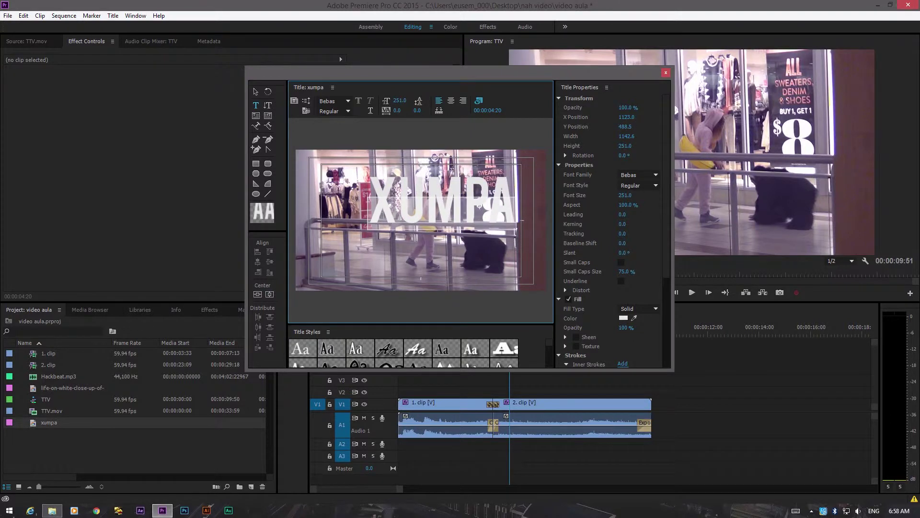
click(257, 294)
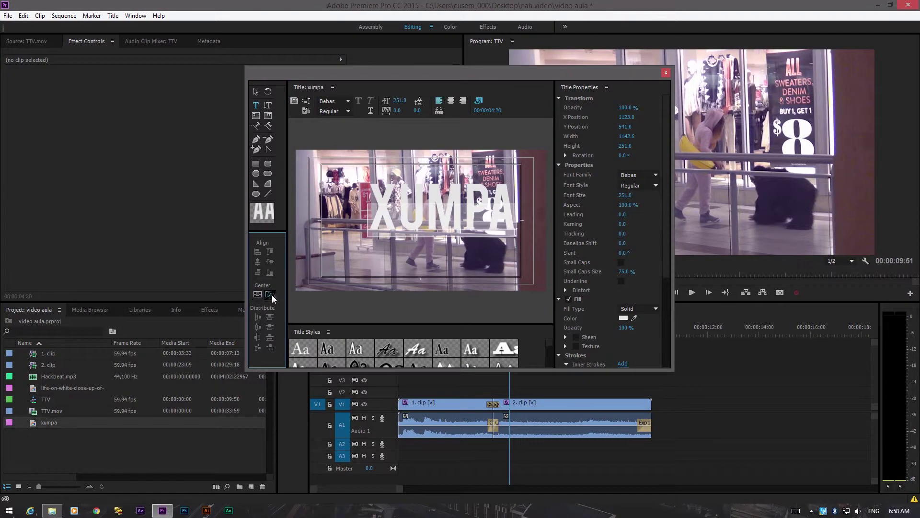
click(271, 294)
Try adding vertical text beside the "xumpa" text and delete its characters.
click(256, 106)
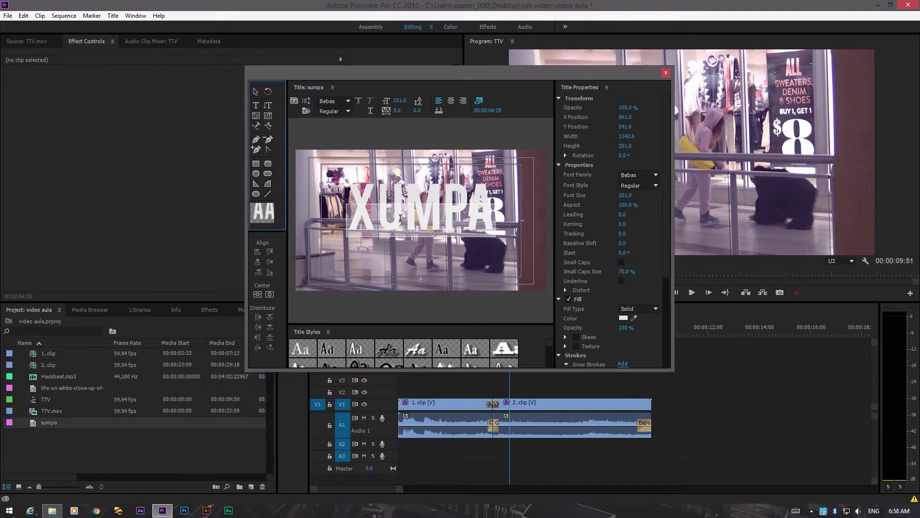
click(268, 105)
click(365, 157)
text(SHAD)
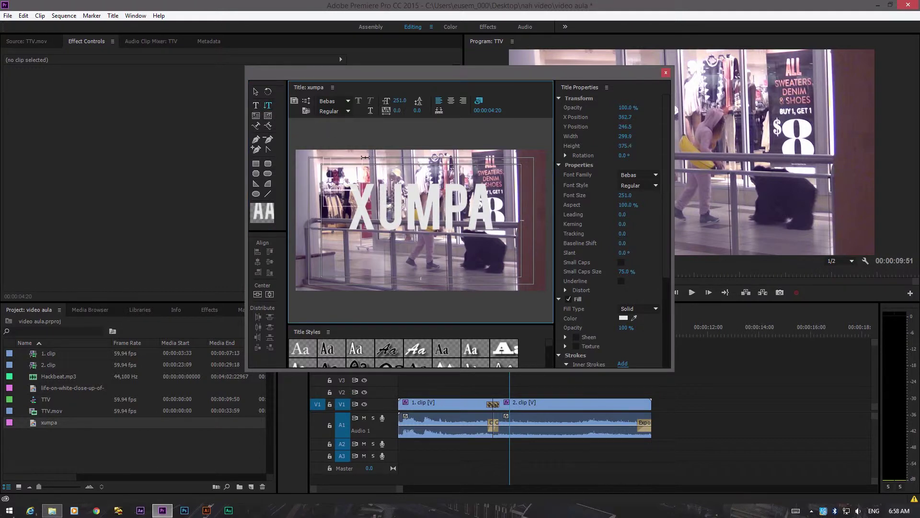
key(BackSpace)
key(BackSpace)
key(BackSpace)
key(BackSpace)
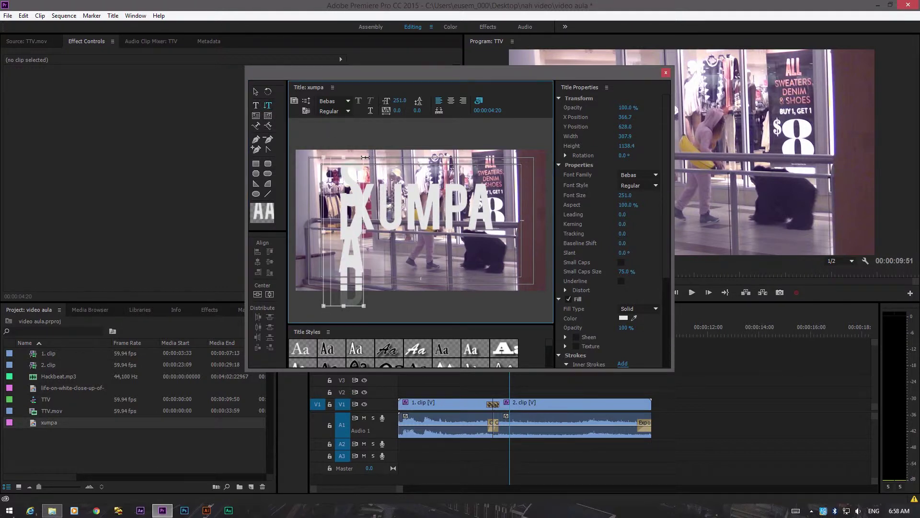
Change the fill color of the "xumpa" text to dark red (A53232).
click(401, 215)
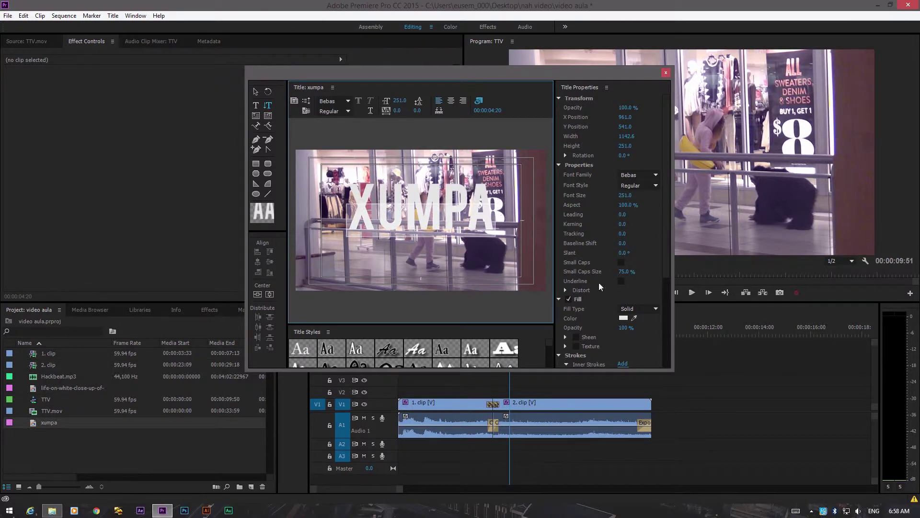
click(624, 318)
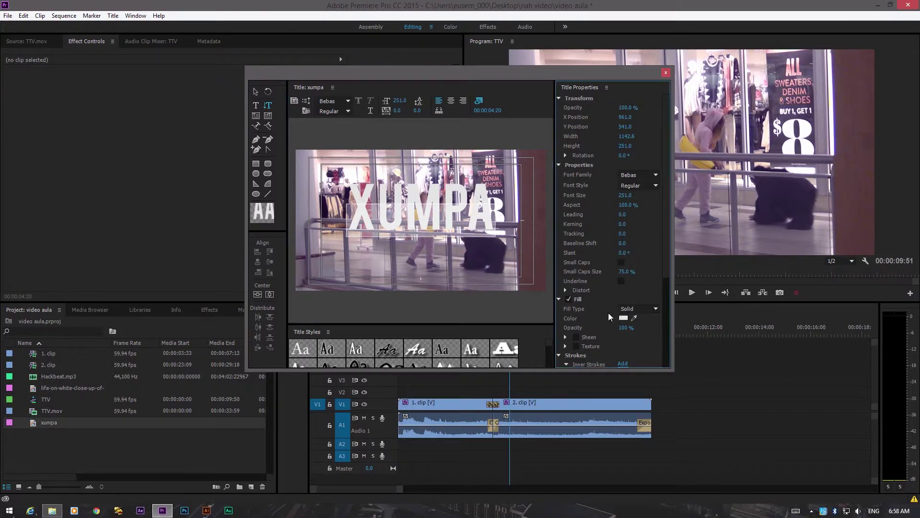
click(623, 317)
click(438, 289)
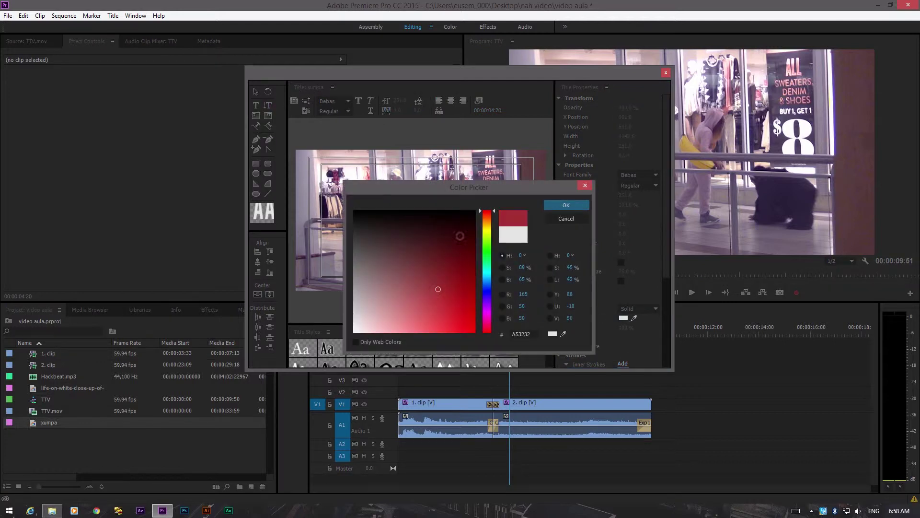
click(557, 206)
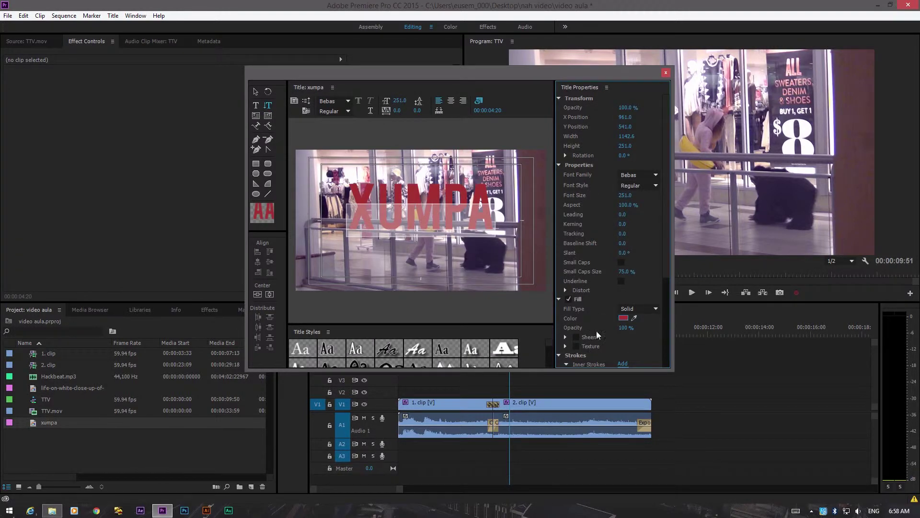
Add an inner stroke to the "xumpa" text and make its color white.
scroll(668, 262, down, 5)
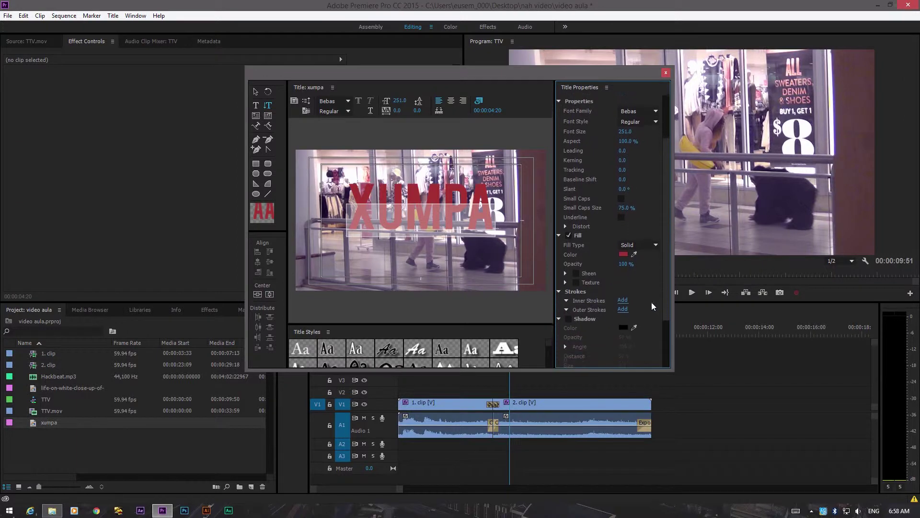
scroll(651, 302, down, 3)
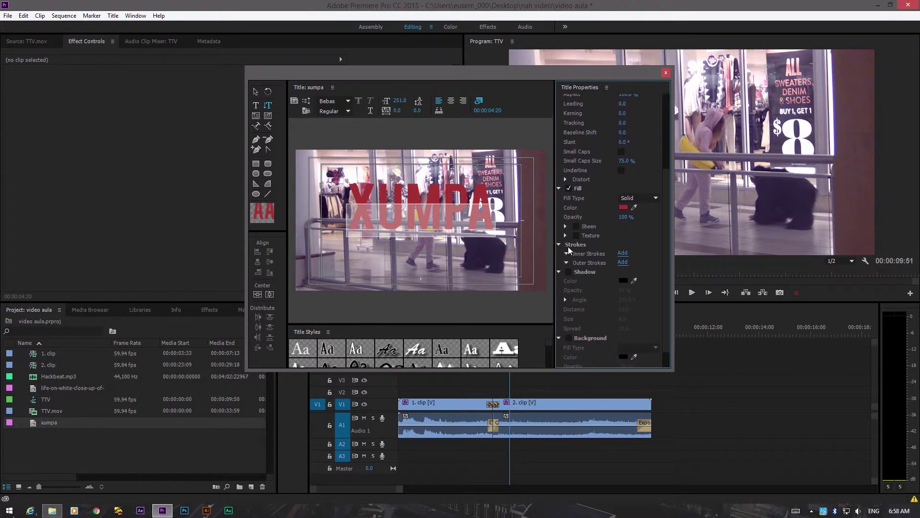
click(623, 253)
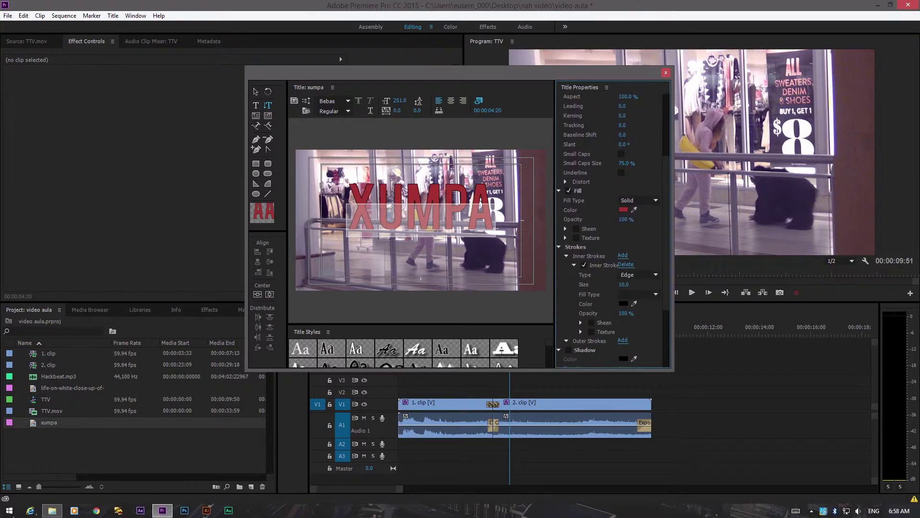
click(623, 304)
click(431, 232)
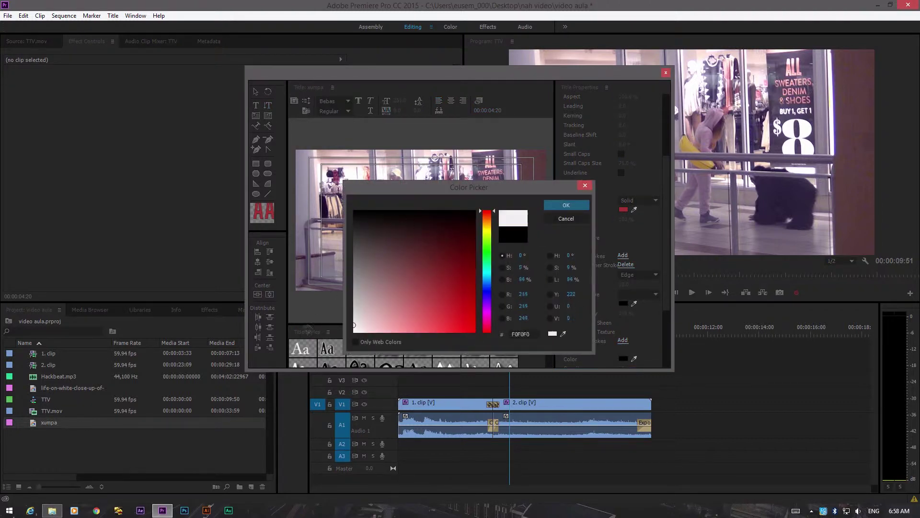
click(566, 205)
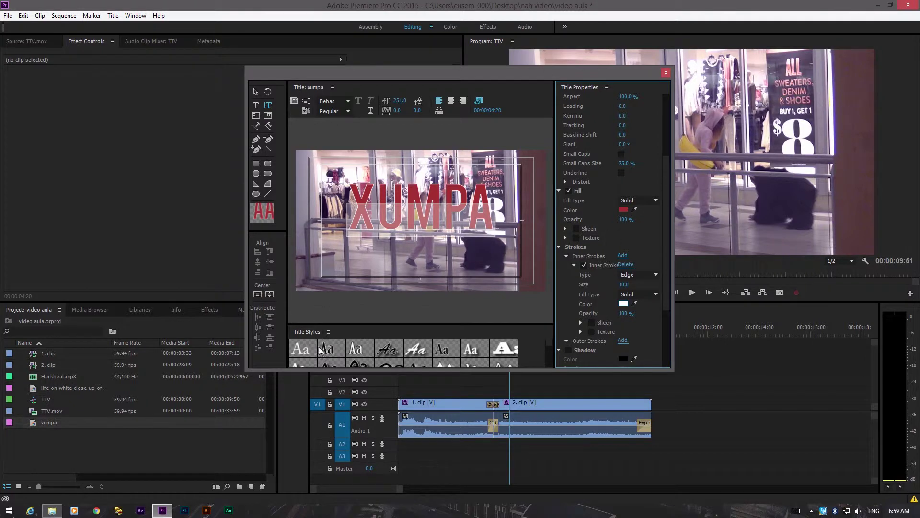
Enlarge the title editor and its styles area, and browse the available title styles.
drag(550, 341, 493, 445)
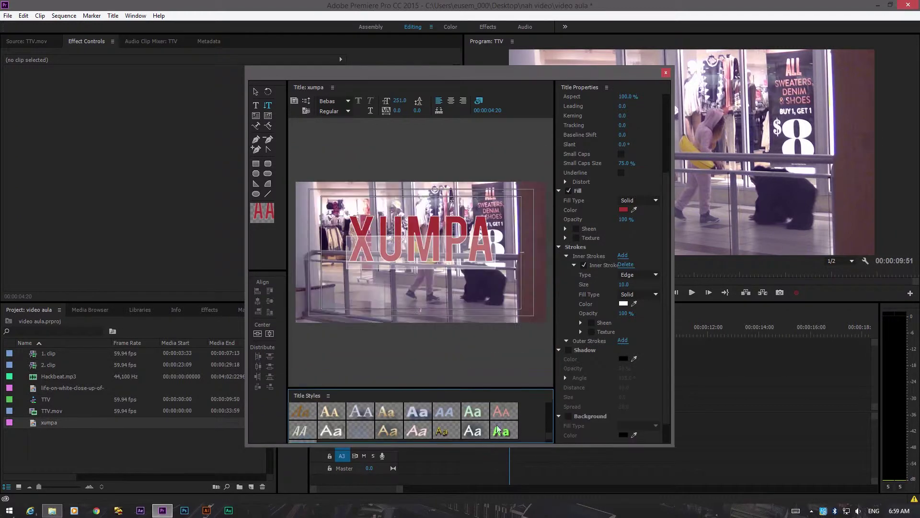
drag(495, 388, 497, 350)
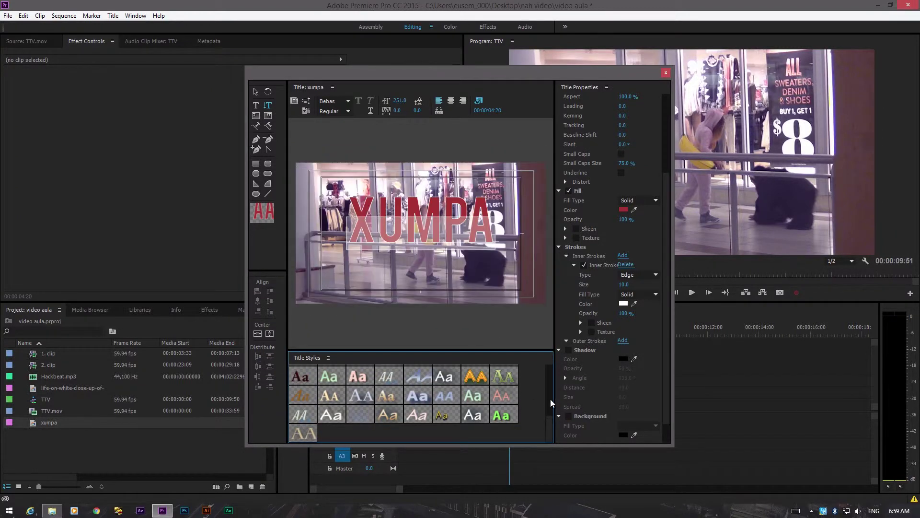
drag(549, 416, 565, 307)
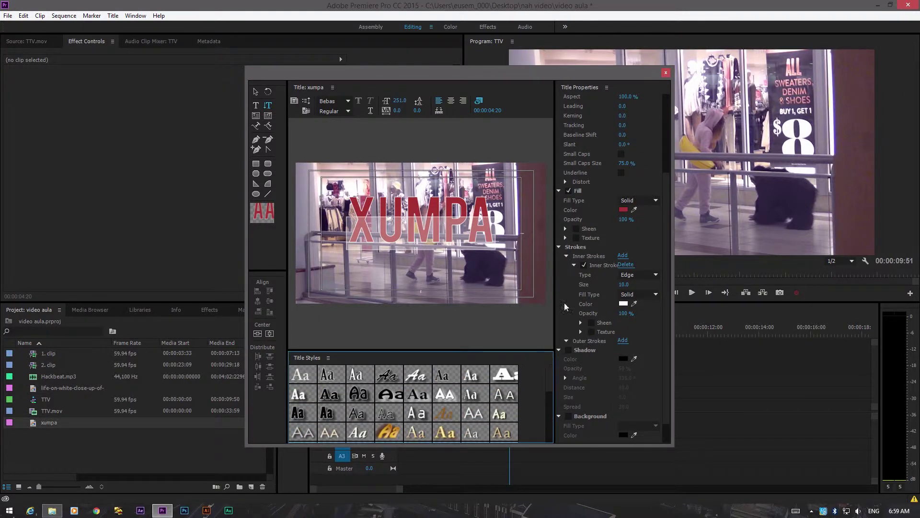
Close the title editor, place the xumpa title on track V2, and shorten and move it to start at the cut between the clips.
click(665, 73)
drag(39, 420, 396, 393)
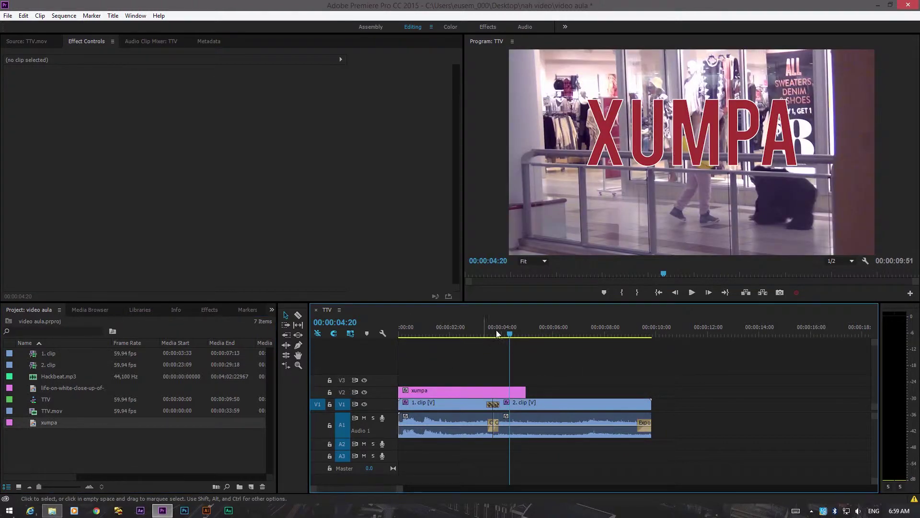
drag(509, 331, 438, 338)
scroll(479, 364, right, 1)
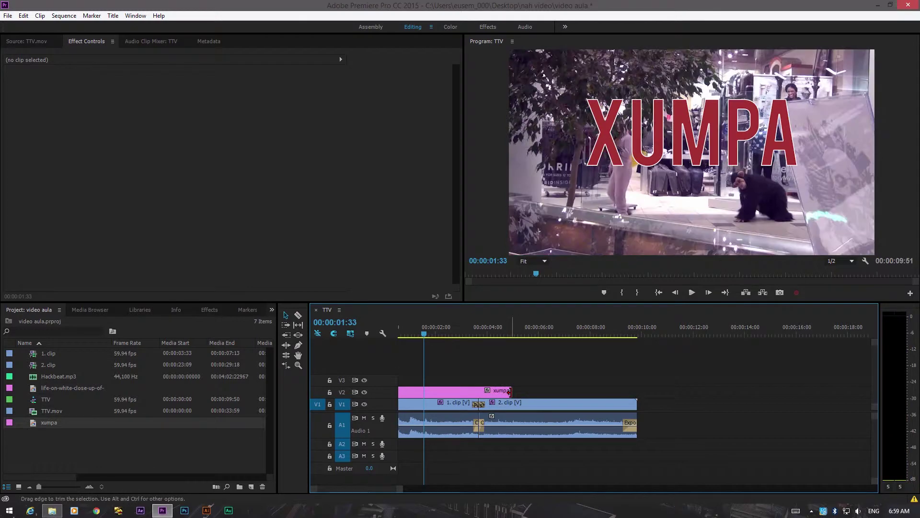
mouse_move(509, 391)
mouse_down()
mouse_move(434, 393)
mouse_move(527, 394)
mouse_up()
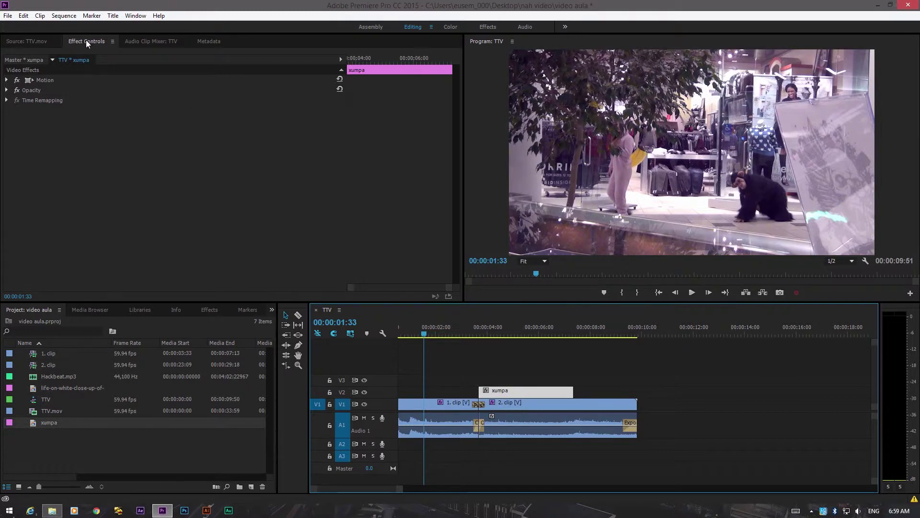
Set the xumpa title's scale to 50 and its position to 1598, 1010, in the lower right corner of the frame.
click(6, 80)
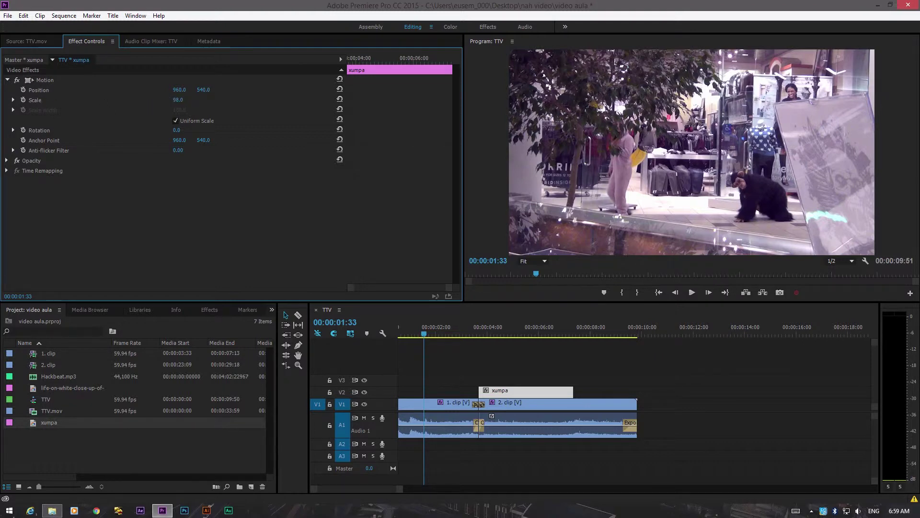
drag(178, 100, 179, 100)
click(516, 334)
drag(515, 334, 511, 334)
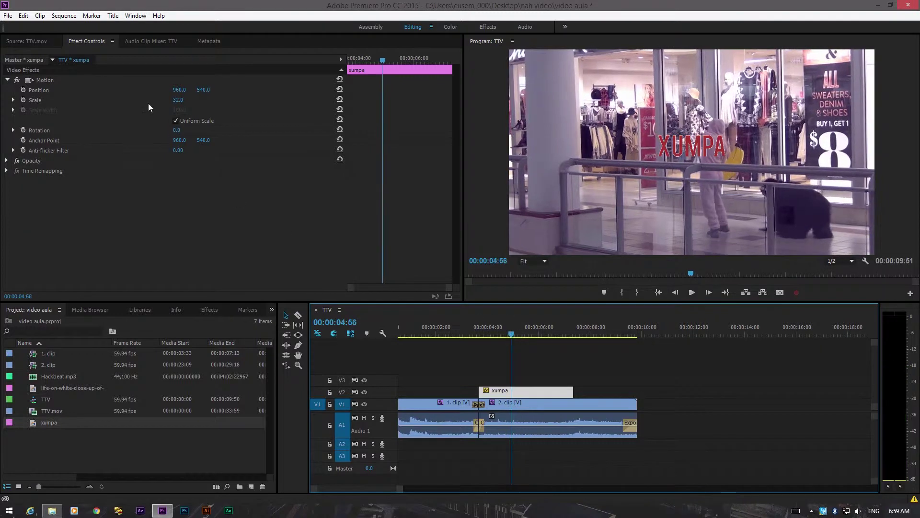
drag(178, 100, 218, 94)
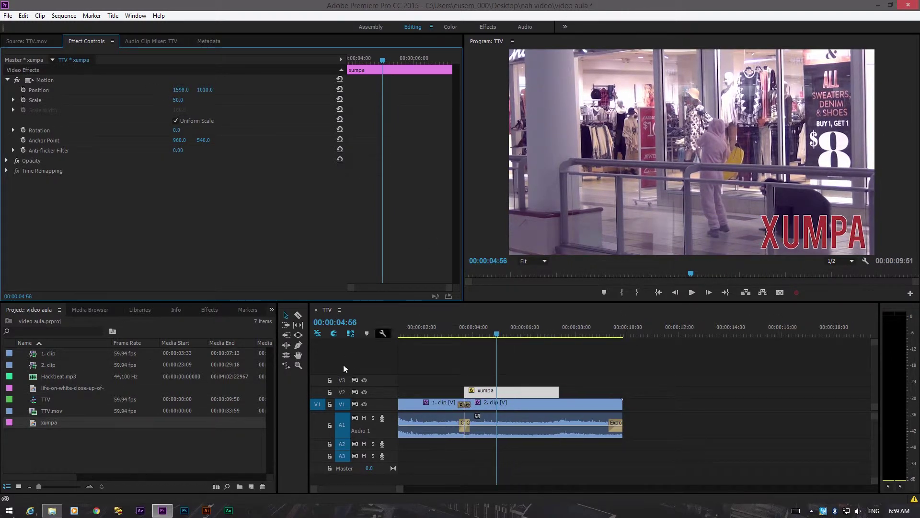
Add a position keyframe to the xumpa title at 00:00:03:41 with the horizontal position set to 2286, outside the frame.
drag(384, 333, 464, 329)
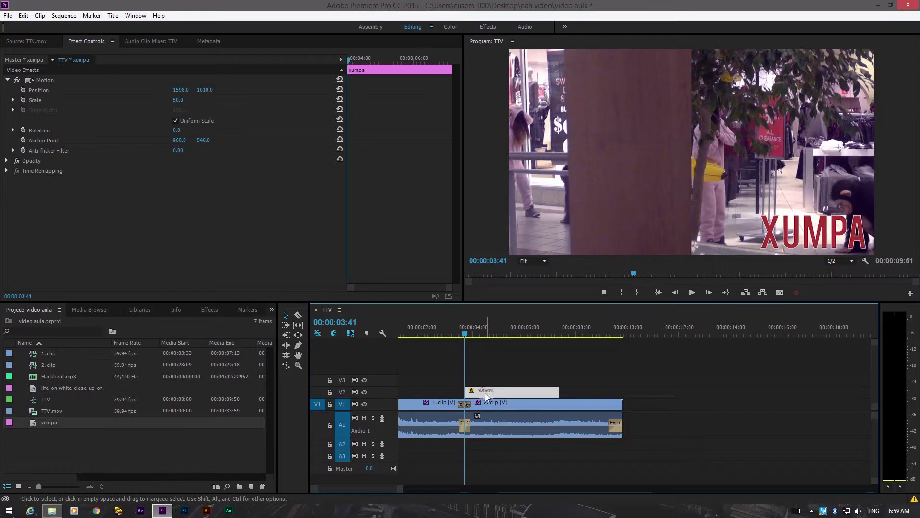
click(23, 91)
drag(179, 90, 240, 89)
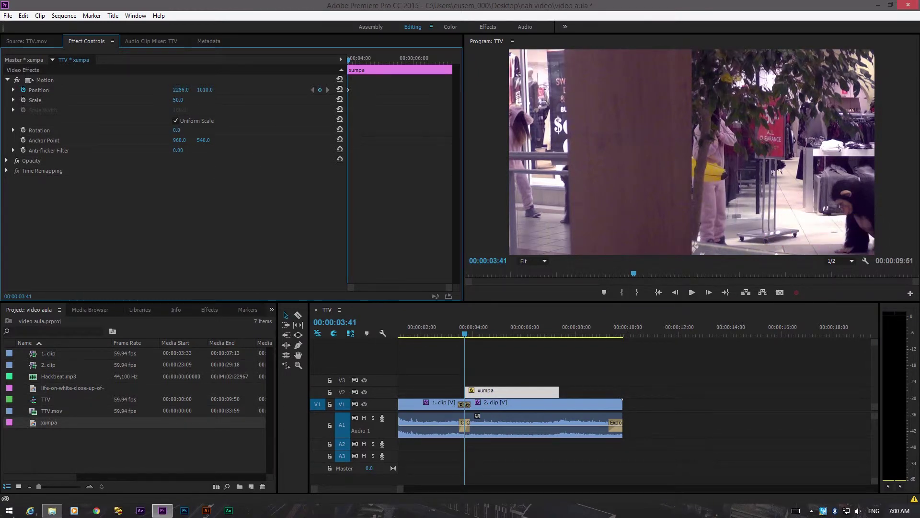
Add a second position keyframe to the xumpa title shortly after the first, with the horizontal position set to 1622, inside the frame.
click(467, 335)
key(space)
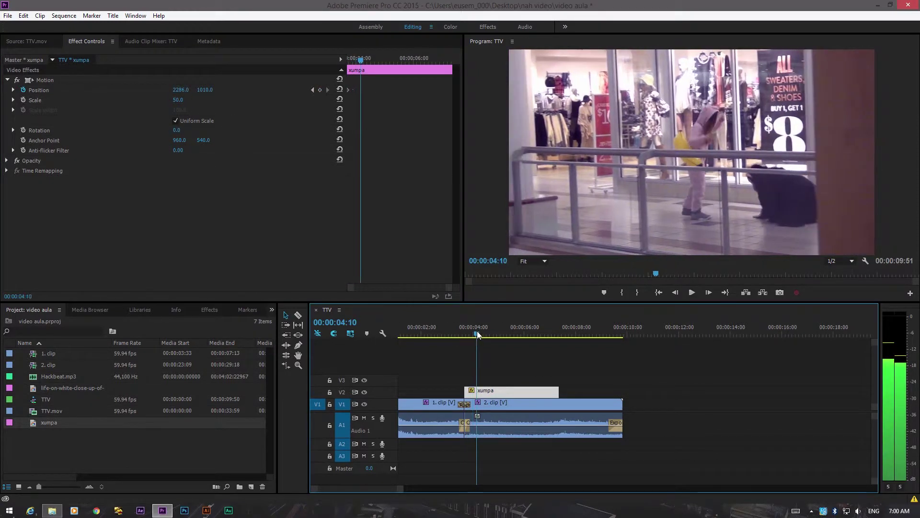
drag(184, 90, 120, 90)
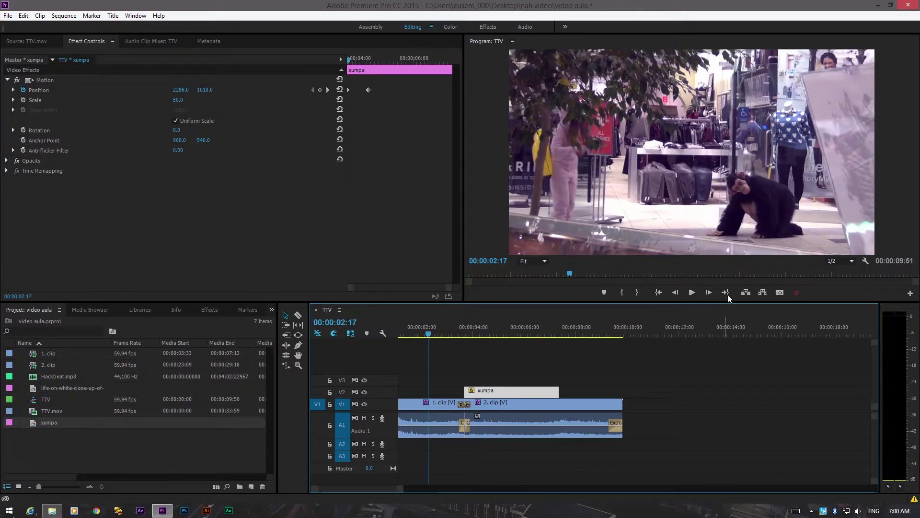
Play back the sequence around the xumpa title to check its slide-in animation.
click(690, 292)
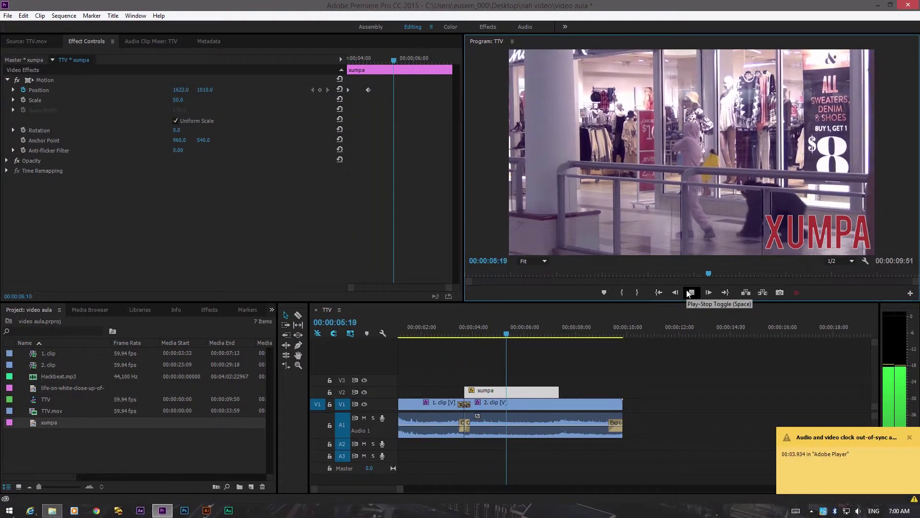
key(space)
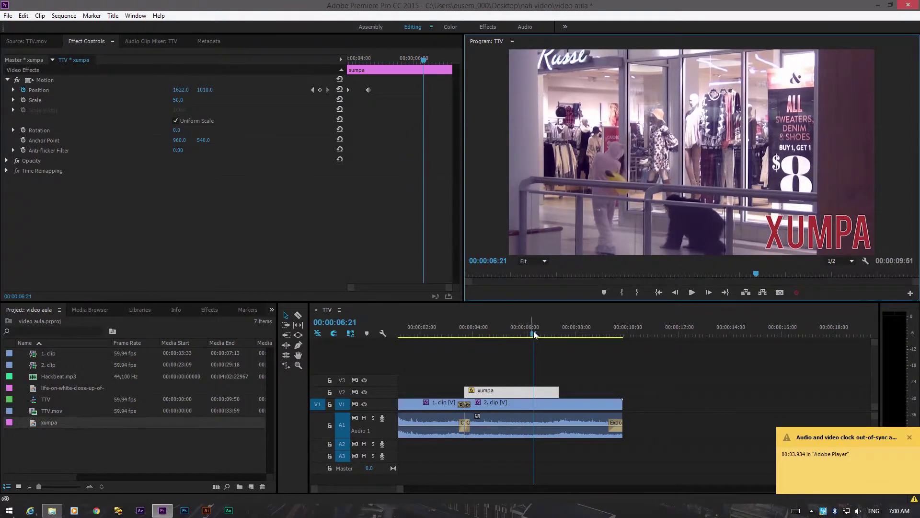
key(space)
click(508, 337)
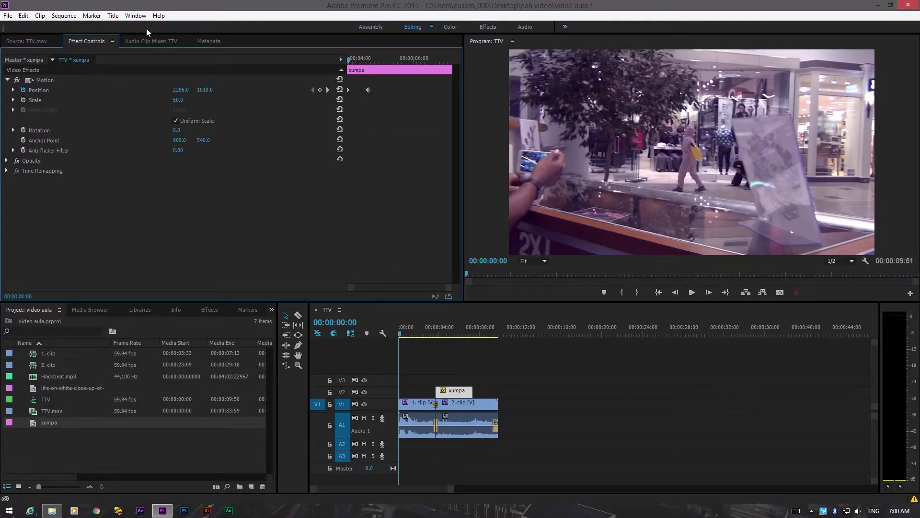
Examine the media export settings for the TTV sequence and close them without exporting.
click(8, 15)
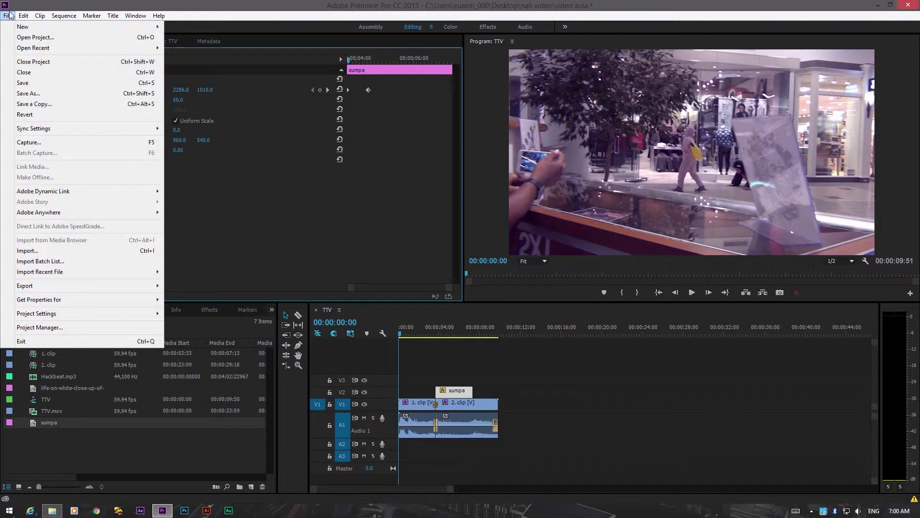
mouse_move(109, 288)
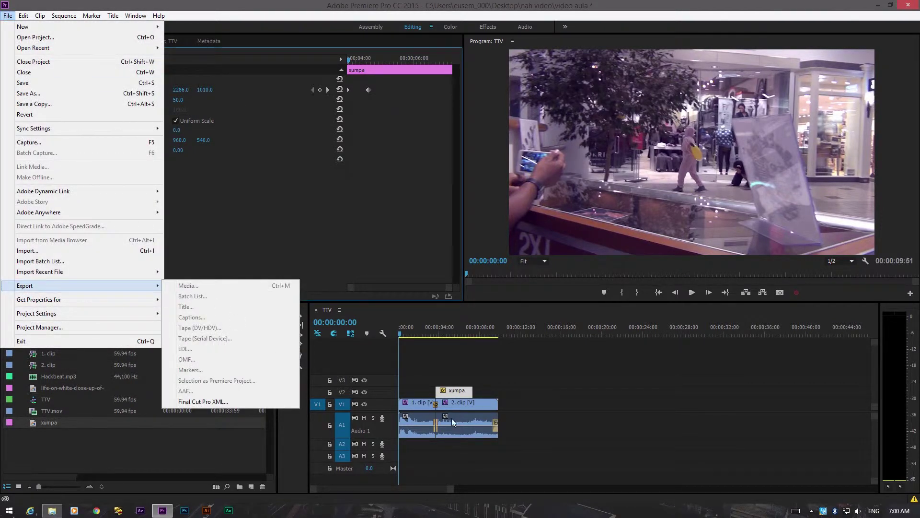
click(439, 361)
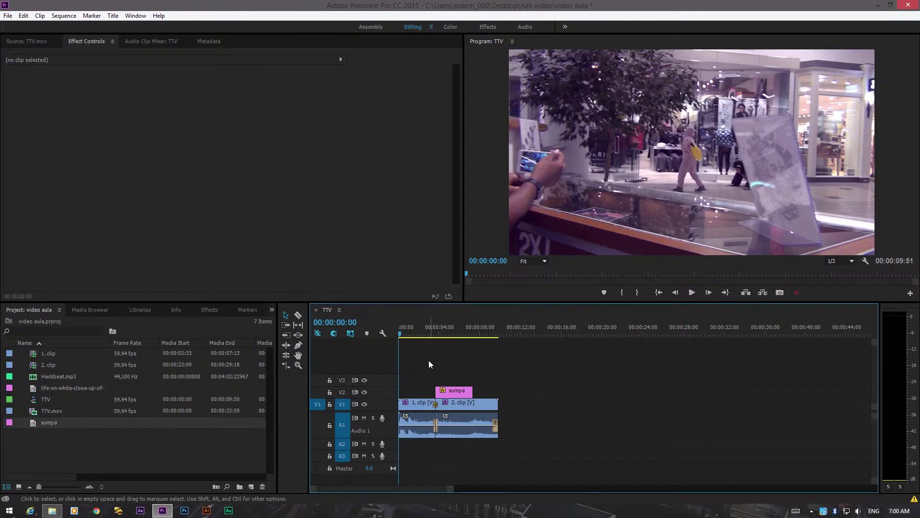
click(8, 15)
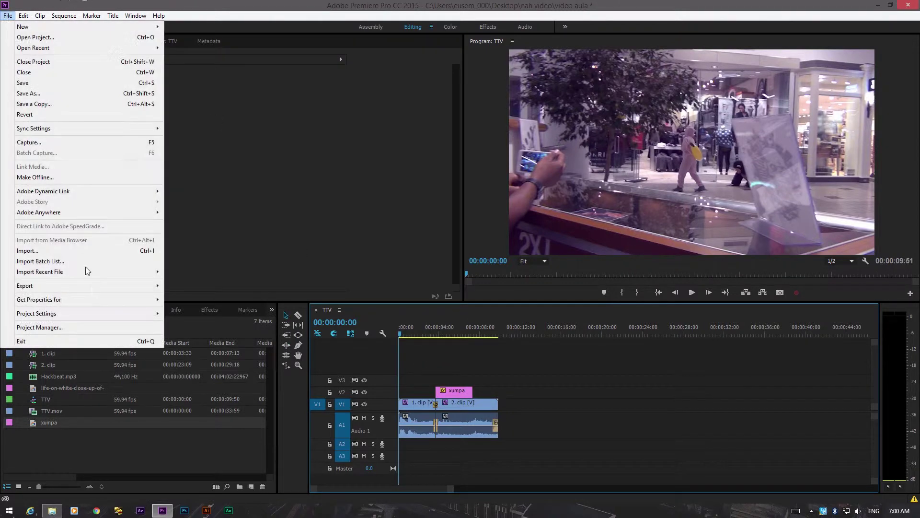
mouse_move(77, 287)
click(197, 287)
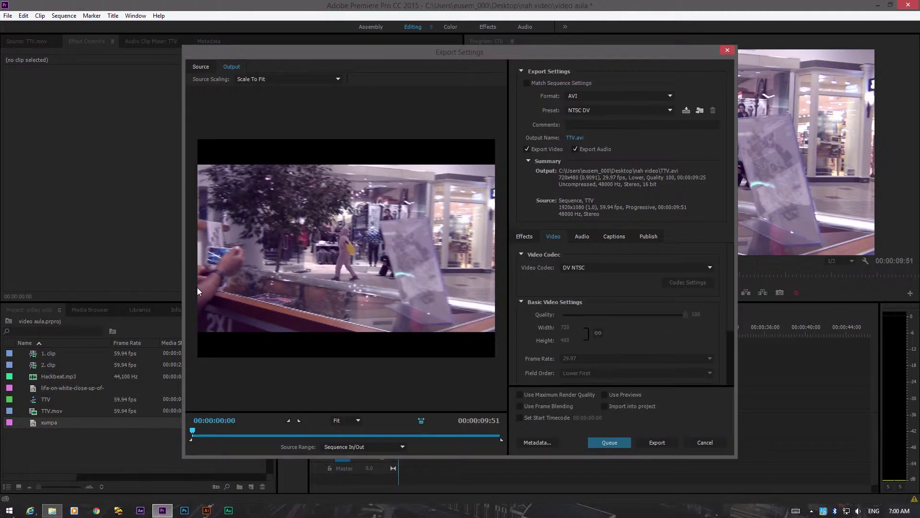
click(705, 442)
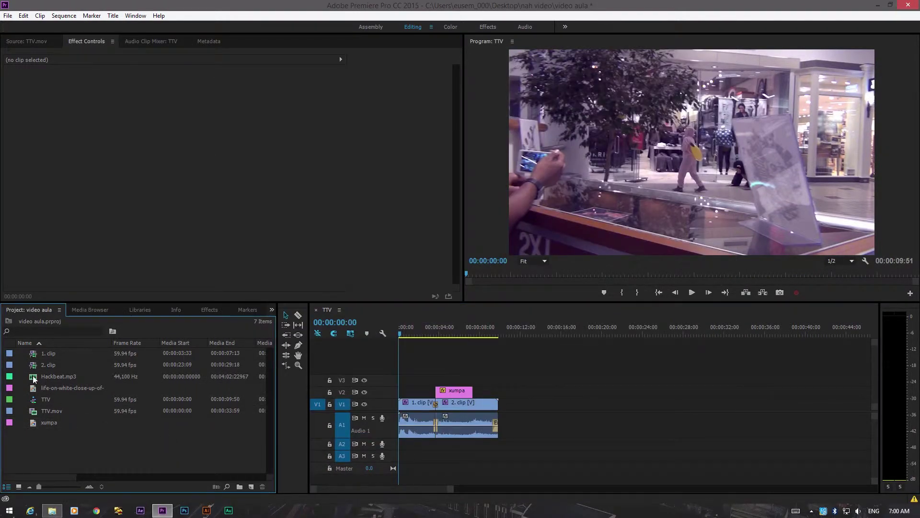
Place the monkey image on track V2 and move it to the start of the sequence, overlapping the beginning of the xumpa title.
scroll(44, 358, right, 1)
drag(58, 387, 479, 391)
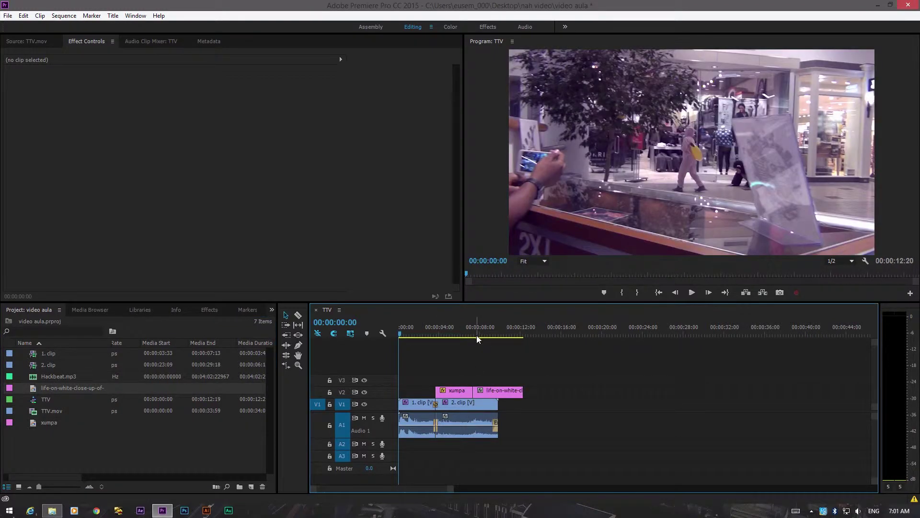
drag(478, 334, 488, 336)
drag(485, 393, 410, 396)
click(467, 334)
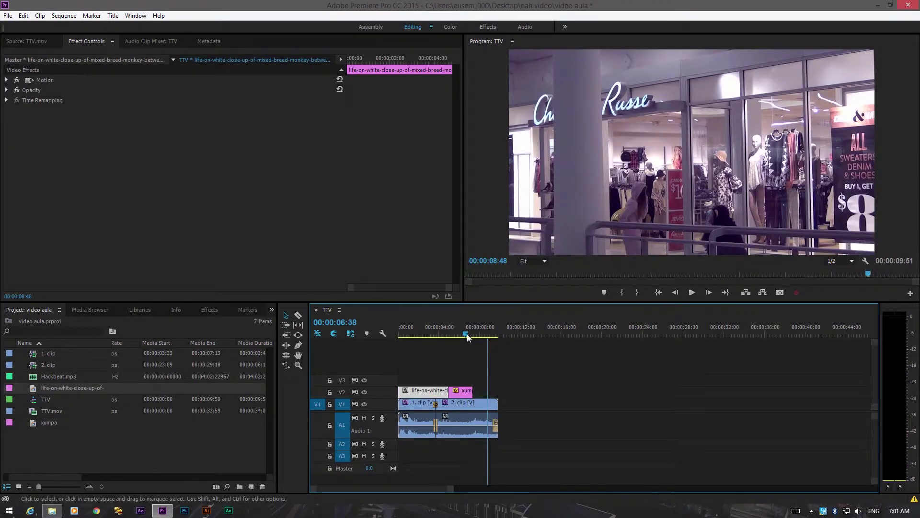
drag(467, 333, 396, 355)
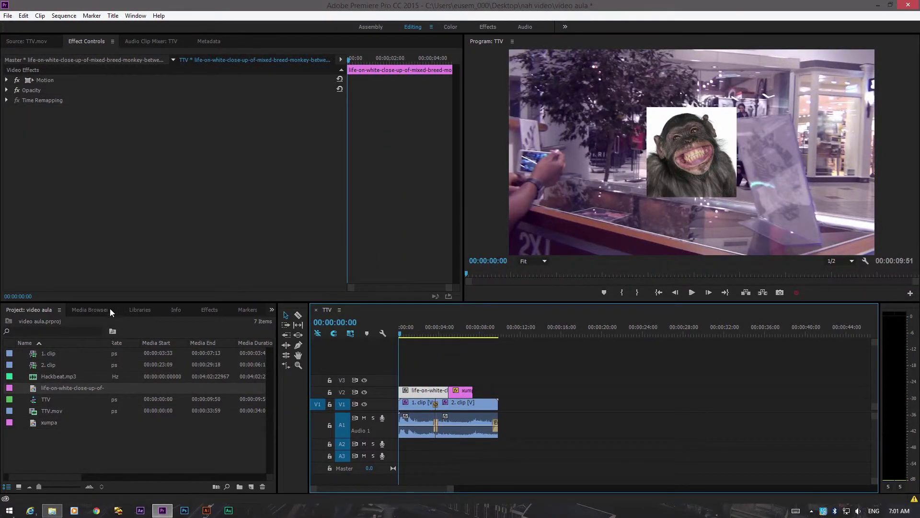
Apply a Cross Dissolve transition to the start of the monkey image on V2 and preview it.
click(207, 310)
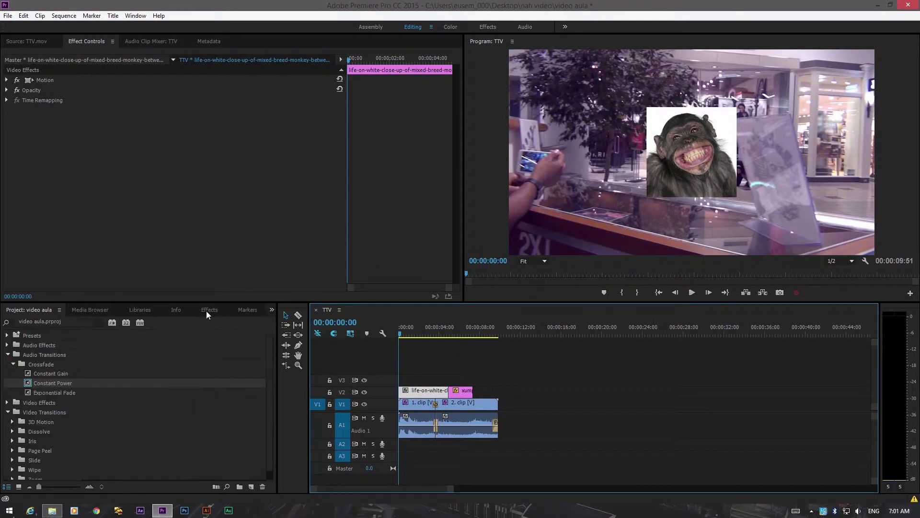
click(8, 355)
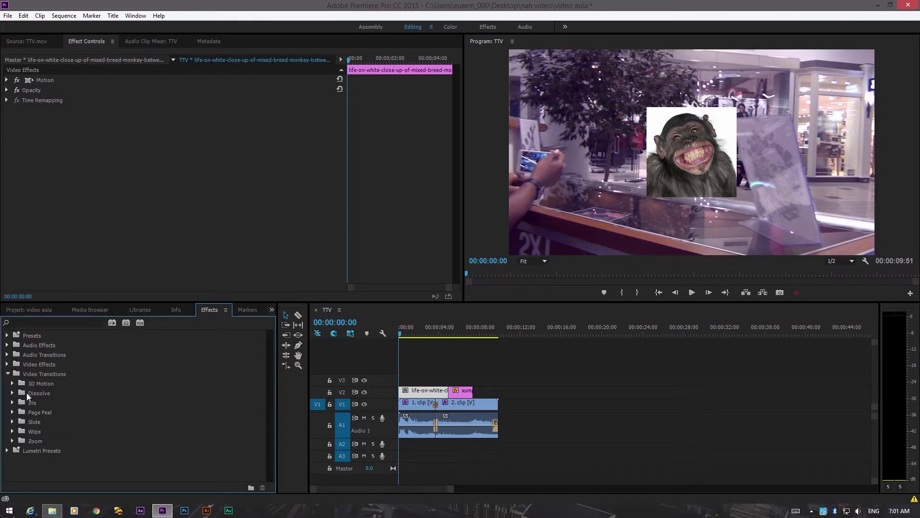
click(11, 393)
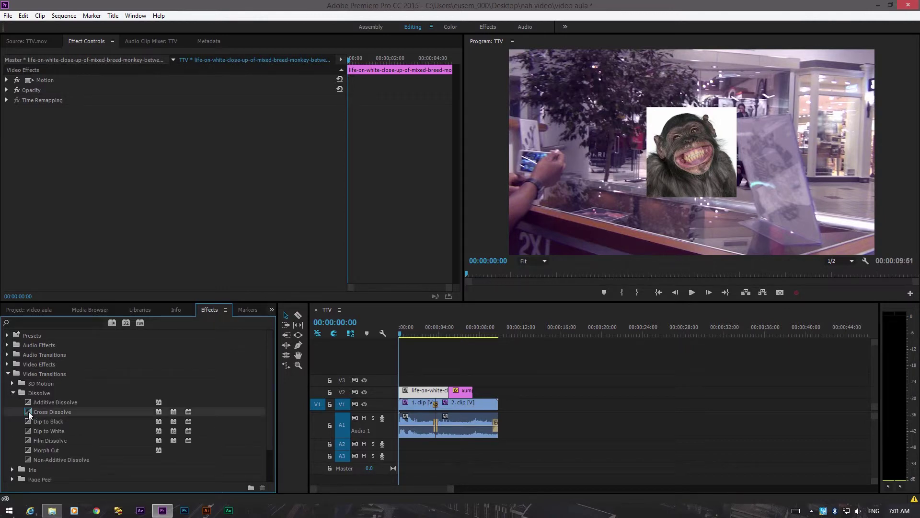
drag(362, 402, 401, 391)
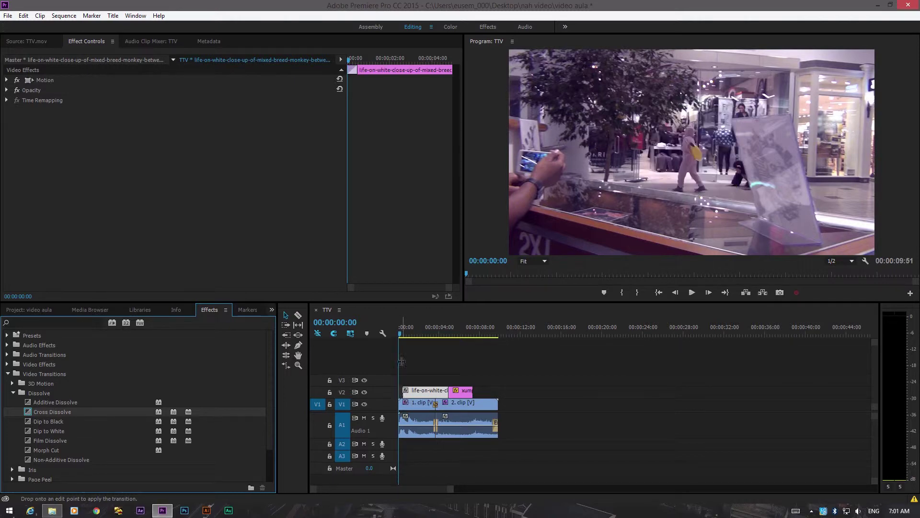
key(space)
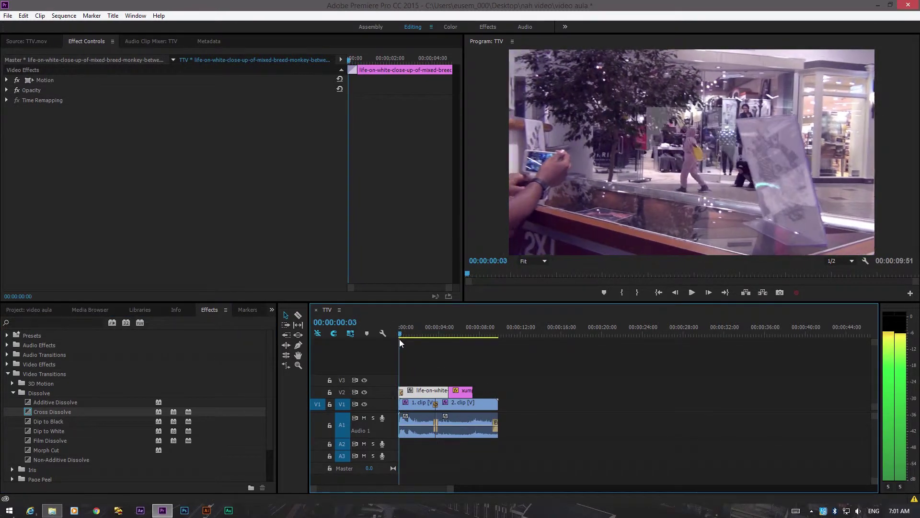
drag(395, 344, 438, 347)
Apply a Dip to Black transition to the end of the monkey image, where the xumpa title begins, and preview it.
drag(55, 421, 449, 392)
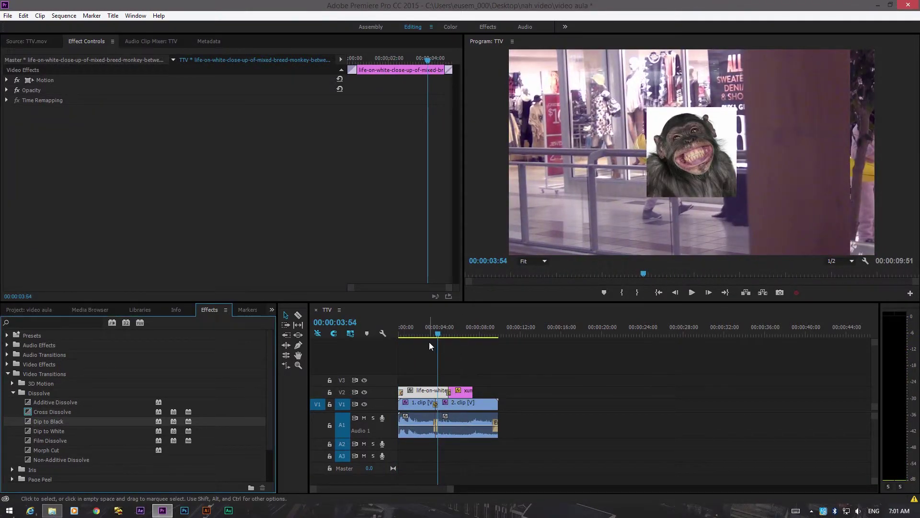
drag(439, 332, 401, 352)
drag(465, 356, 346, 367)
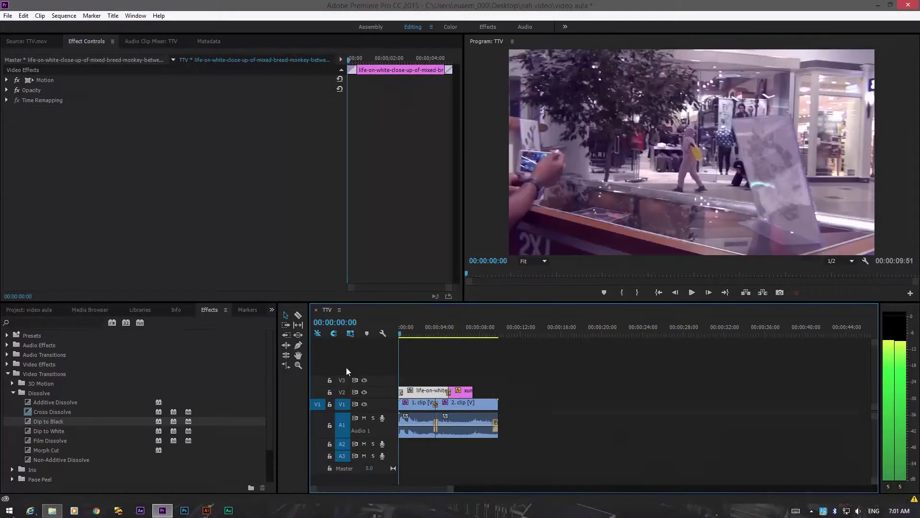
Delete the original audio of both clips from track A1, keeping their video.
click(487, 440)
click(487, 422)
click(535, 428)
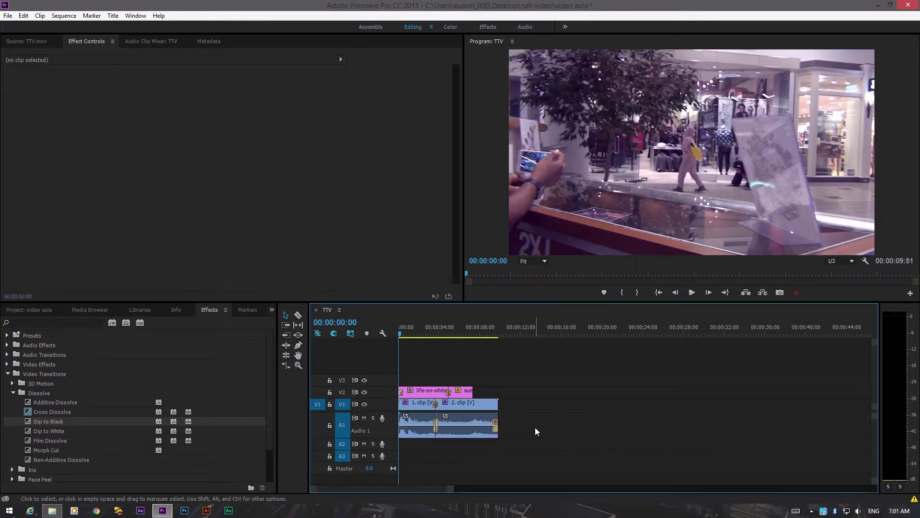
drag(516, 413, 399, 450)
key(Delete)
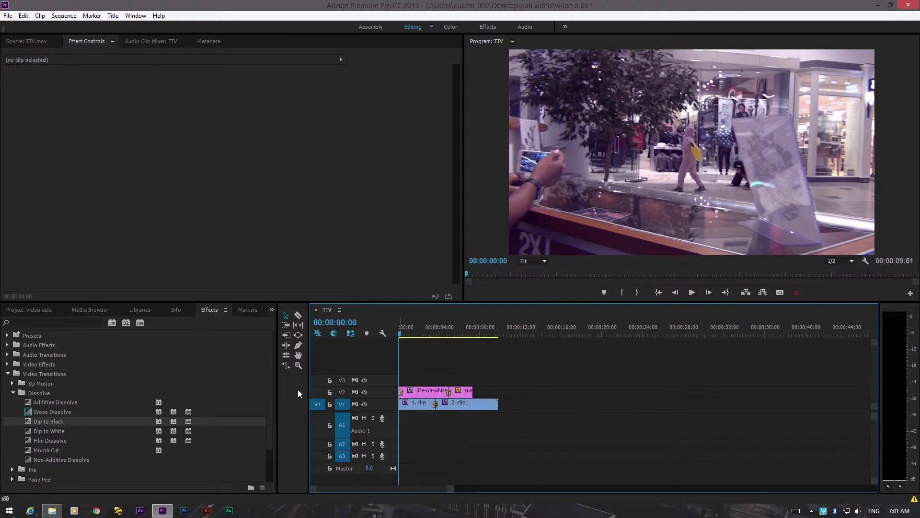
Place the Hackbeat.mp3 music on track A1 at the start of the sequence.
click(268, 381)
scroll(262, 416, down, 2)
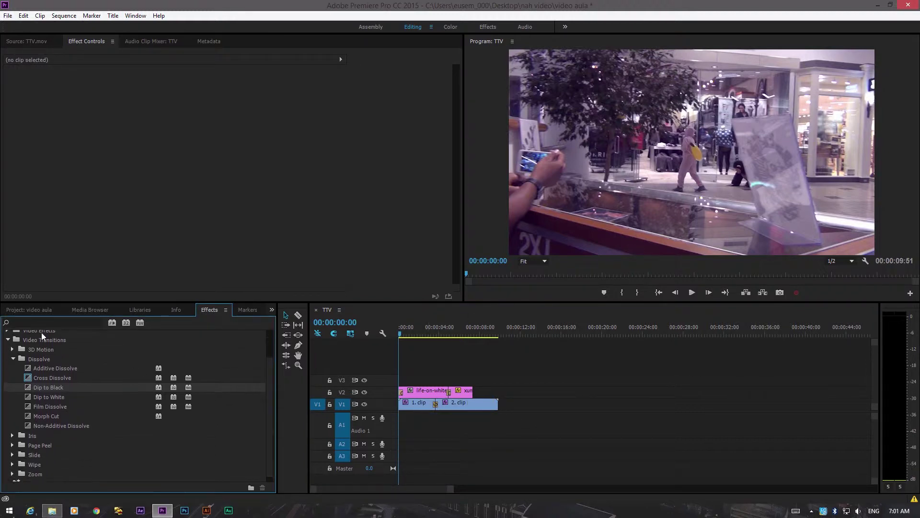
click(25, 309)
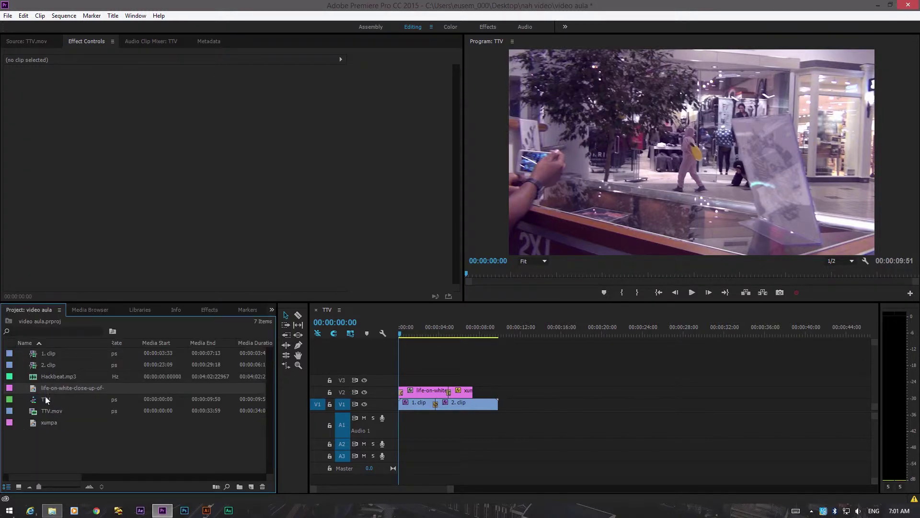
click(37, 377)
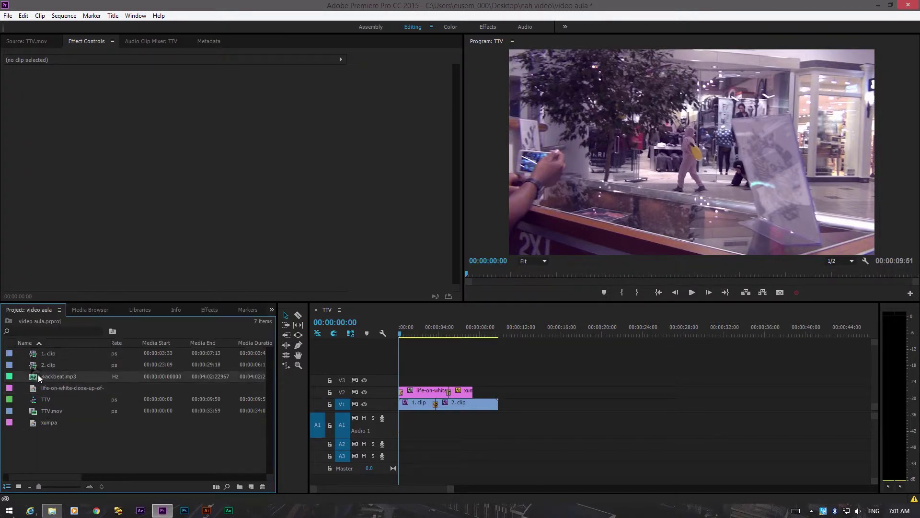
drag(37, 379, 417, 427)
Cut the Hackbeat.mp3 music at 00:00:09:51, where the second clip ends, and delete the remainder.
drag(513, 330, 500, 330)
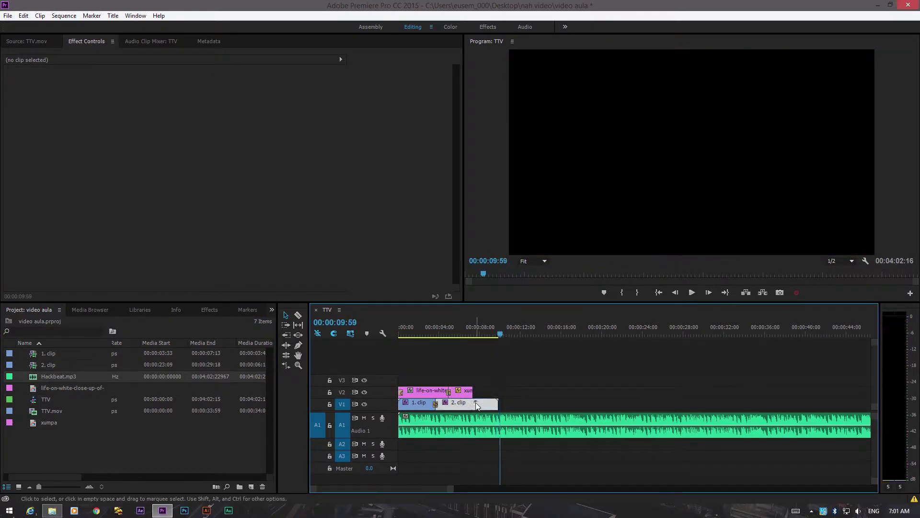
click(476, 402)
click(498, 334)
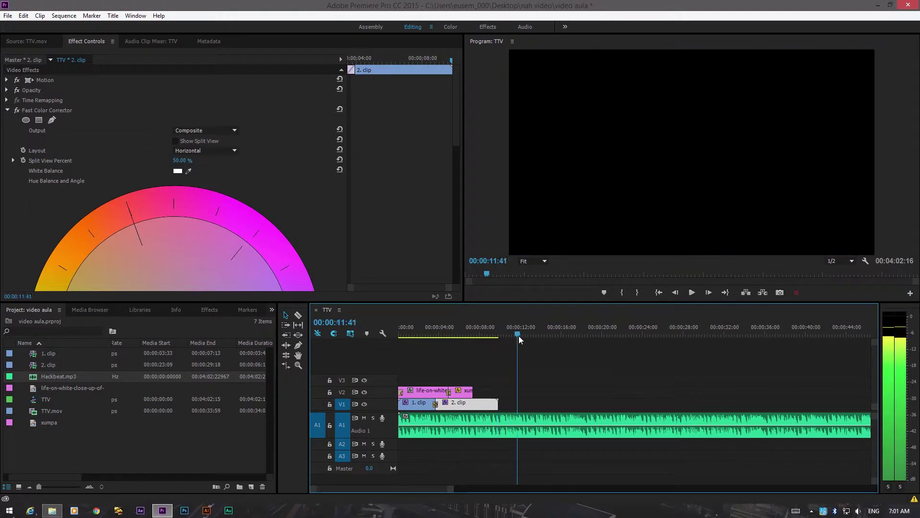
click(524, 428)
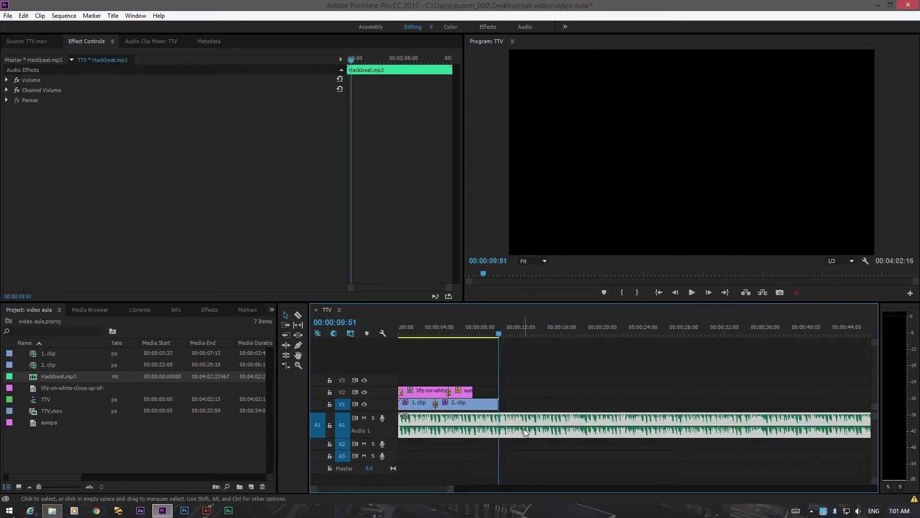
key(ctrl+k)
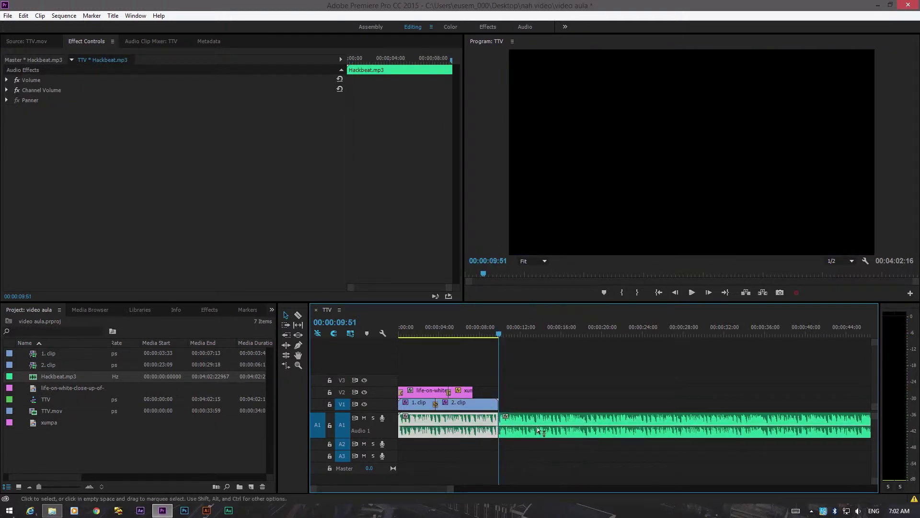
click(541, 422)
key(Delete)
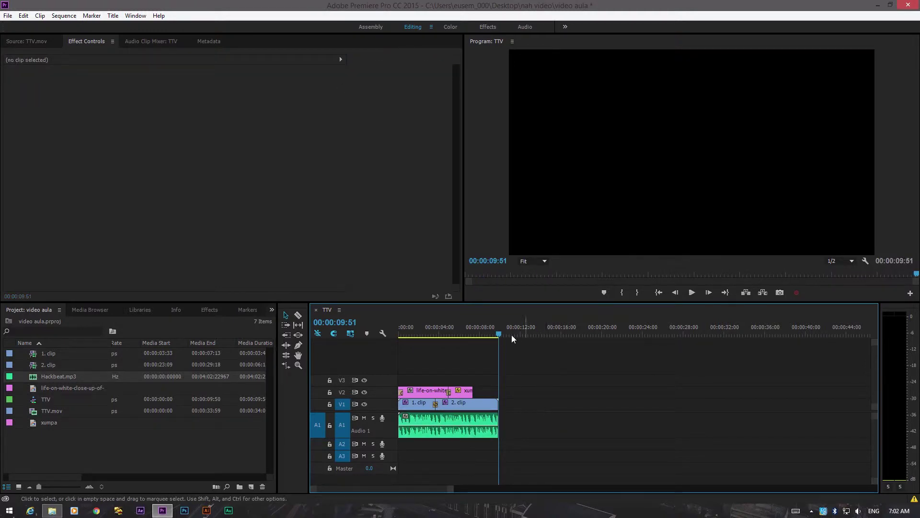
Return the playhead to the sequence start and apply a Constant Power crossfade to the end of the Hackbeat.mp3 music.
drag(511, 334, 127, 339)
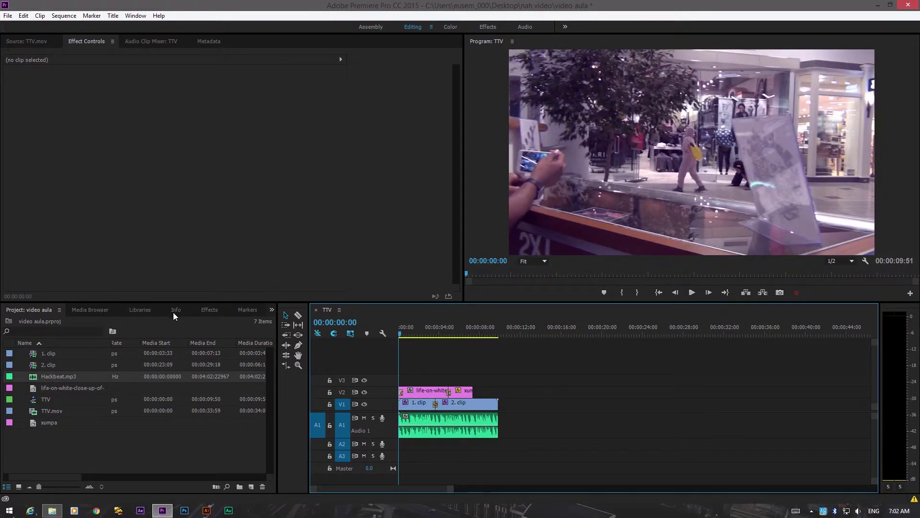
click(211, 310)
click(10, 362)
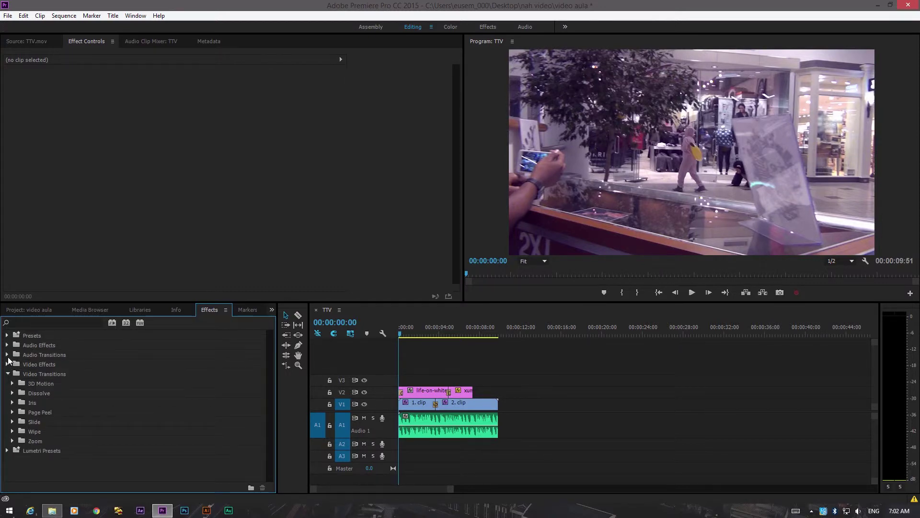
click(8, 356)
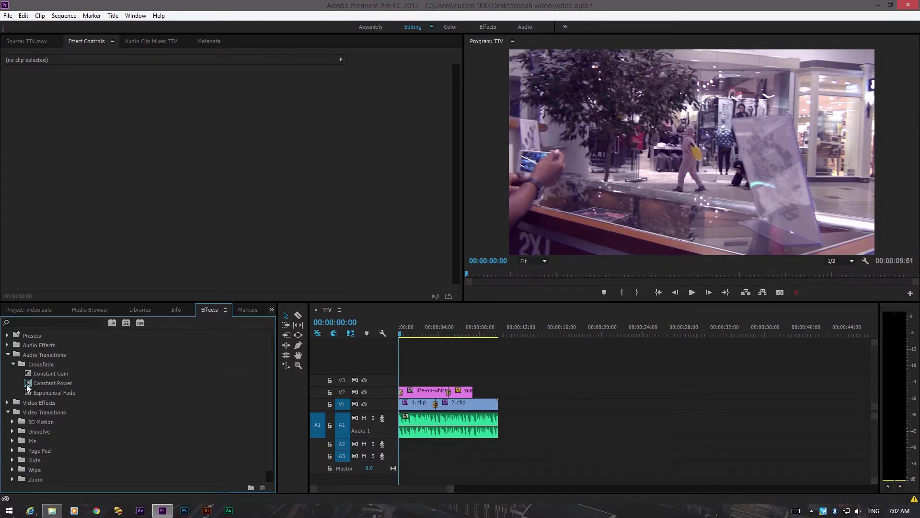
drag(27, 386, 493, 424)
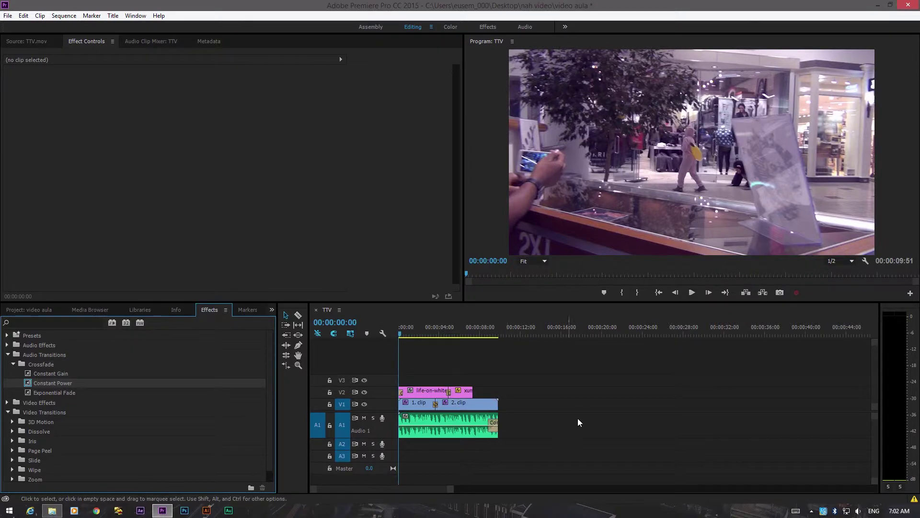
Preview the end of the music, then replace its Constant Power crossfade on track A1 with an Exponential Fade.
click(499, 329)
drag(487, 337, 485, 335)
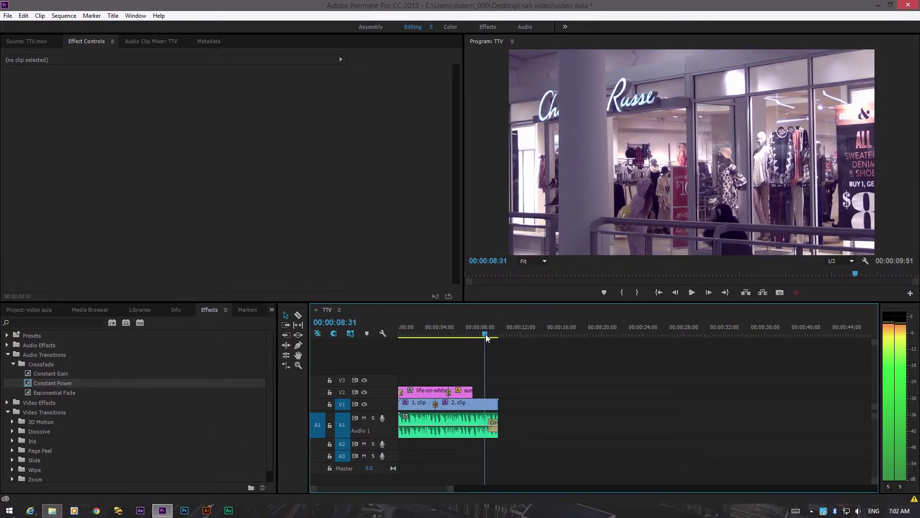
key(ctrl+z)
mouse_move(59, 392)
mouse_down()
mouse_move(524, 405)
mouse_move(501, 424)
mouse_up()
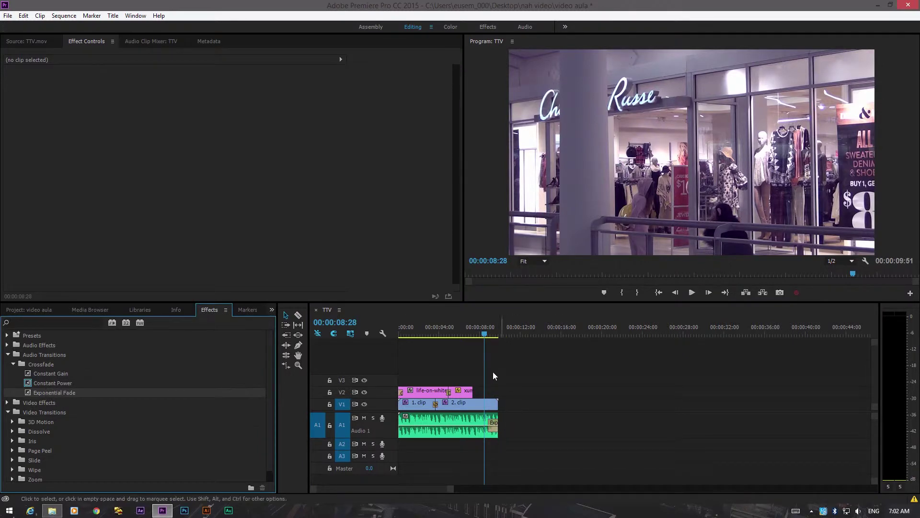
Play the sequence's ending to check the audio fade, then return the playhead to the sequence start.
click(692, 293)
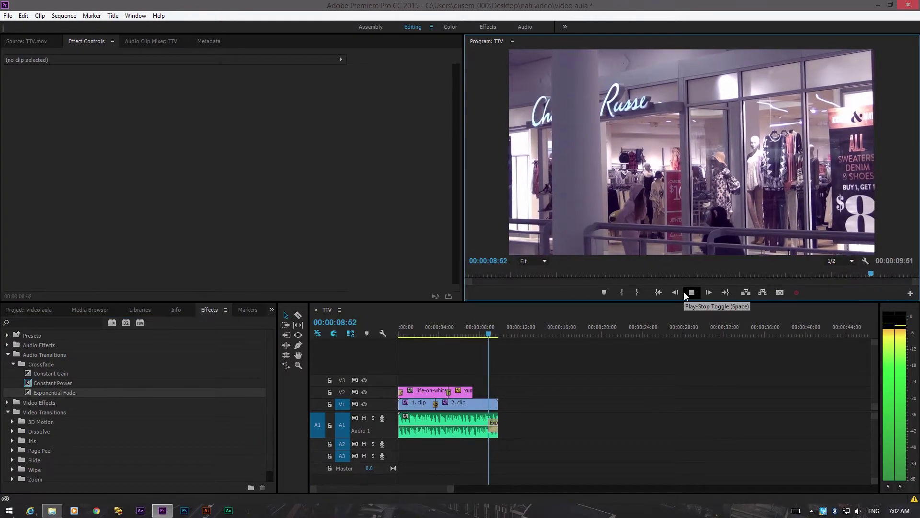
click(691, 292)
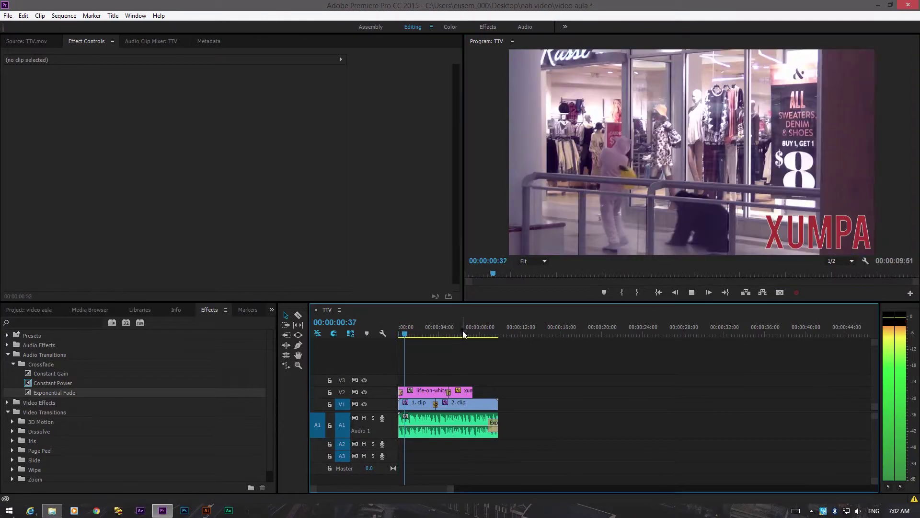
key(Home)
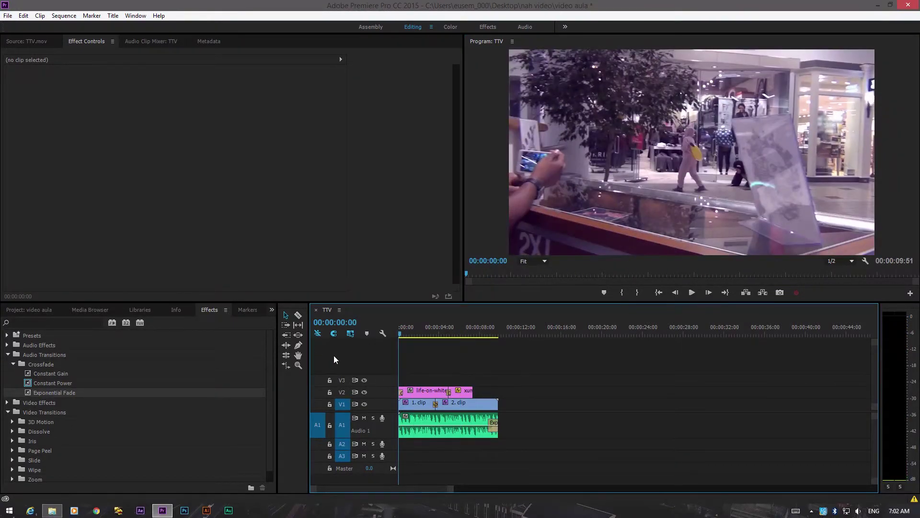
Open the media export settings for the TTV sequence and choose the H.264 format with the Match Source - High bitrate preset.
scroll(521, 350, down, 1)
click(3, 17)
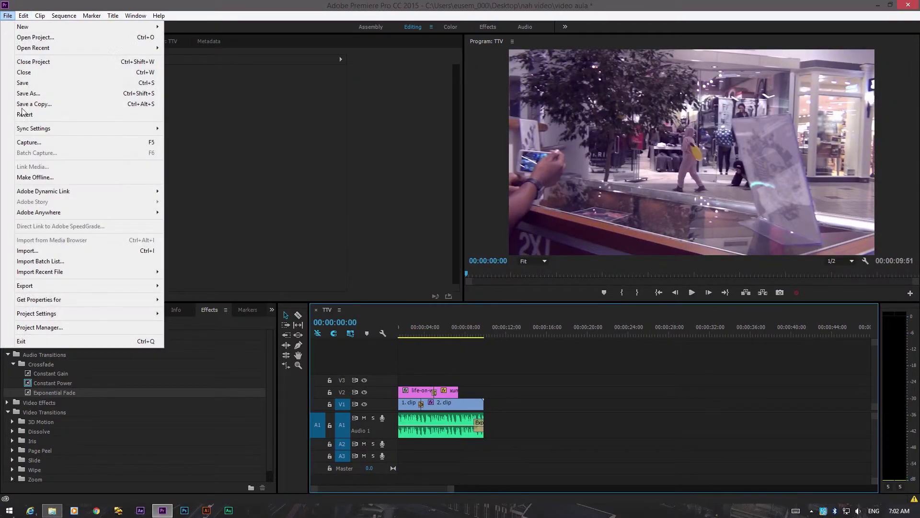
mouse_move(72, 285)
click(197, 286)
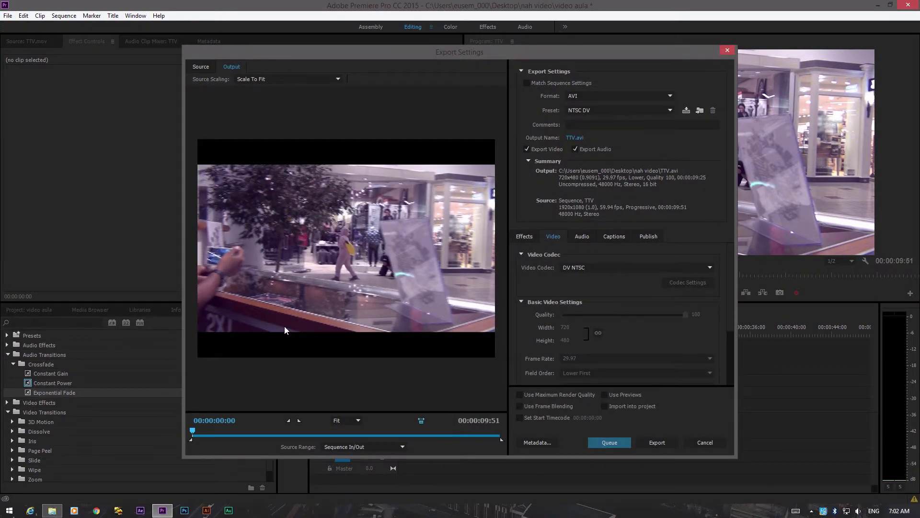
click(634, 95)
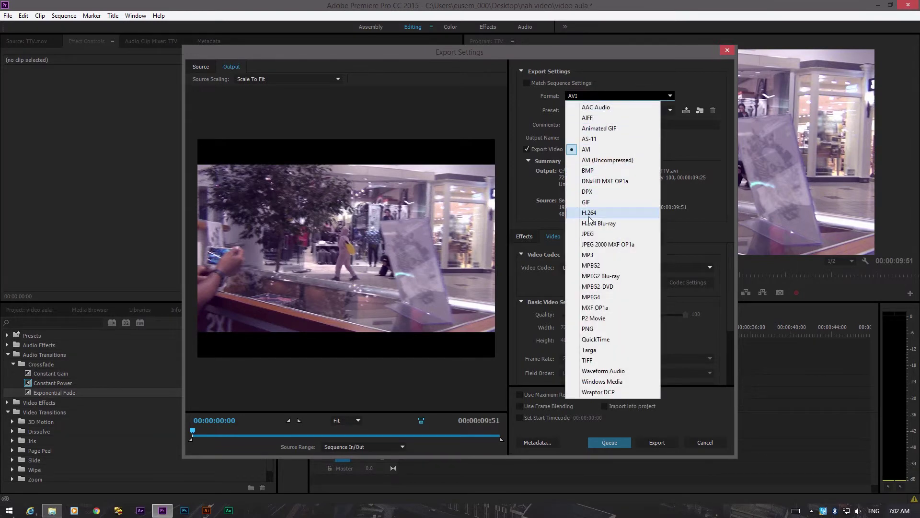
click(606, 212)
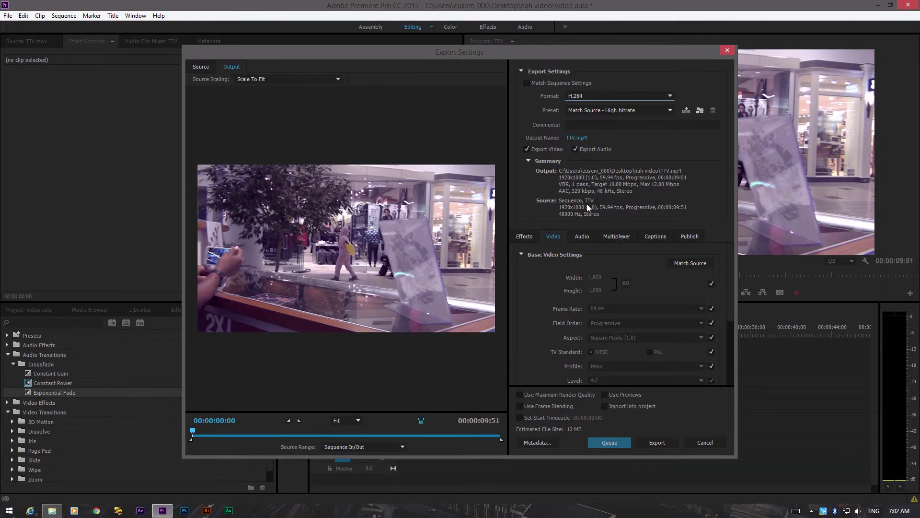
click(603, 110)
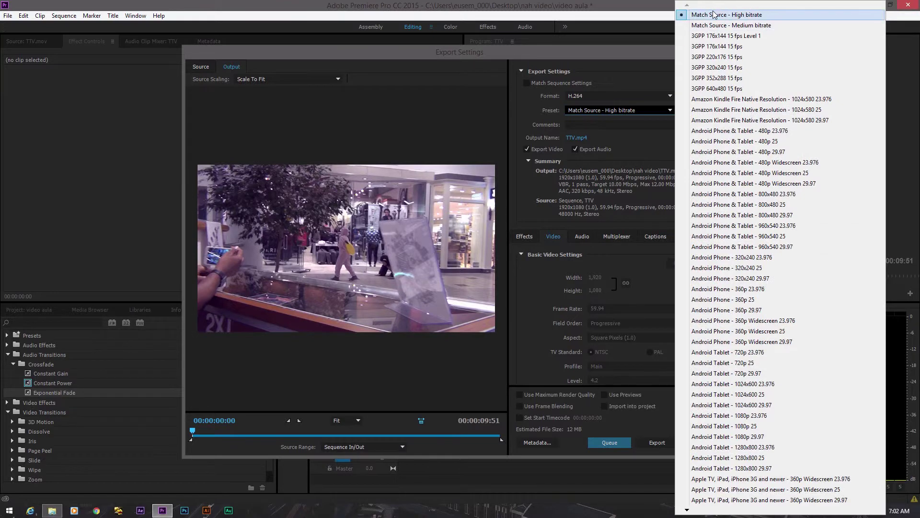
click(712, 15)
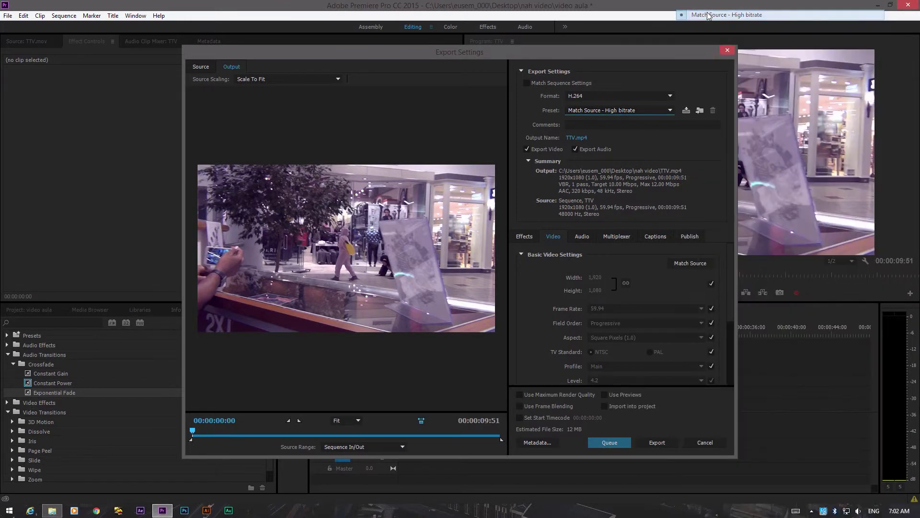
Save the output as TTV.mp4 in the nah video folder and export the sequence.
click(580, 137)
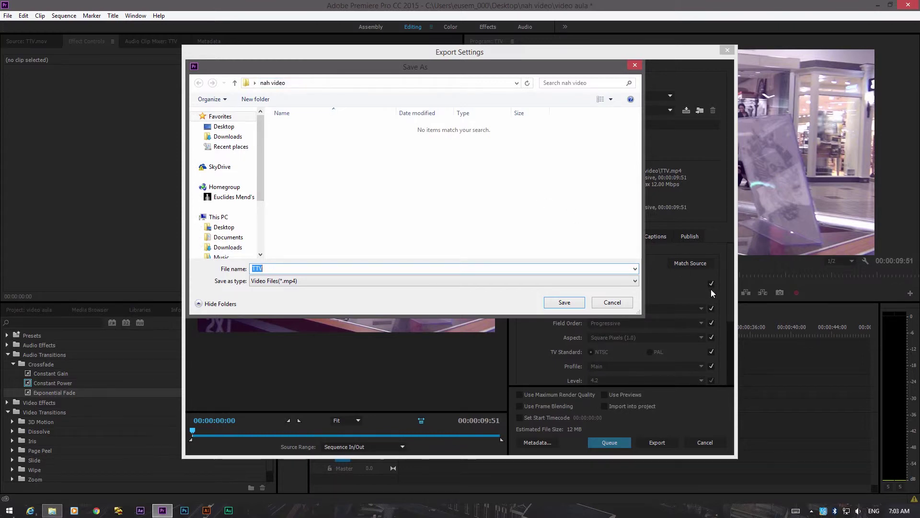
click(557, 304)
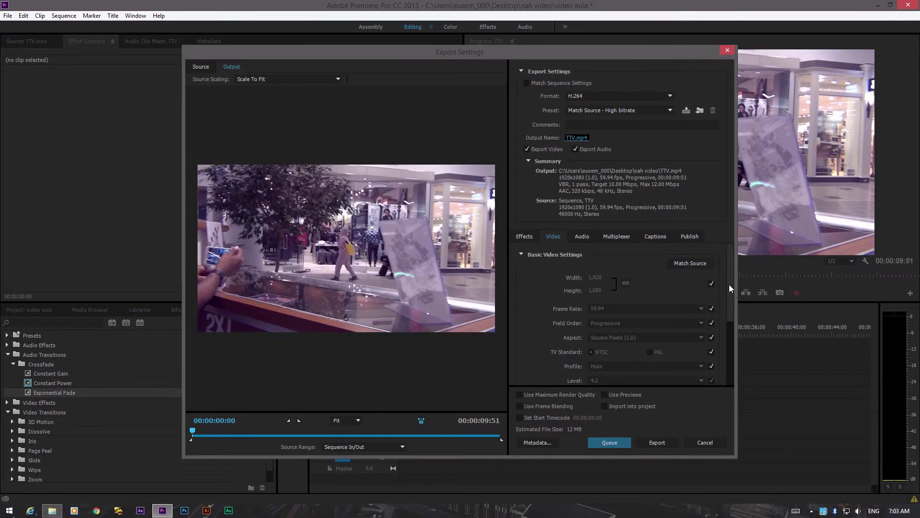
drag(729, 284, 717, 336)
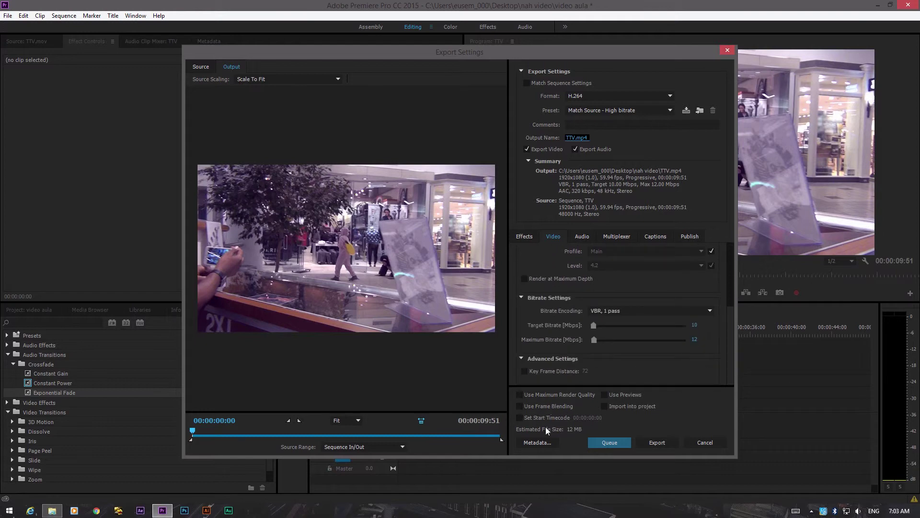
click(657, 442)
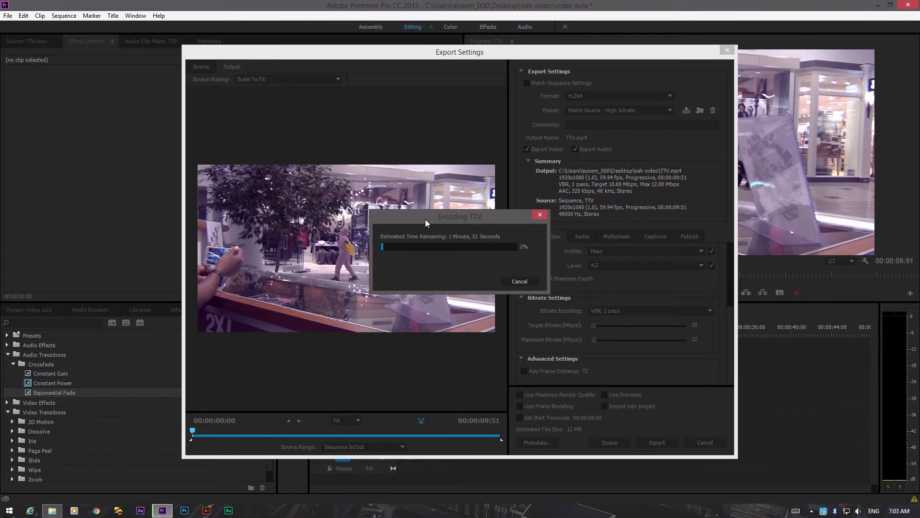
drag(476, 216, 447, 239)
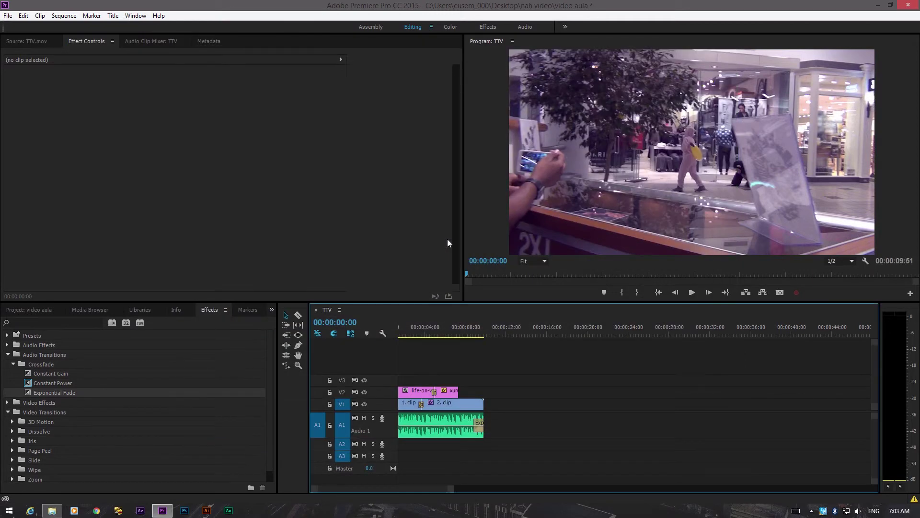
Minimize Premiere Pro, open the nah video folder from the desktop, and play the exported TTV.mp4.
click(878, 5)
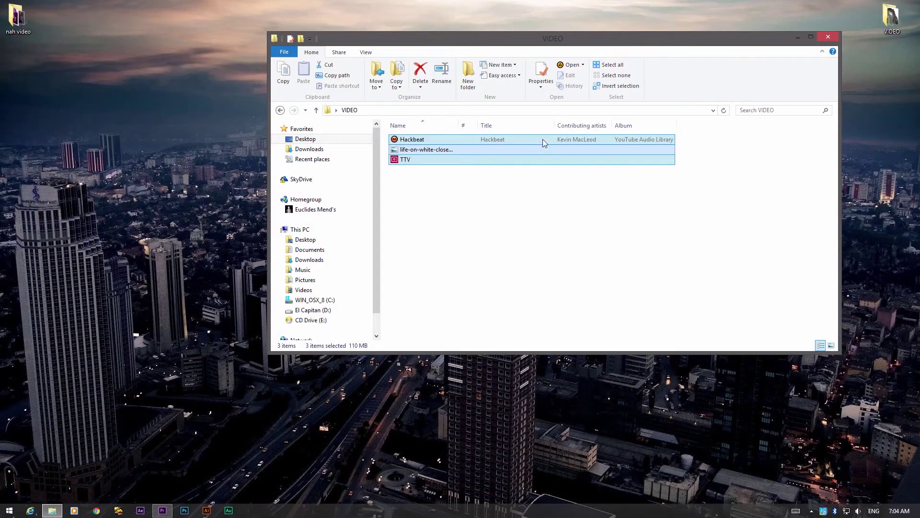
drag(514, 42, 484, 257)
double_click(17, 18)
click(437, 117)
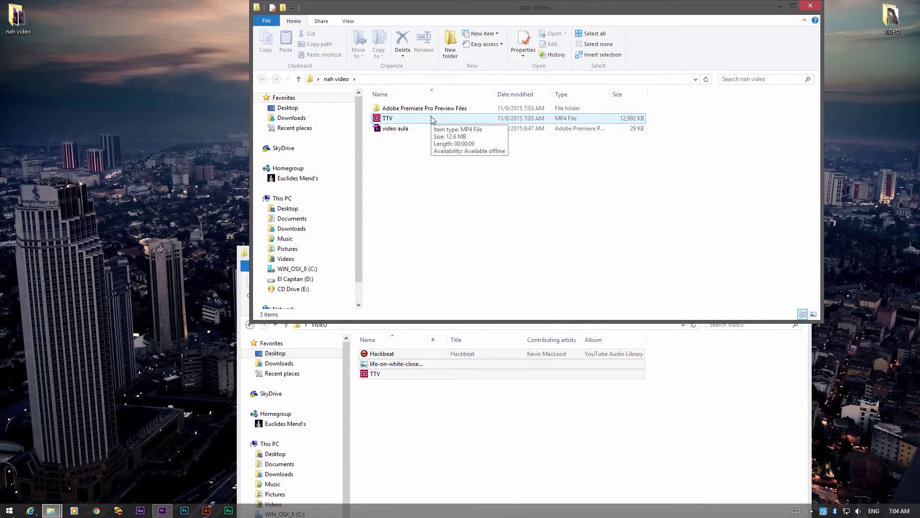
double_click(432, 119)
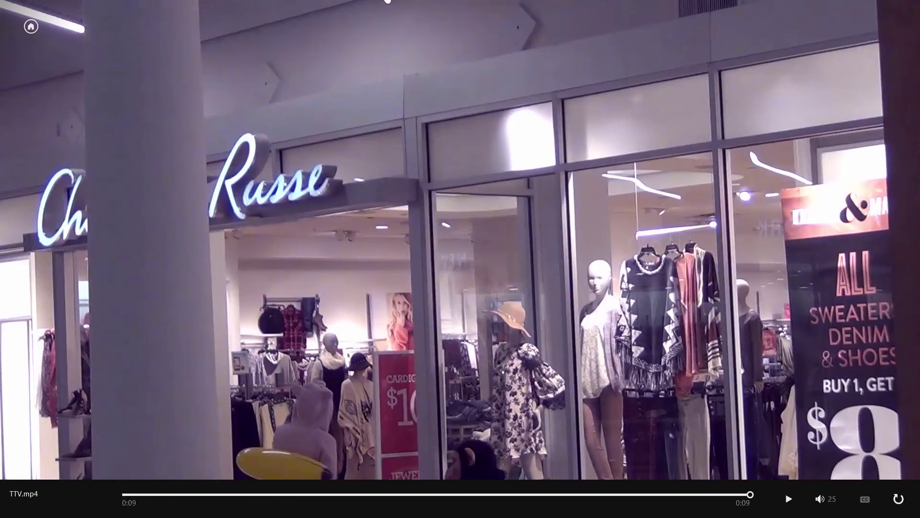
Close the video player and both the nah video and VIDEO folder windows.
drag(387, 1, 336, 479)
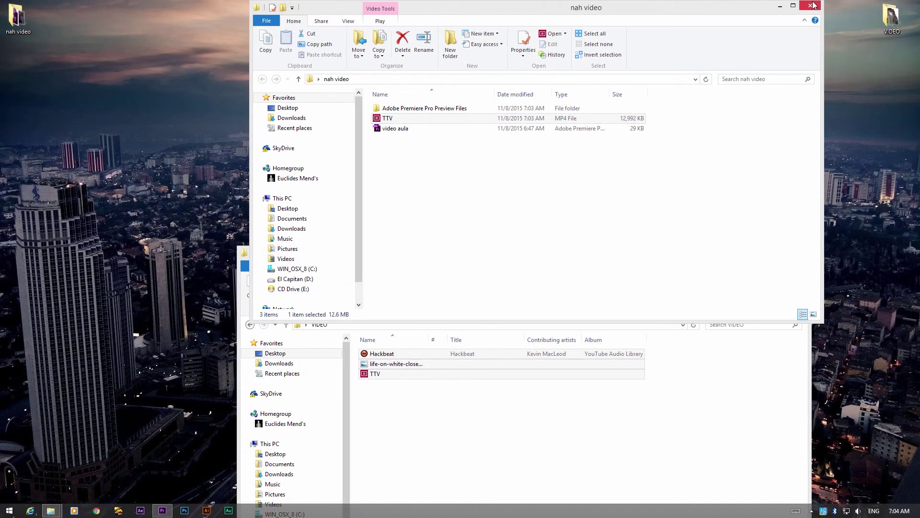
click(811, 5)
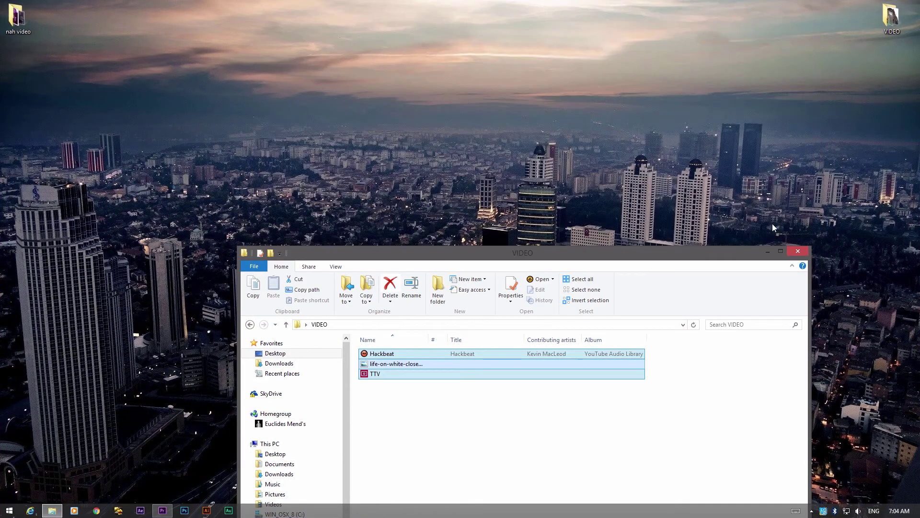
click(796, 252)
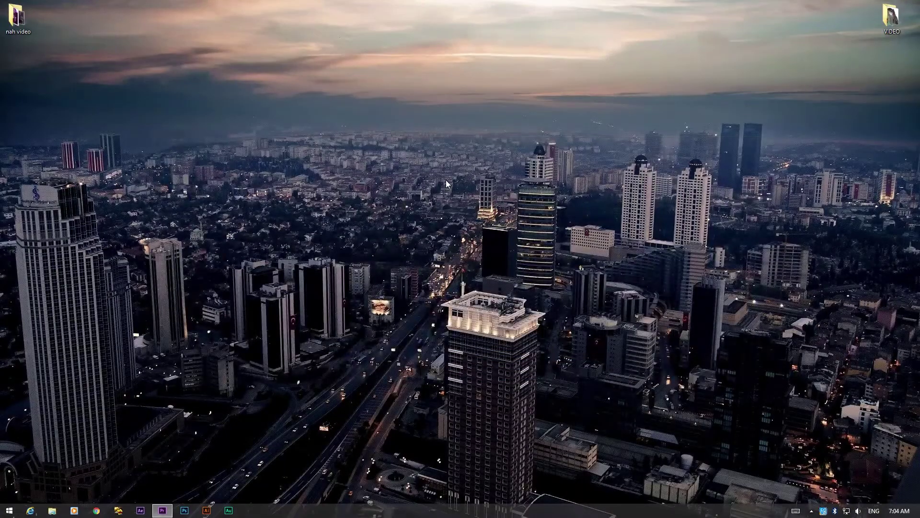